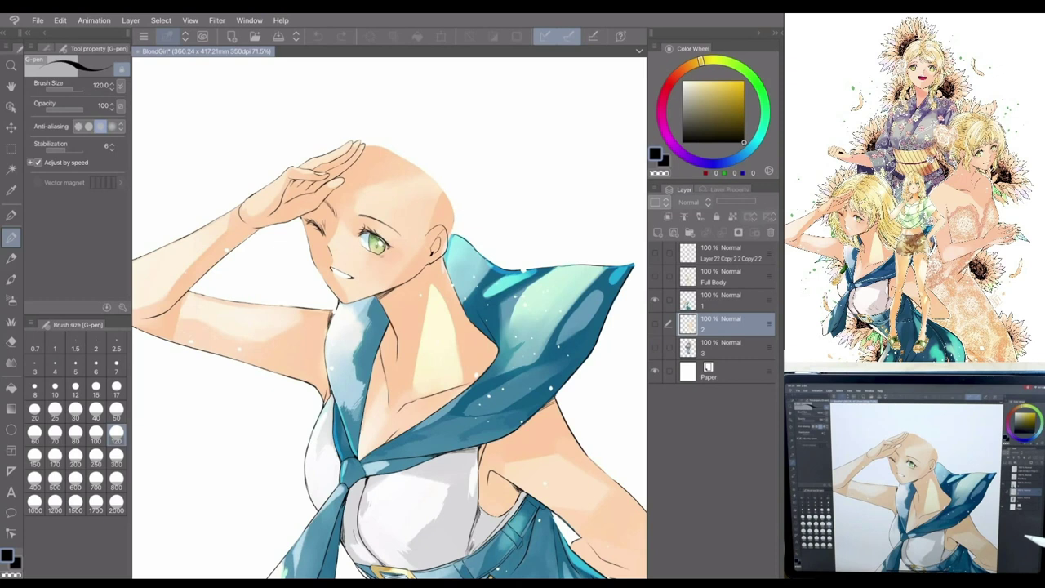
# - Create a new layer folder above layer 1, place layer 1 inside it and expand the folder
pyautogui.click(718, 300)
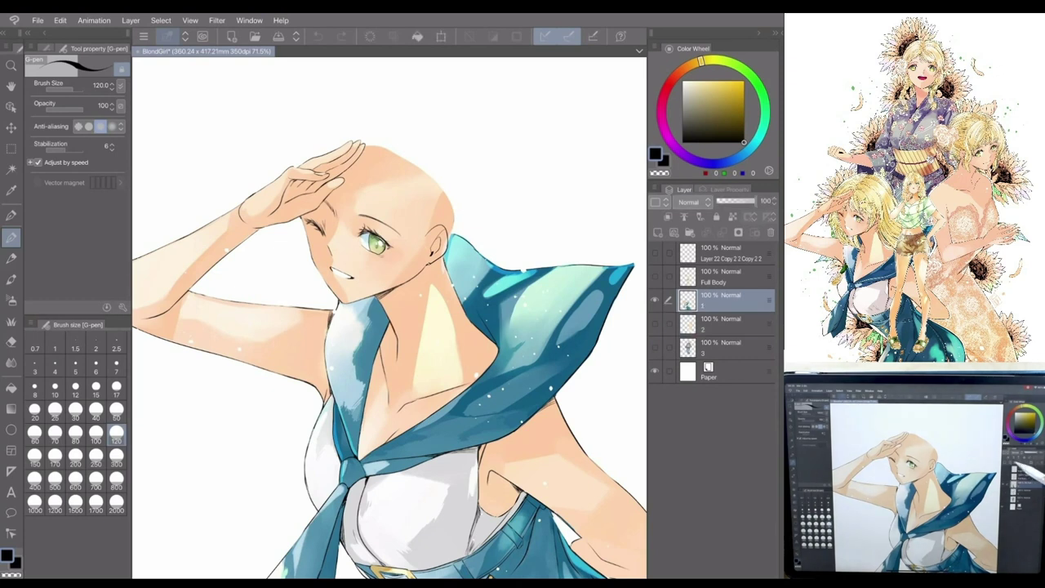
pyautogui.click(688, 233)
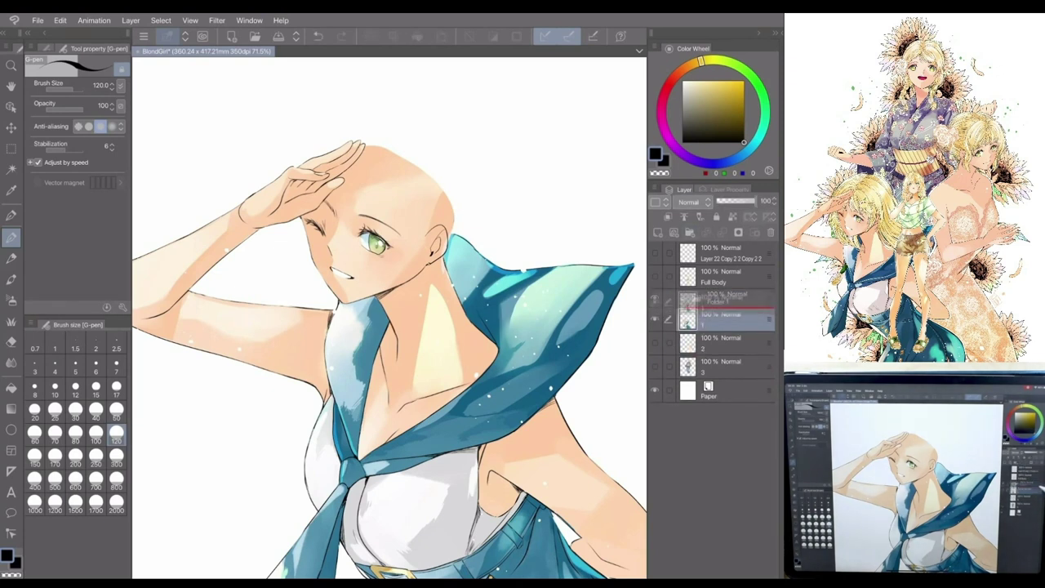
pyautogui.moveTo(689, 299); pyautogui.dragTo(690, 302)
pyautogui.click(683, 299)
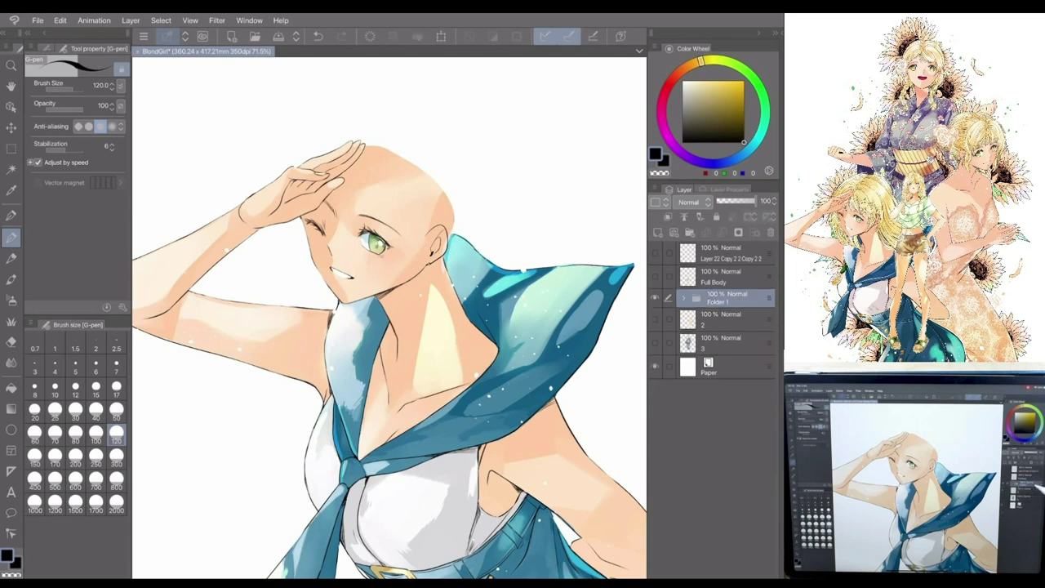
pyautogui.click(682, 299)
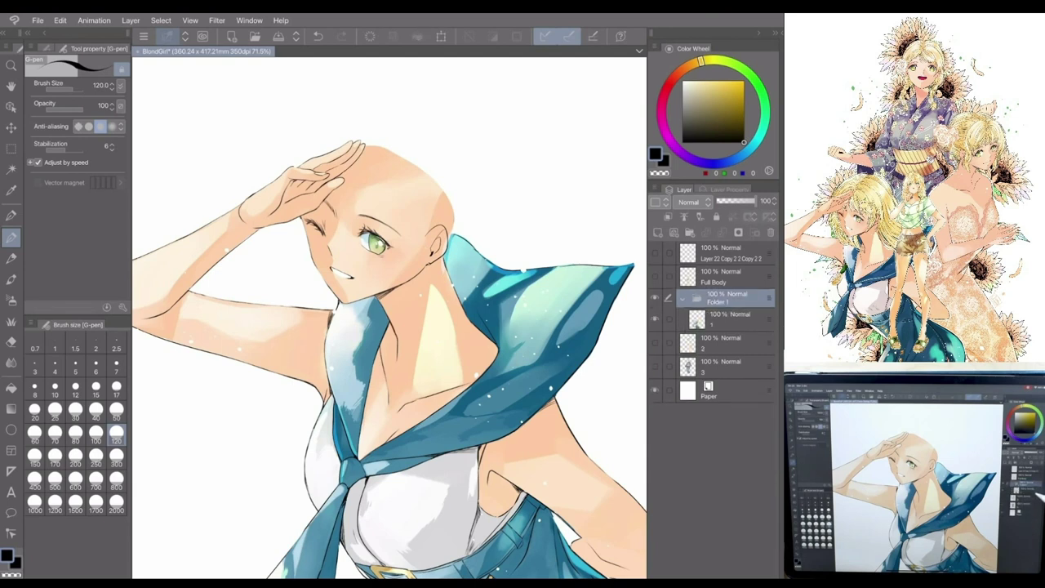
# - Add a new raster layer above layer 1 inside the folder and enable the border effect on it
pyautogui.click(727, 318)
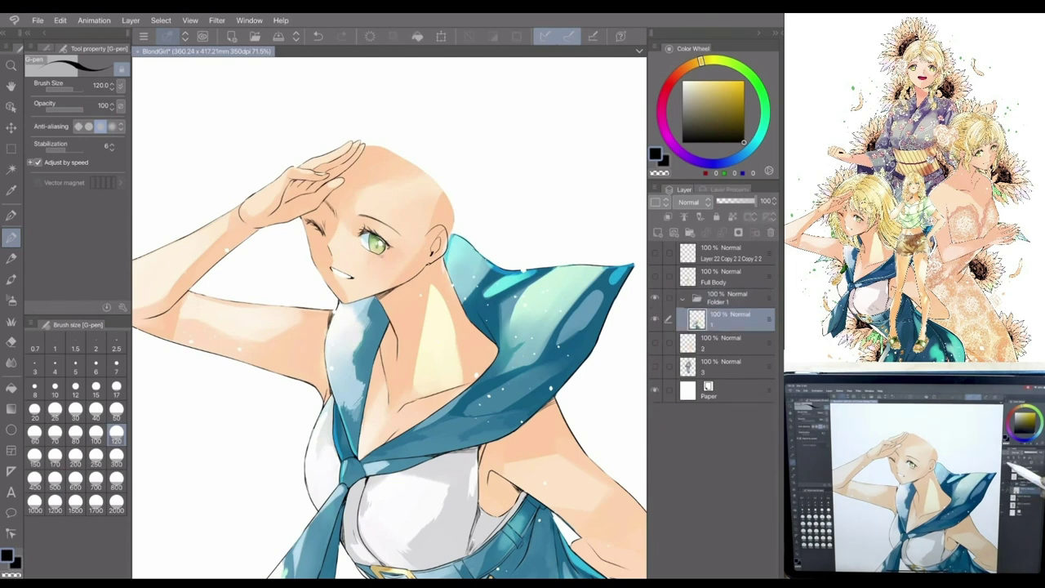
pyautogui.click(658, 233)
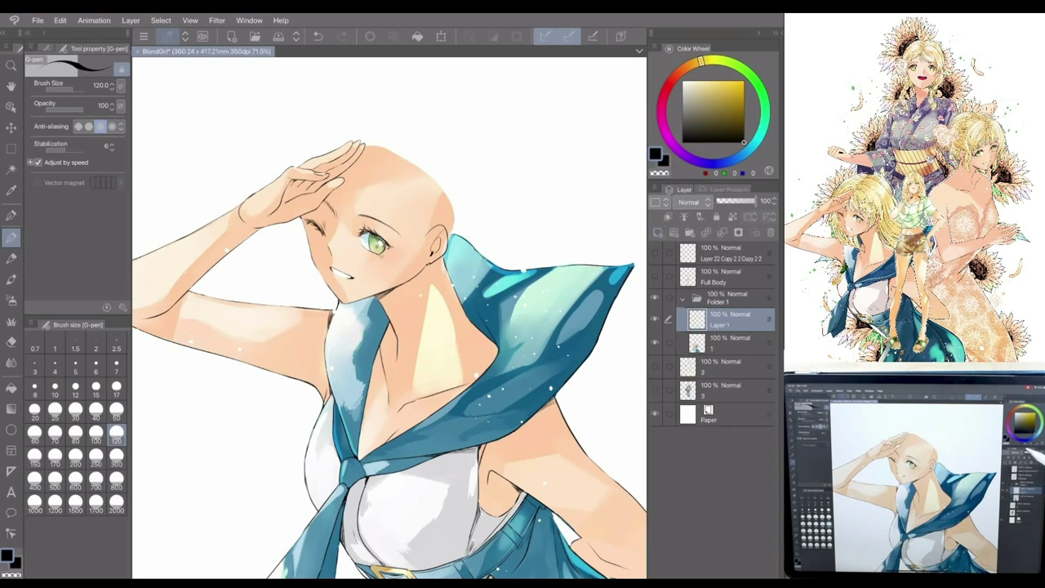
pyautogui.click(729, 190)
pyautogui.click(733, 211)
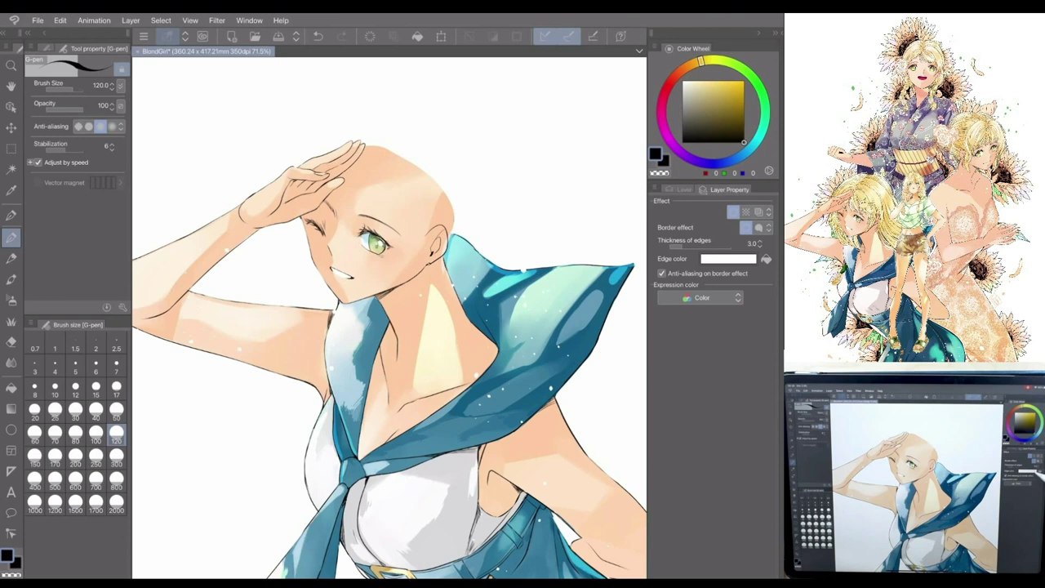
# - Set the border's edge colour to dark red and paint a small yellow test blob in the empty area beside the head
pyautogui.click(727, 258)
pyautogui.click(480, 373)
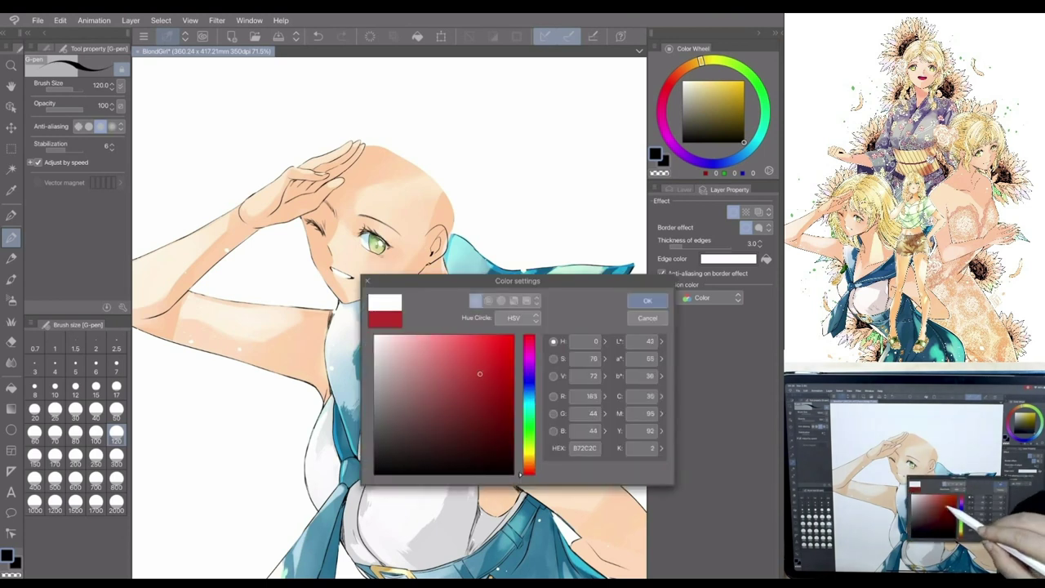
pyautogui.click(647, 301)
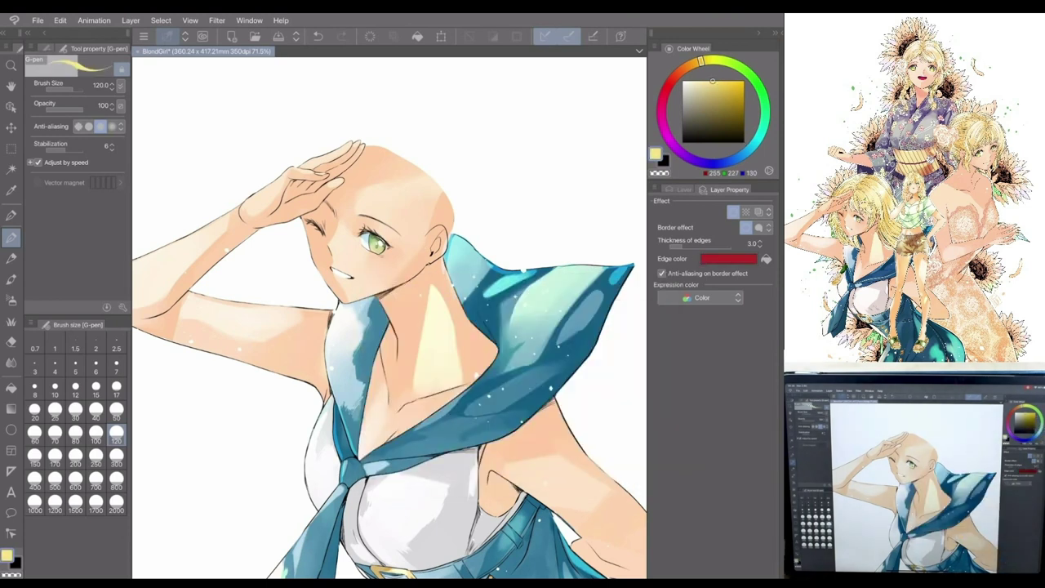
pyautogui.moveTo(392, 326); pyautogui.dragTo(335, 408)
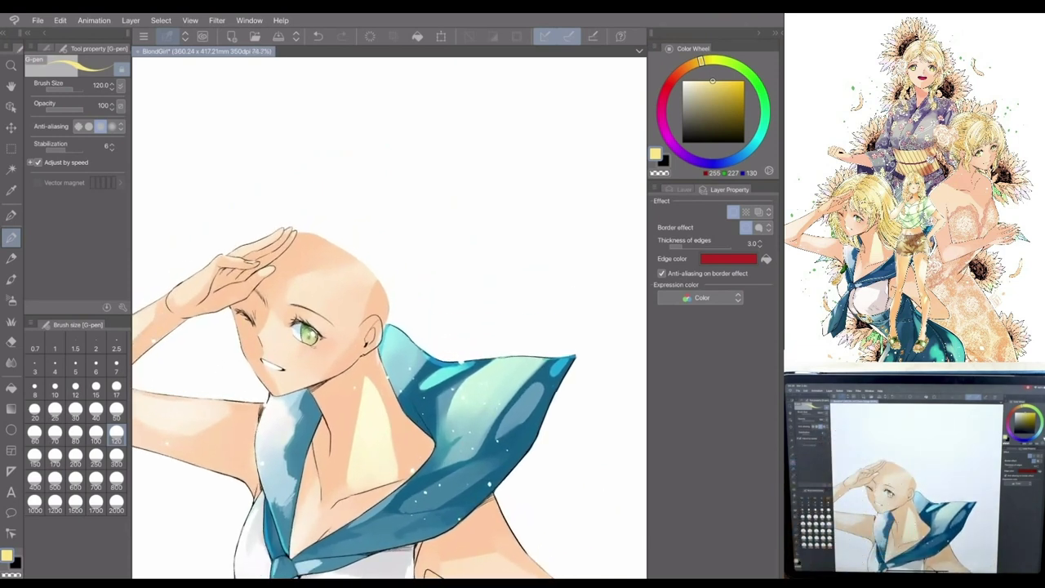
pyautogui.moveTo(467, 217)
pyautogui.mouseDown()
pyautogui.moveTo(487, 200)
pyautogui.moveTo(488, 222)
pyautogui.moveTo(522, 222)
pyautogui.mouseUp()
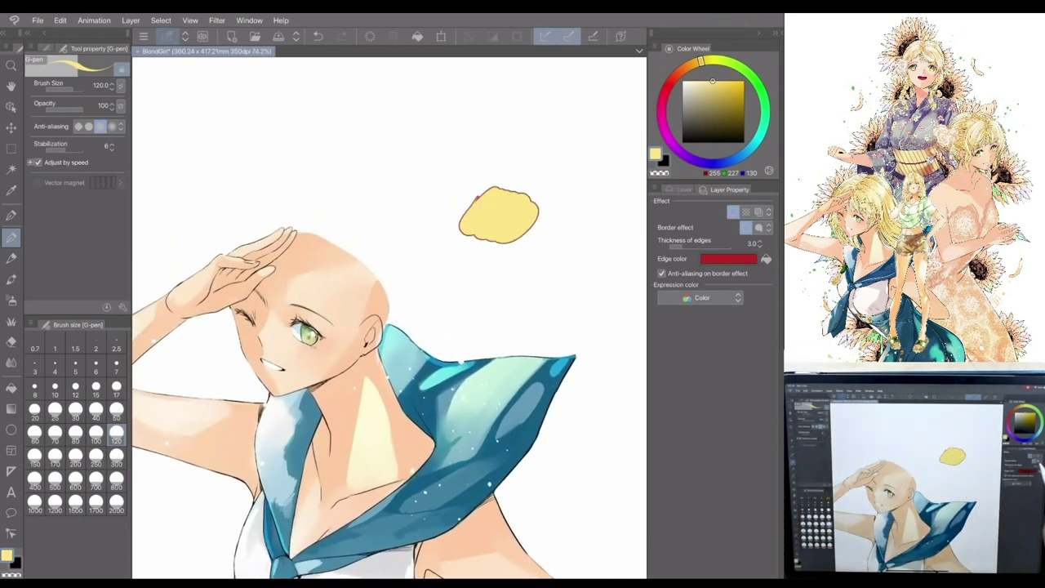
# - Try a border thickness of 2.6, and undo the test blob and the red edge colour
pyautogui.moveTo(663, 245)
pyautogui.mouseDown()
pyautogui.moveTo(700, 245)
pyautogui.moveTo(660, 245)
pyautogui.mouseUp()
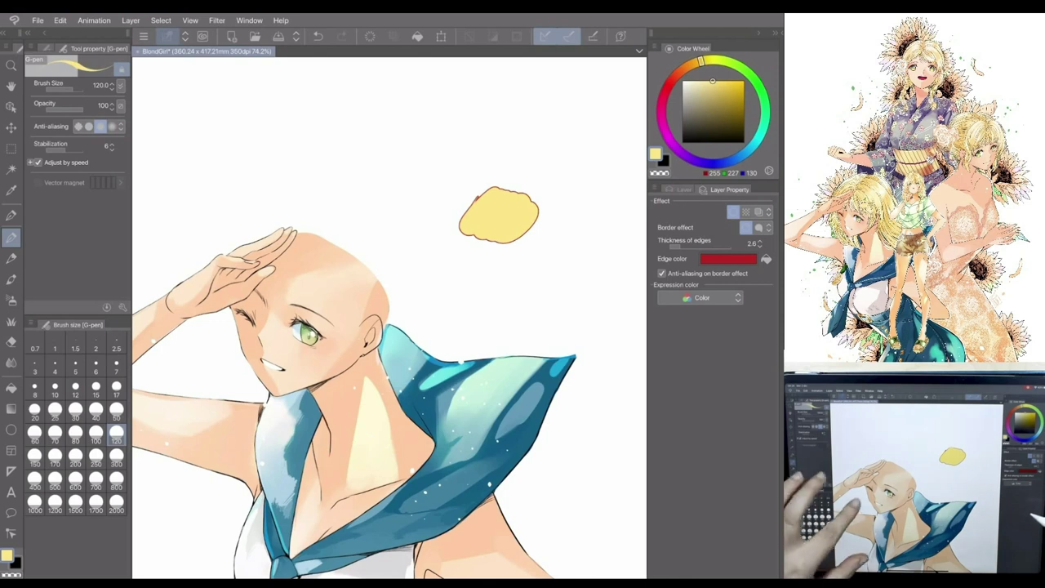
pyautogui.scroll(-2, 389, 318)
pyautogui.press('Delete')
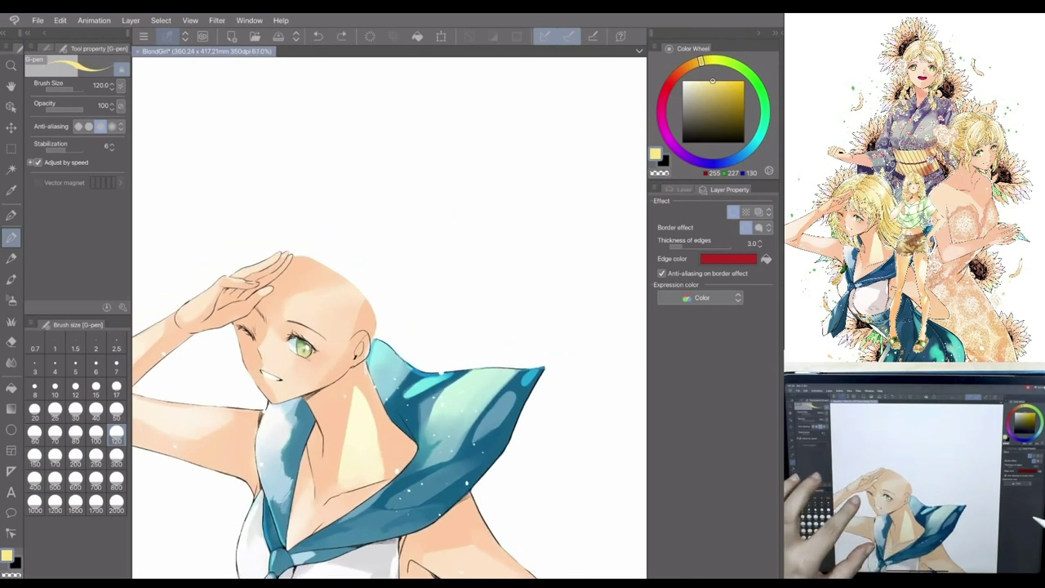
pyautogui.click(728, 258)
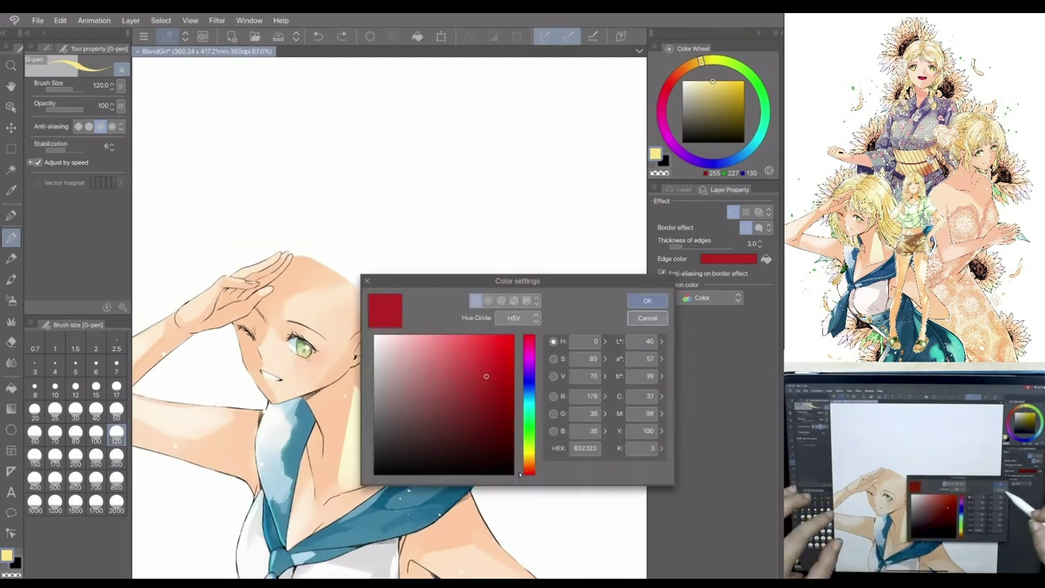
pyautogui.click(646, 301)
pyautogui.scroll(-1, 389, 319)
pyautogui.scroll(2, 390, 318)
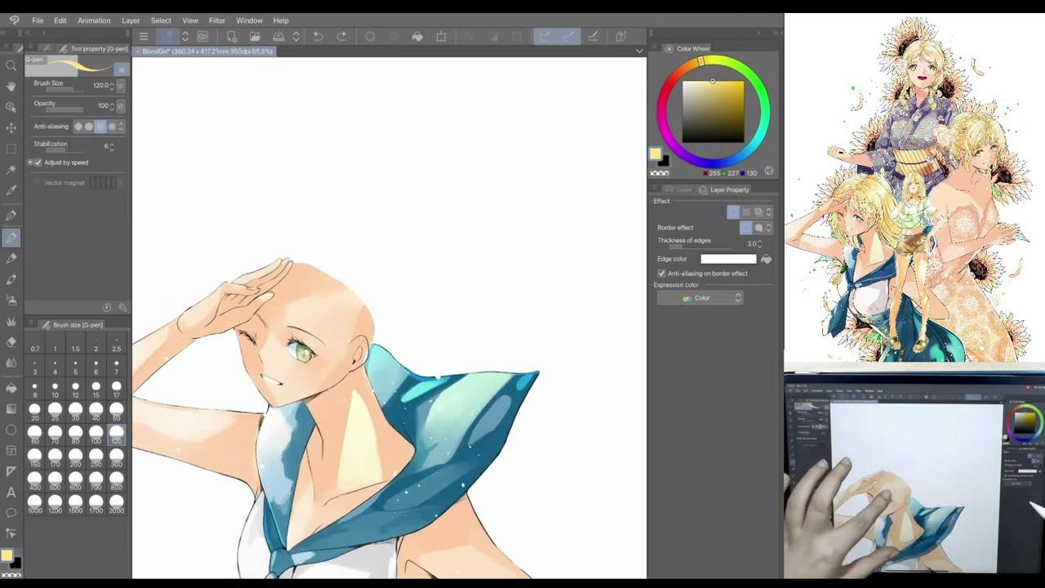
# - Set the border's edge colour to black (000000) and its thickness to 1.0
pyautogui.click(728, 258)
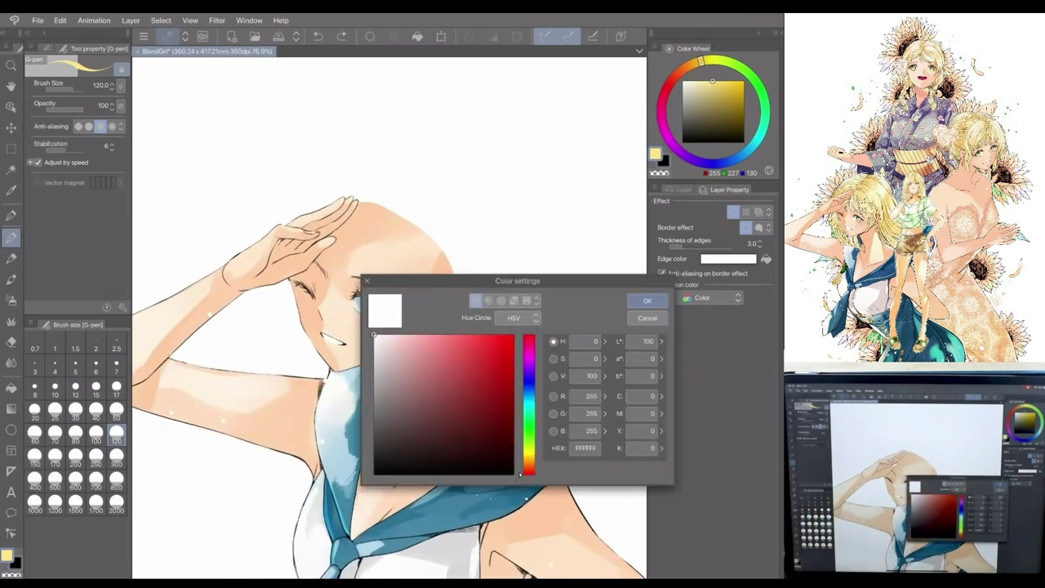
pyautogui.moveTo(499, 433); pyautogui.dragTo(514, 475)
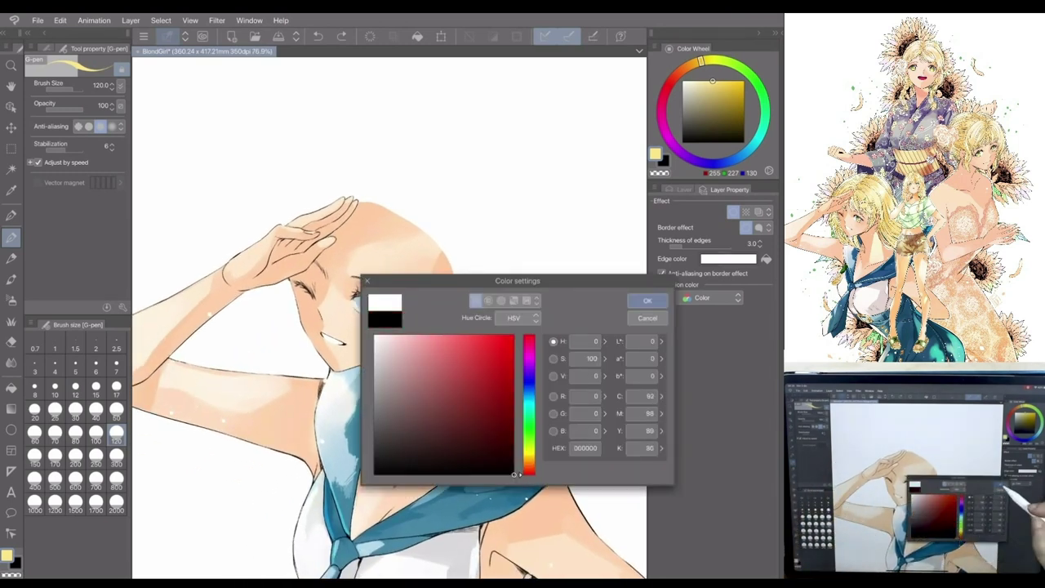
pyautogui.click(646, 300)
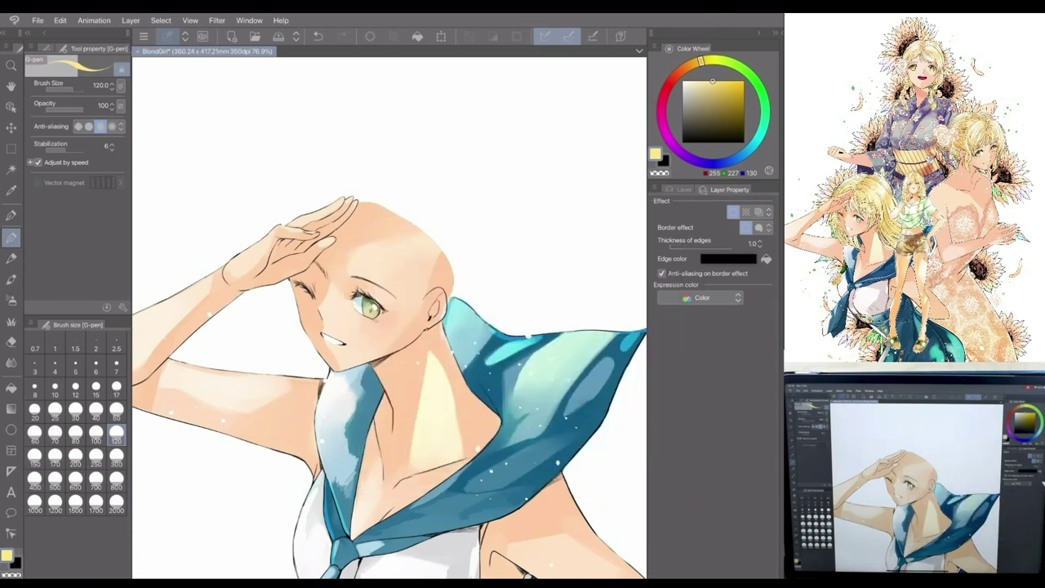
# - Show the Full Body layer, sample the pale yellow hair colour from the standing girl, and hide that layer again
pyautogui.click(682, 189)
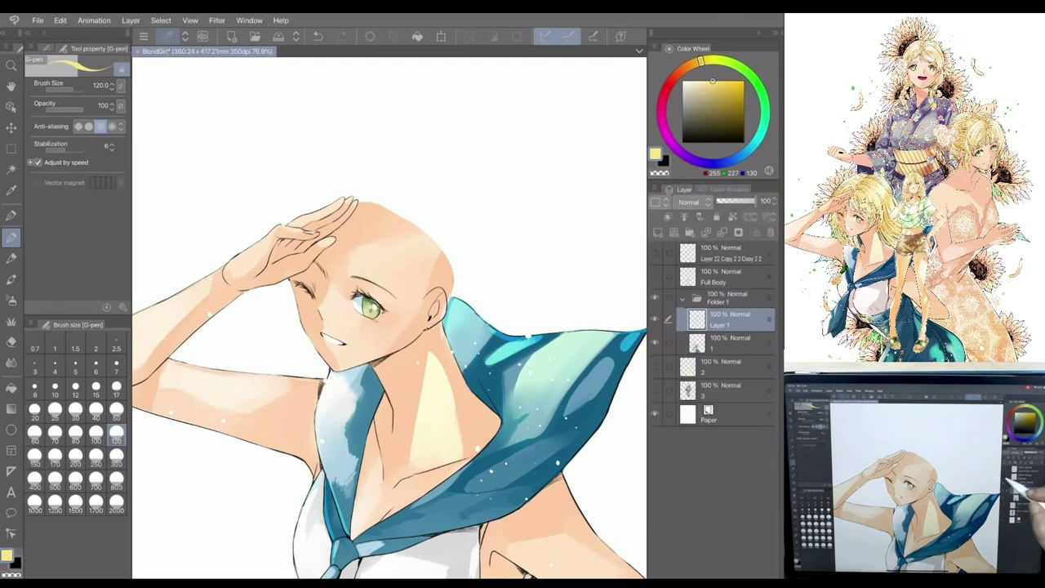
pyautogui.click(654, 276)
pyautogui.scroll(3, 390, 319)
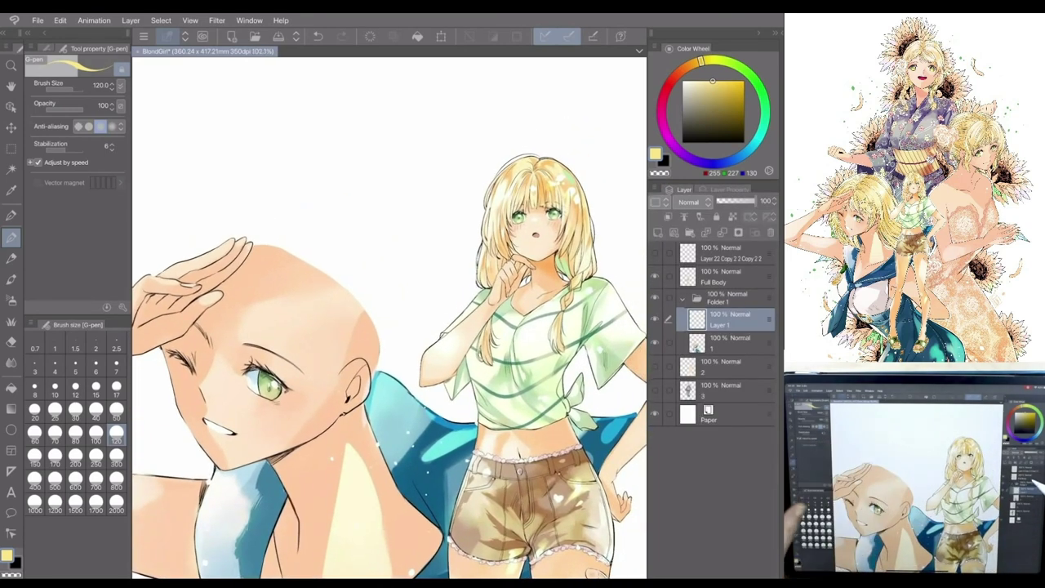
pyautogui.press('i')
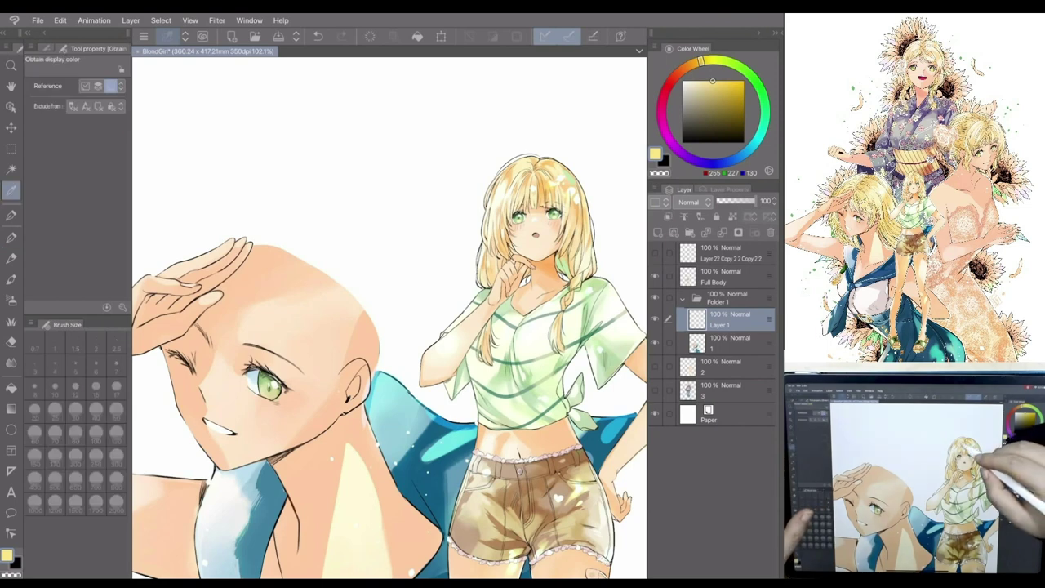
pyautogui.click(576, 260)
pyautogui.scroll(-2, 389, 319)
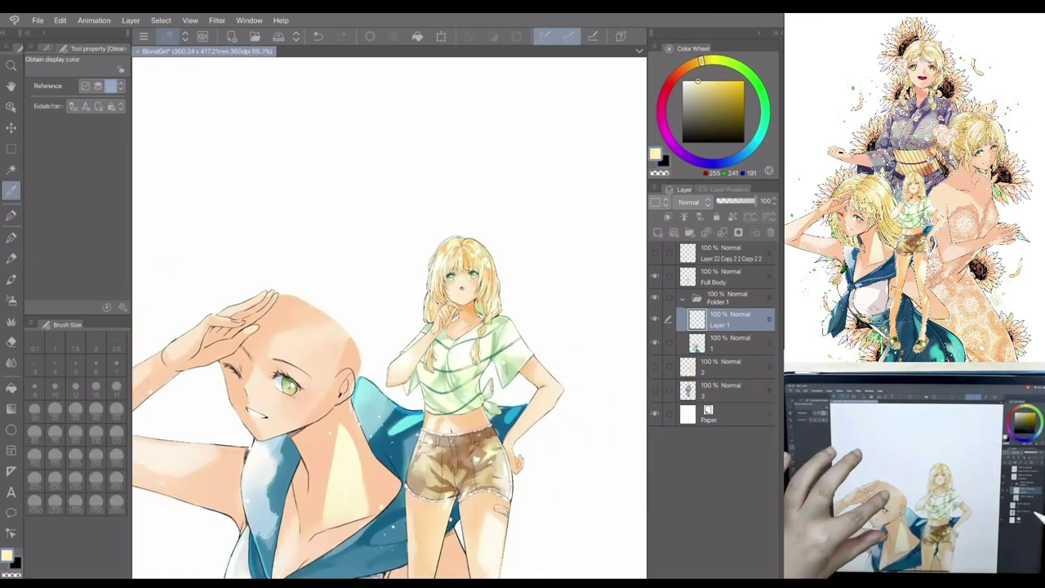
pyautogui.scroll(3, 389, 318)
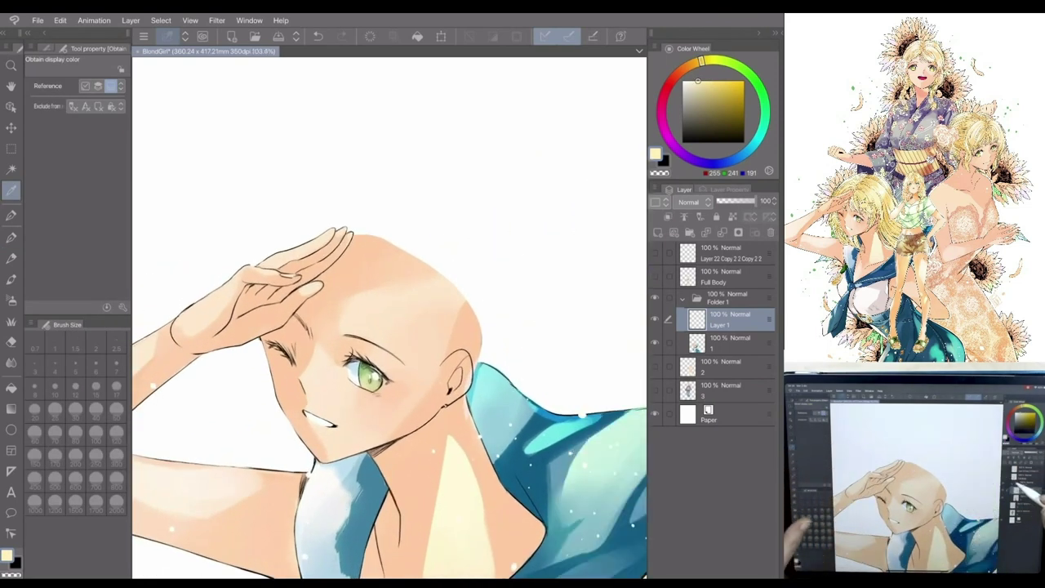
# - Choose the G-pen sub tool for painting the hair
pyautogui.press('p')
pyautogui.scroll(-1, 390, 319)
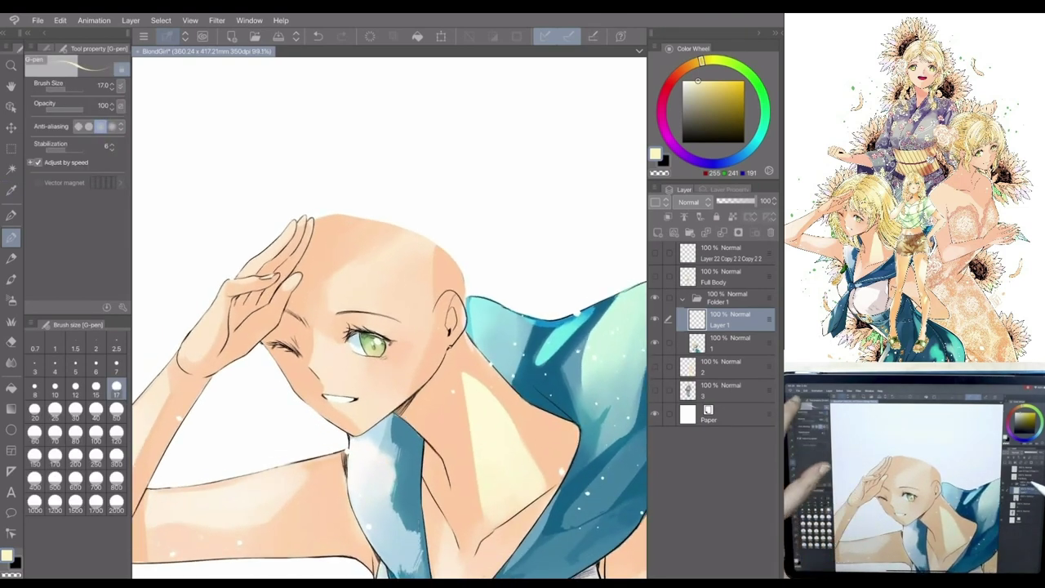
pyautogui.click(46, 48)
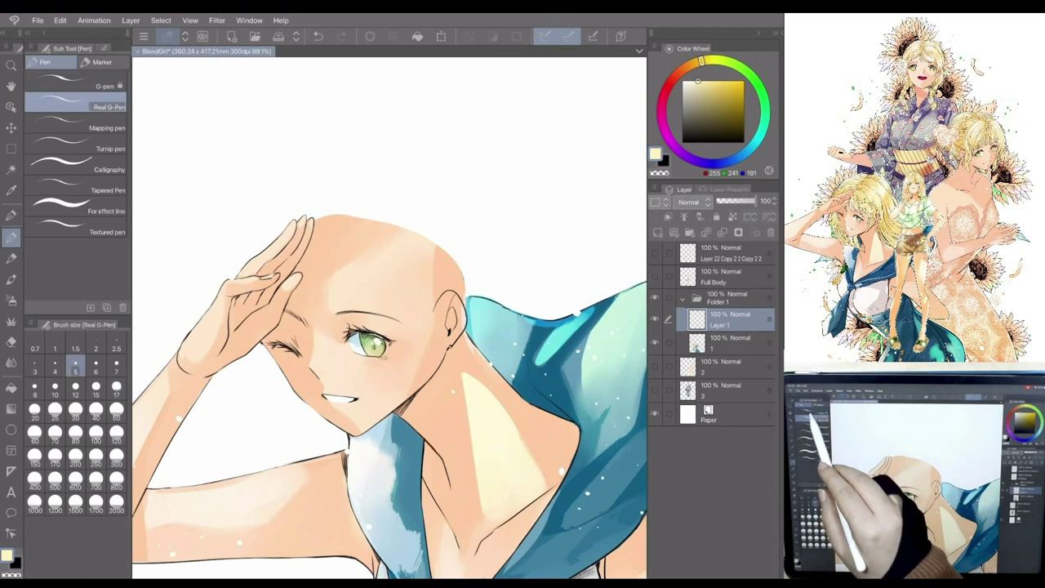
pyautogui.click(77, 102)
pyautogui.click(78, 82)
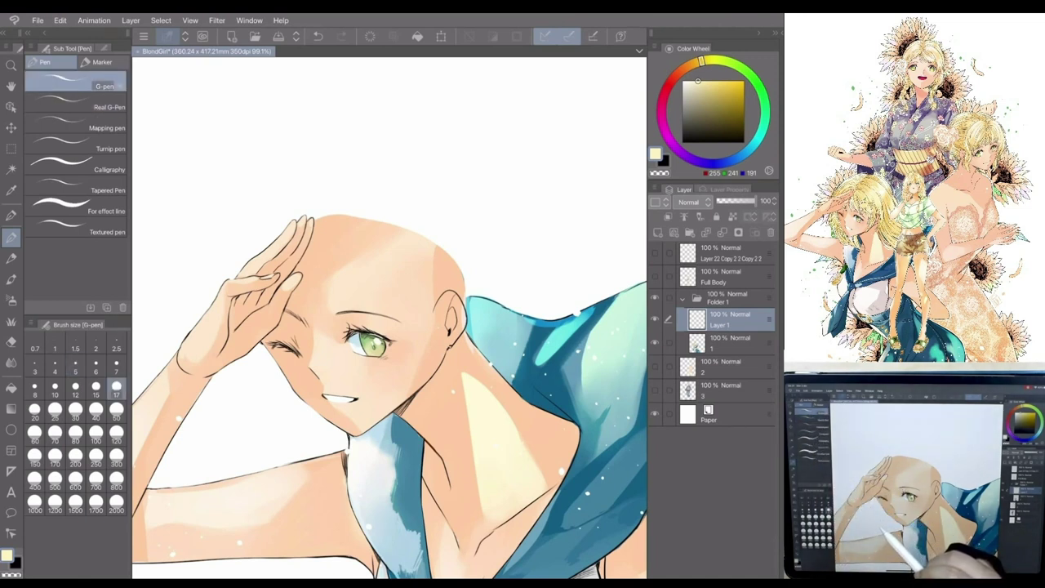
pyautogui.click(103, 48)
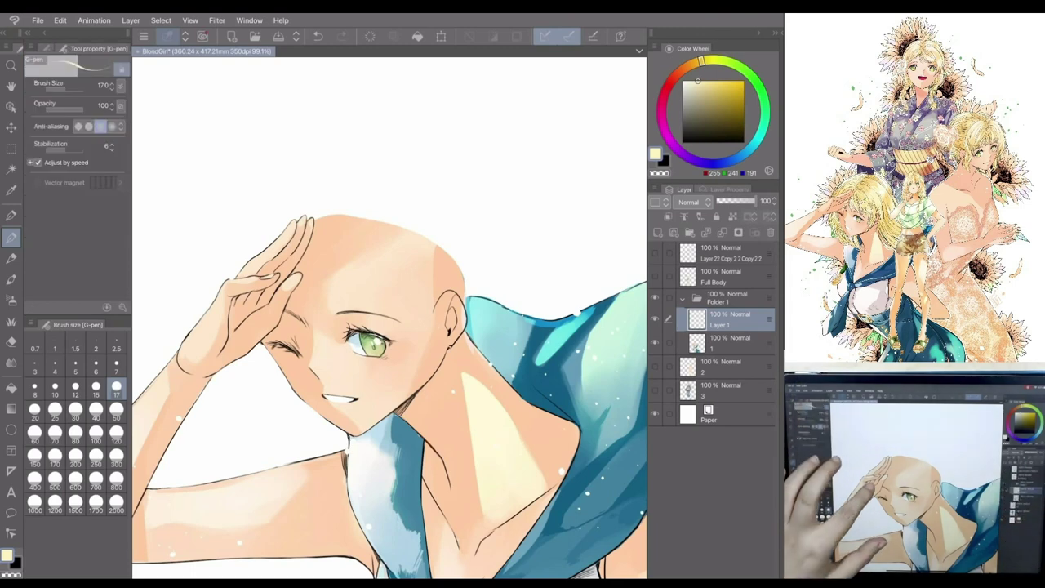
pyautogui.scroll(1, 389, 327)
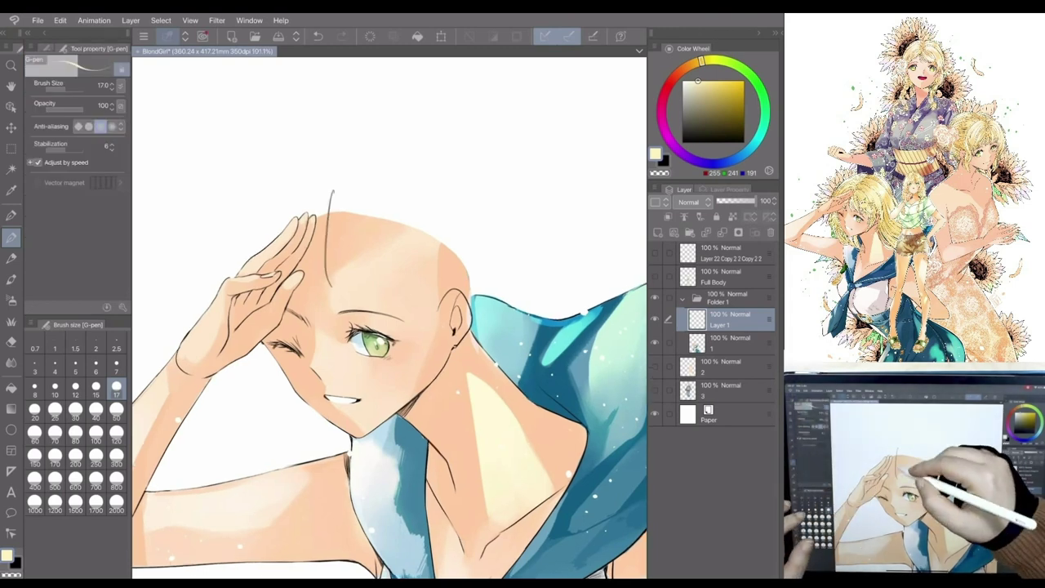
# - Set the brush size to 300 and paint the first pale yellow hair strands from the crown over the forehead
pyautogui.click(116, 463)
pyautogui.moveTo(331, 192); pyautogui.dragTo(336, 286)
pyautogui.scroll(-2, 390, 327)
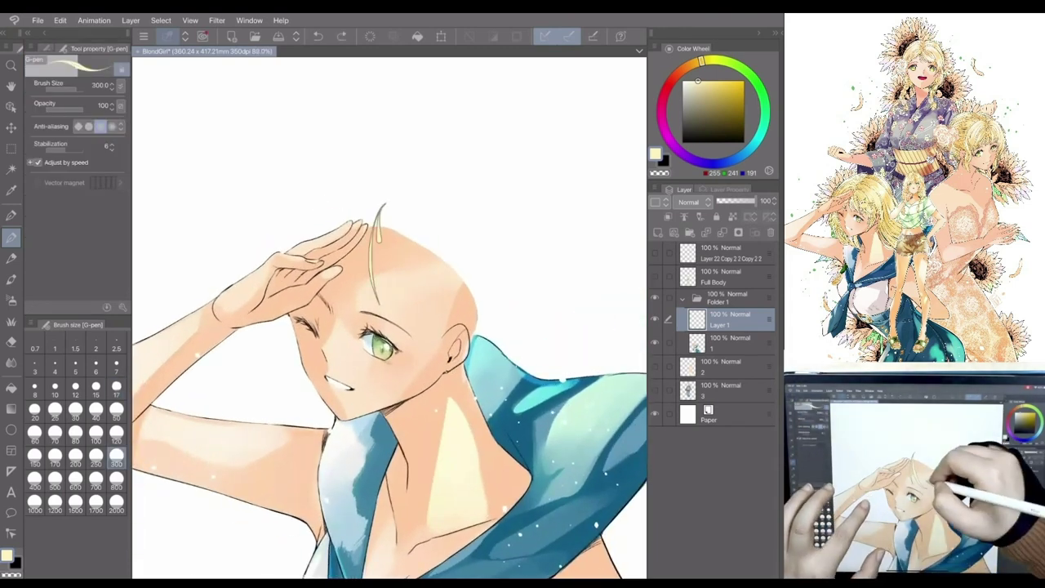
pyautogui.moveTo(381, 205); pyautogui.dragTo(428, 314)
pyautogui.scroll(-1, 389, 326)
pyautogui.moveTo(347, 236); pyautogui.dragTo(400, 190)
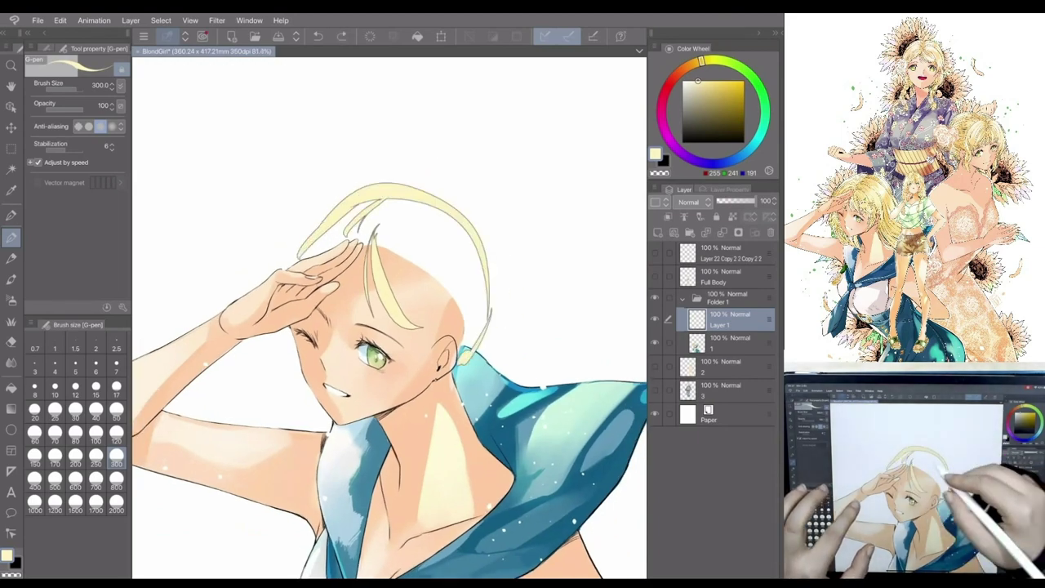
# - Paint the outer curve of the hair around the head and fill the hair mass down to the ear
pyautogui.moveTo(296, 260); pyautogui.dragTo(492, 314)
pyautogui.scroll(1, 389, 327)
pyautogui.moveTo(318, 277); pyautogui.dragTo(343, 384)
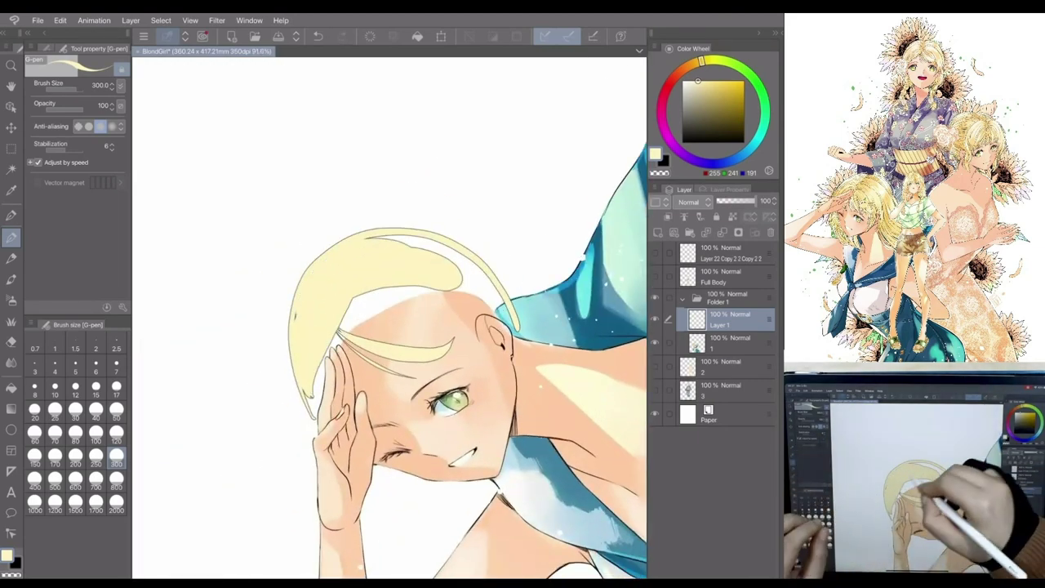
pyautogui.moveTo(303, 310)
pyautogui.mouseDown()
pyautogui.moveTo(408, 245)
pyautogui.moveTo(457, 302)
pyautogui.moveTo(510, 323)
pyautogui.mouseUp()
pyautogui.scroll(1, 389, 327)
pyautogui.moveTo(521, 233); pyautogui.dragTo(529, 327)
pyautogui.moveTo(530, 274); pyautogui.dragTo(539, 337)
# - Set the brush size to 120 and fill the hair gaps beside the saluting fingers, along the fringe and around the ear
pyautogui.click(116, 442)
pyautogui.moveTo(314, 253); pyautogui.dragTo(319, 266)
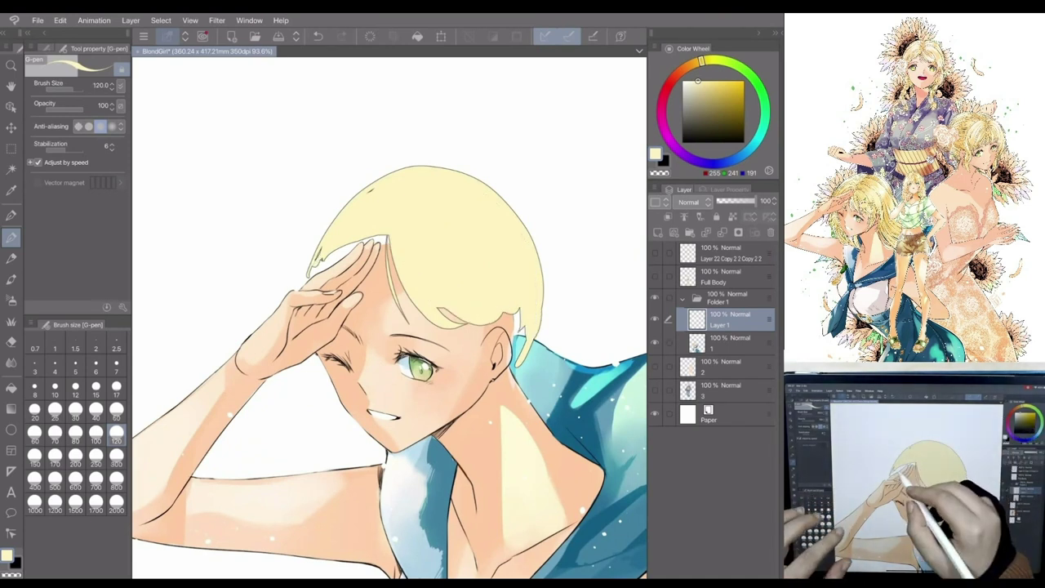
pyautogui.moveTo(439, 310); pyautogui.dragTo(466, 322)
pyautogui.moveTo(392, 237); pyautogui.dragTo(403, 298)
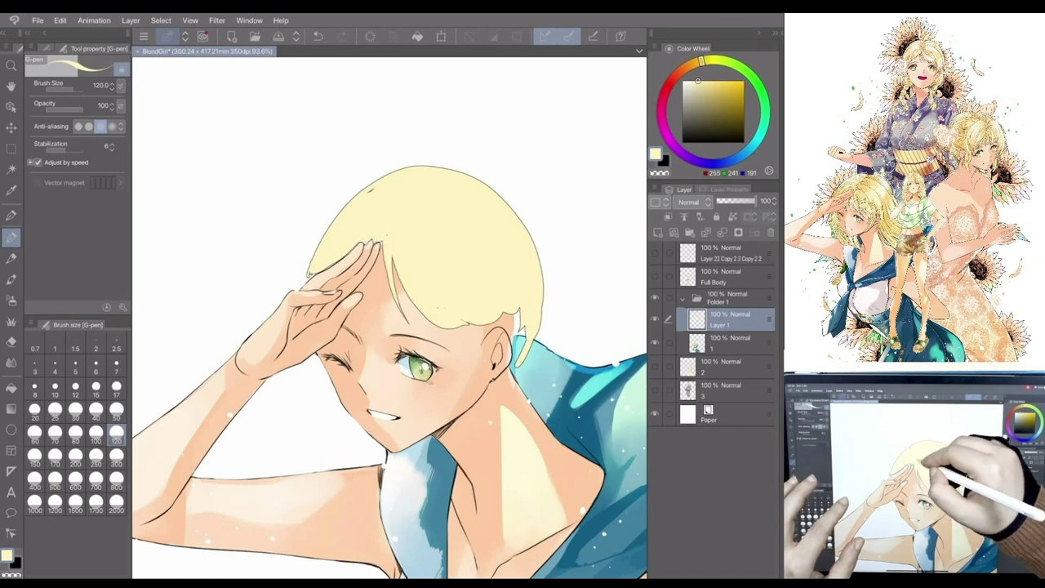
pyautogui.scroll(1, 389, 318)
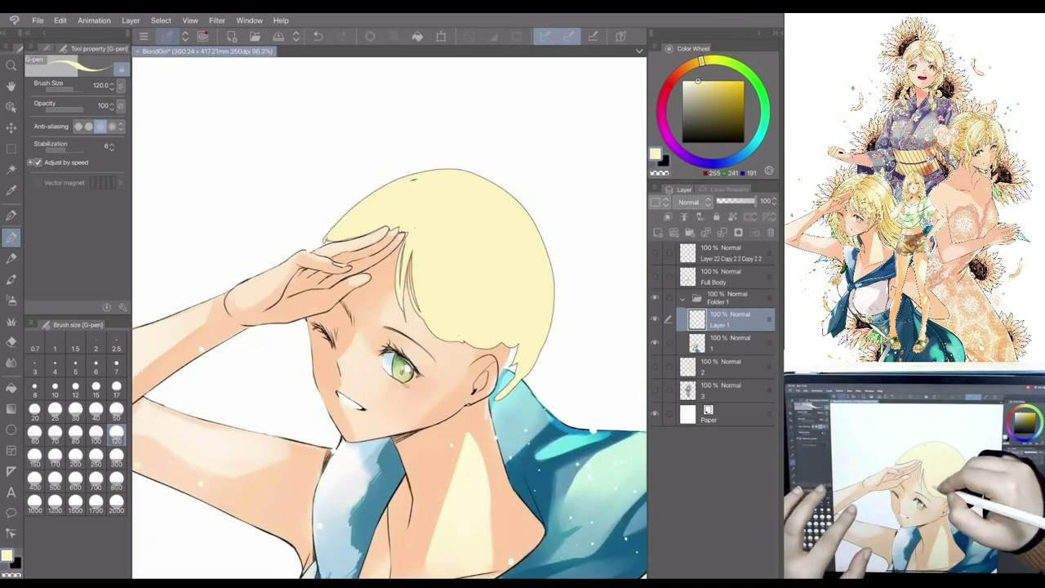
pyautogui.moveTo(496, 371); pyautogui.dragTo(515, 350)
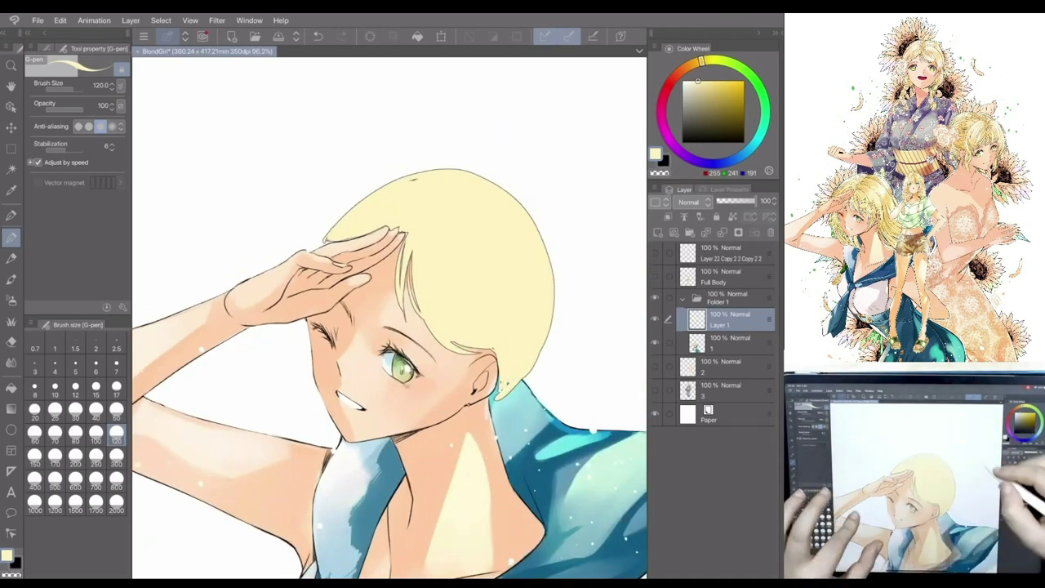
# - Paint long thin hair strands from the crown over the saluting hand, falling beside the face to the chin
pyautogui.scroll(1, 389, 318)
pyautogui.moveTo(384, 184); pyautogui.dragTo(320, 286)
pyautogui.scroll(-3, 390, 318)
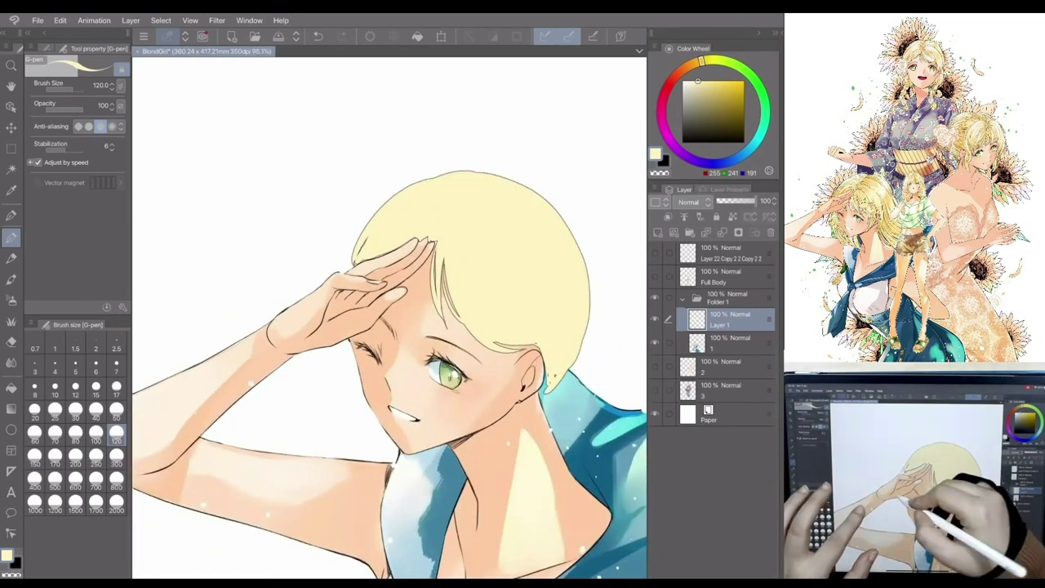
pyautogui.scroll(1, 390, 319)
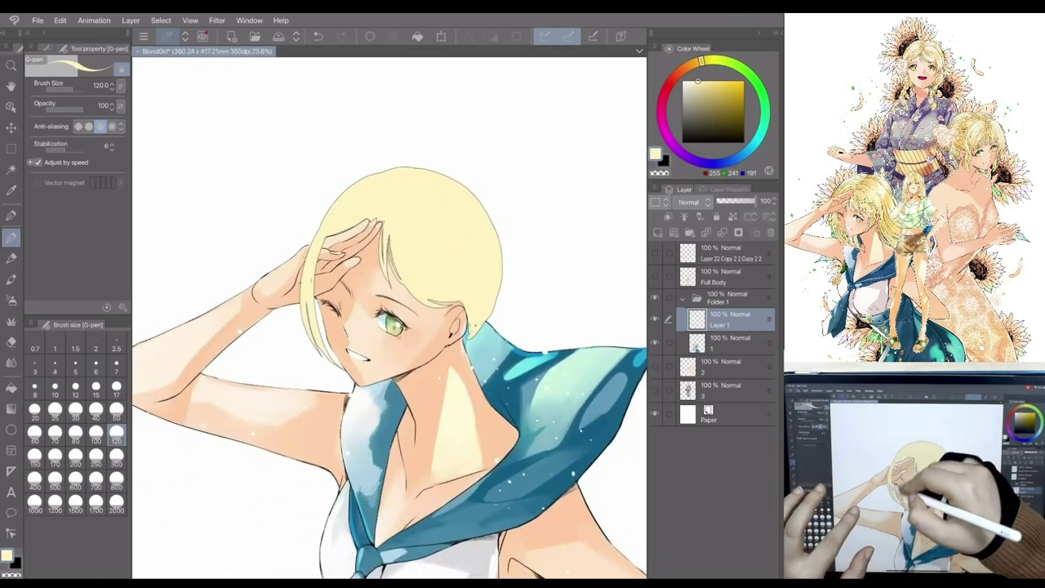
pyautogui.scroll(1, 390, 318)
# - Paint the long back hair from behind the ear down over the neck and blue collar, filling the gaps between strands
pyautogui.moveTo(490, 196); pyautogui.dragTo(510, 294)
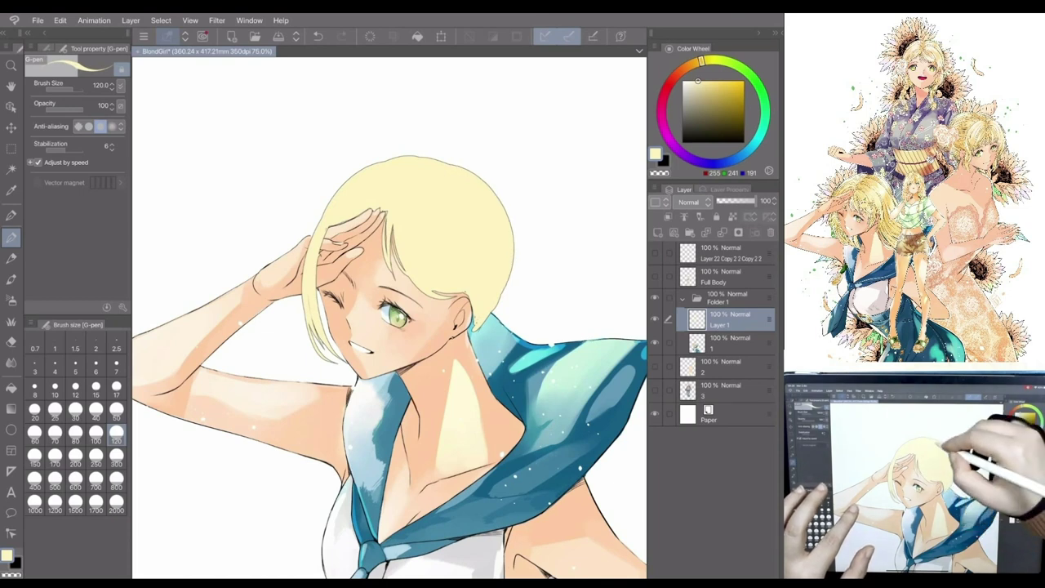
pyautogui.scroll(-2, 389, 318)
pyautogui.scroll(-1, 390, 318)
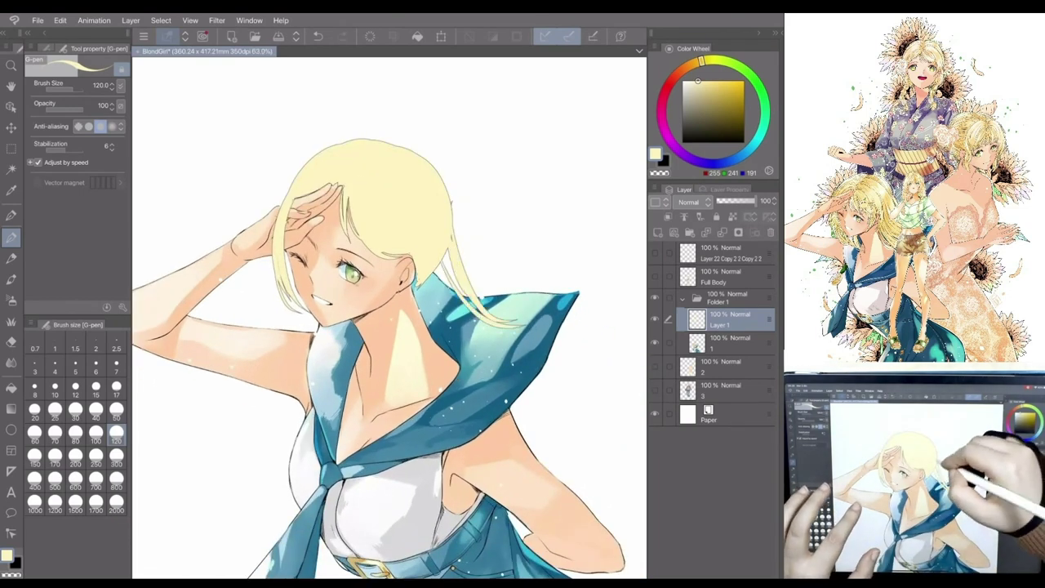
pyautogui.scroll(-1, 390, 318)
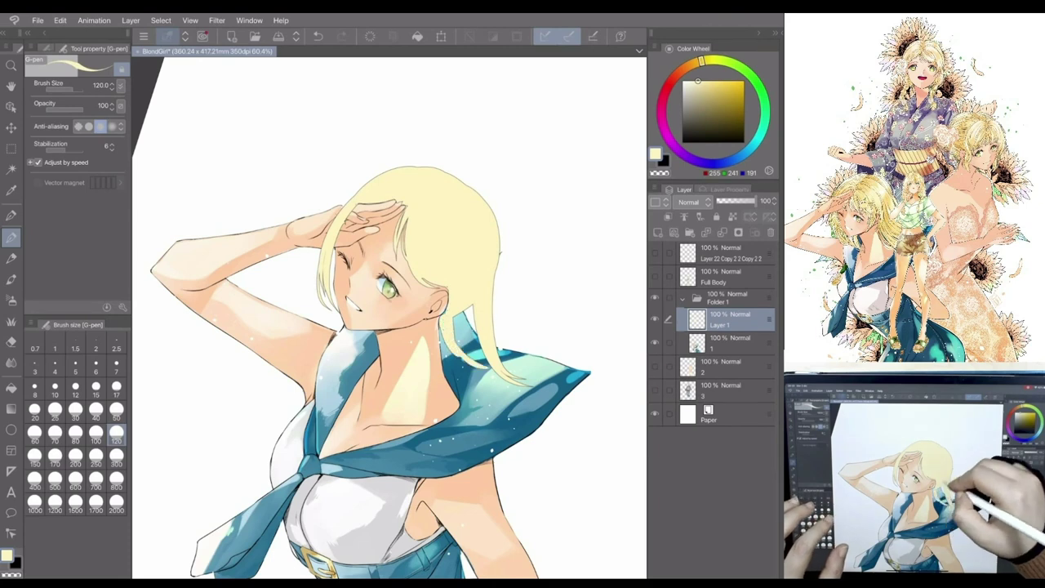
pyautogui.moveTo(483, 307)
pyautogui.mouseDown()
pyautogui.moveTo(465, 364)
pyautogui.moveTo(488, 367)
pyautogui.moveTo(520, 420)
pyautogui.mouseUp()
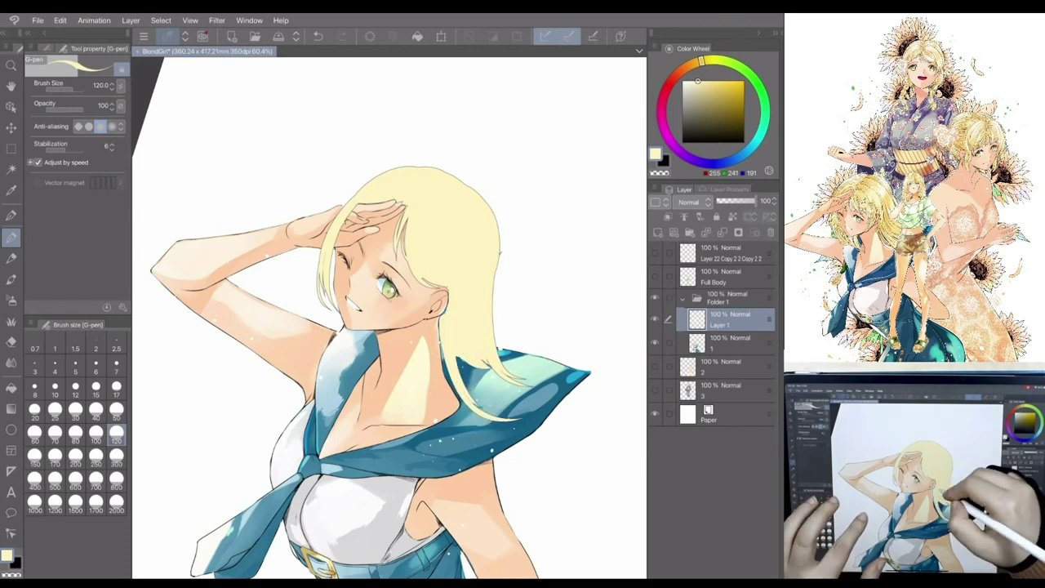
pyautogui.scroll(-1, 389, 318)
pyautogui.scroll(1, 390, 319)
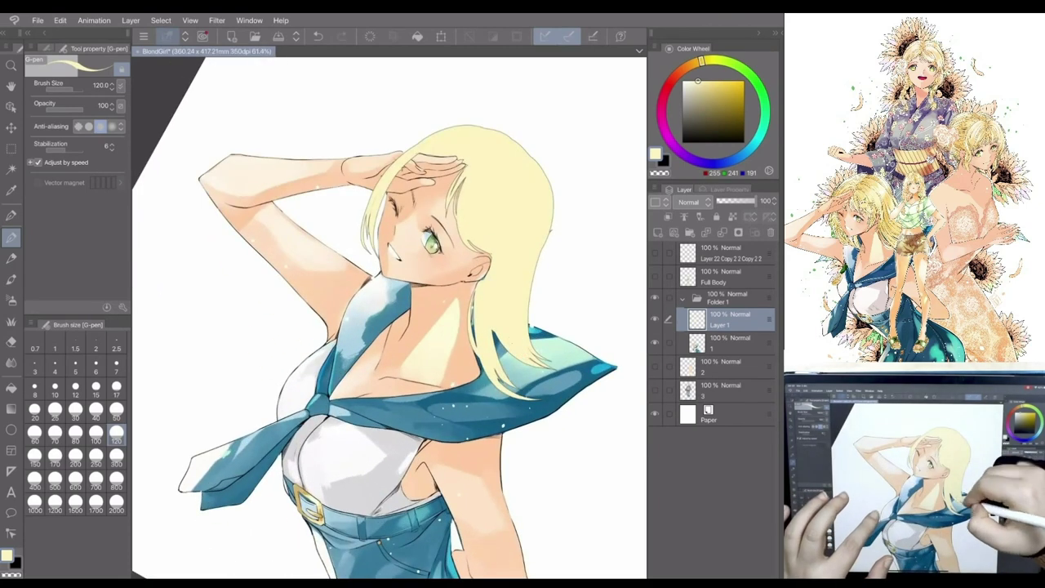
# - Add thin outer strands that separate from the back hair and sweep outward over the collar
pyautogui.scroll(-1, 389, 319)
pyautogui.scroll(1, 390, 318)
pyautogui.scroll(1, 389, 318)
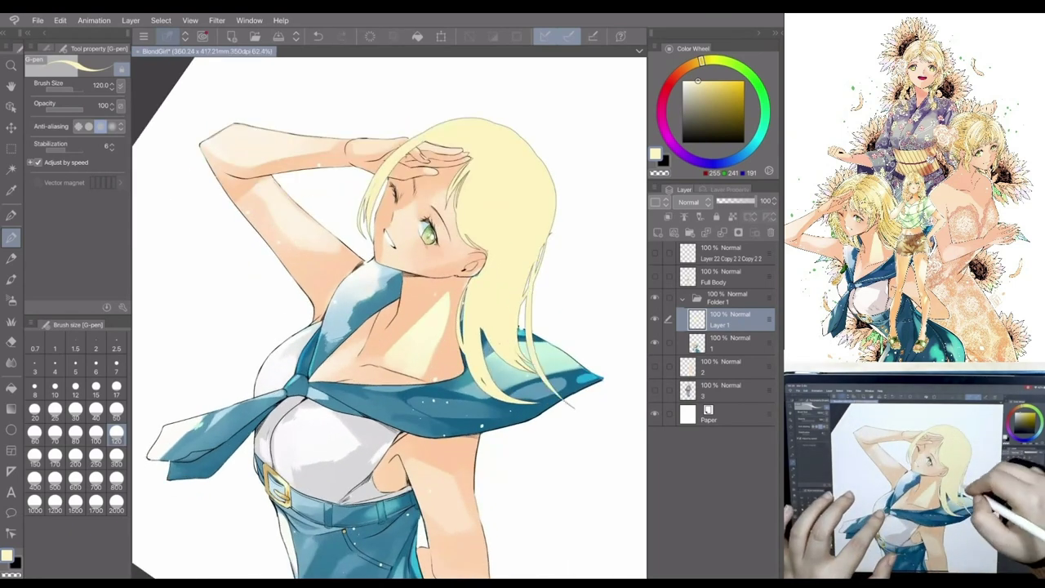
pyautogui.moveTo(526, 277)
pyautogui.mouseDown()
pyautogui.moveTo(540, 420)
pyautogui.moveTo(540, 380)
pyautogui.mouseUp()
pyautogui.moveTo(535, 289)
pyautogui.mouseDown()
pyautogui.moveTo(523, 357)
pyautogui.moveTo(526, 338)
pyautogui.mouseUp()
pyautogui.hotkey('ctrl', 'z')
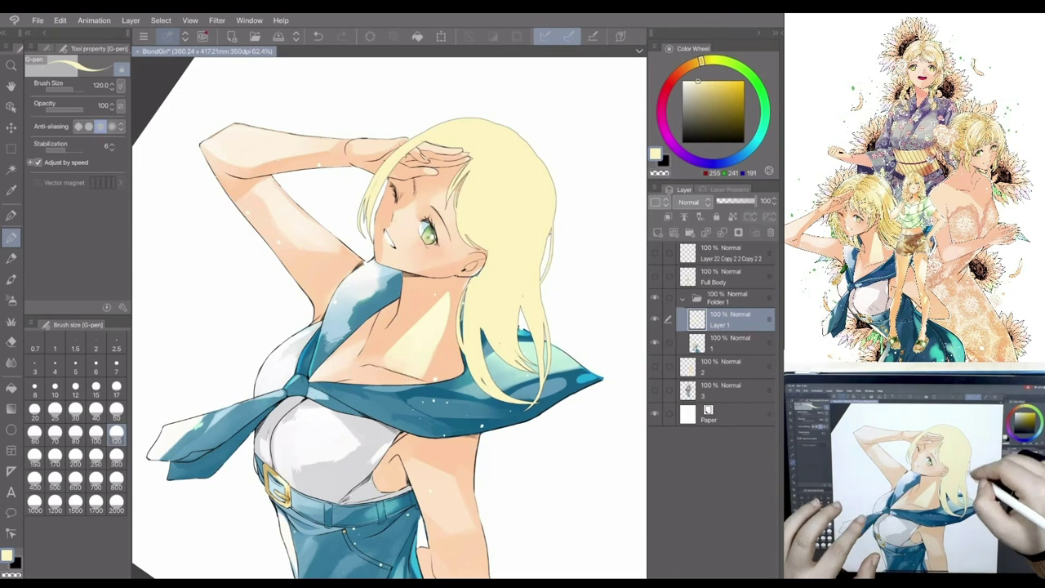
# - Paint tapered strands extending the face-framing lock past the chin toward the collar, redoing the unsatisfactory stroke
pyautogui.scroll(2, 390, 319)
pyautogui.moveTo(351, 257); pyautogui.dragTo(359, 339)
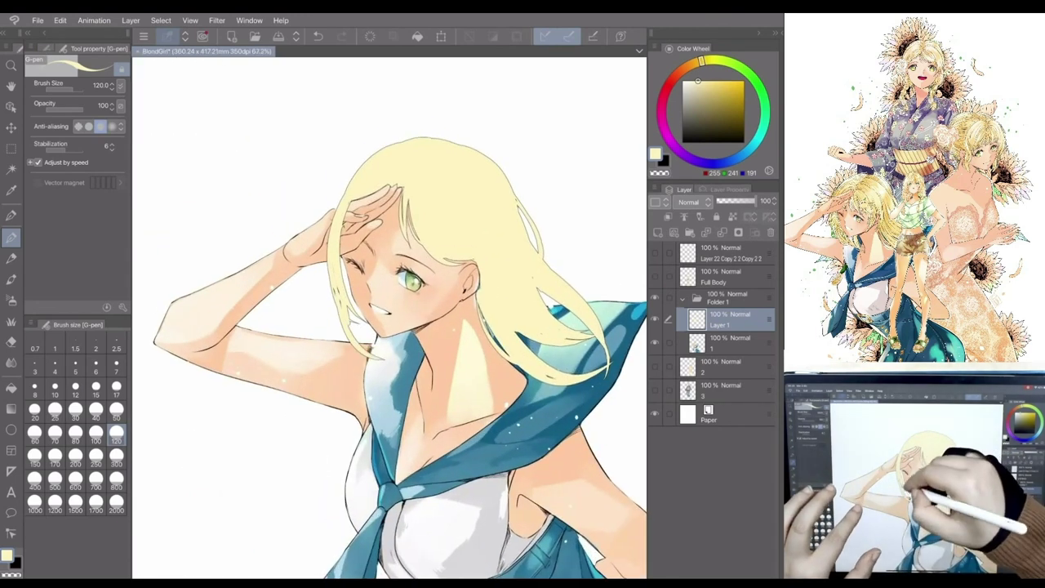
pyautogui.hotkey('ctrl', 'z')
pyautogui.moveTo(343, 256)
pyautogui.mouseDown()
pyautogui.moveTo(343, 282)
pyautogui.moveTo(384, 356)
pyautogui.mouseUp()
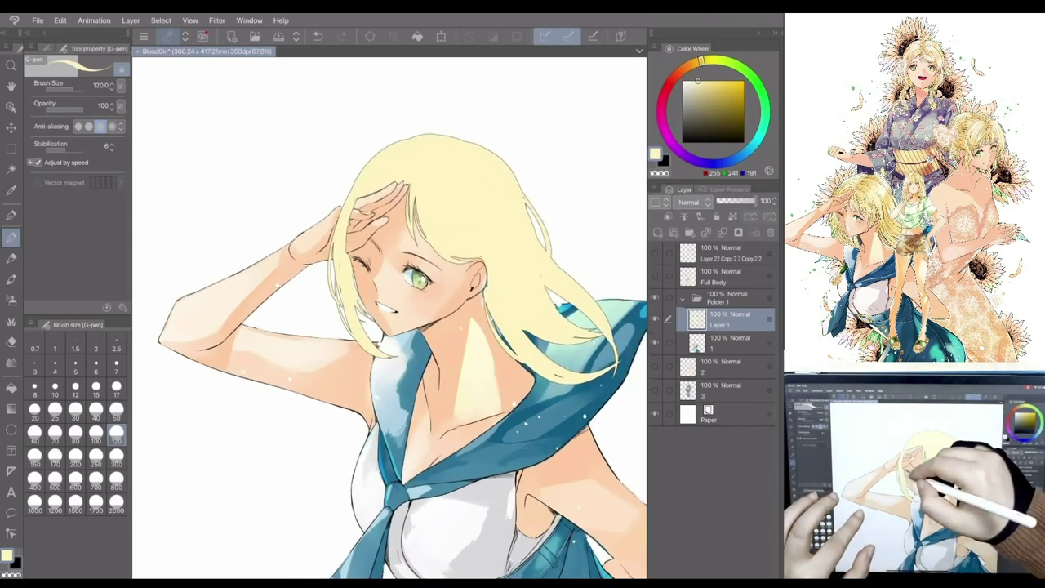
# - Add wispy strands to the windblown tips of the back hair and fill out the fringe and face-framing locks
pyautogui.scroll(-3, 390, 318)
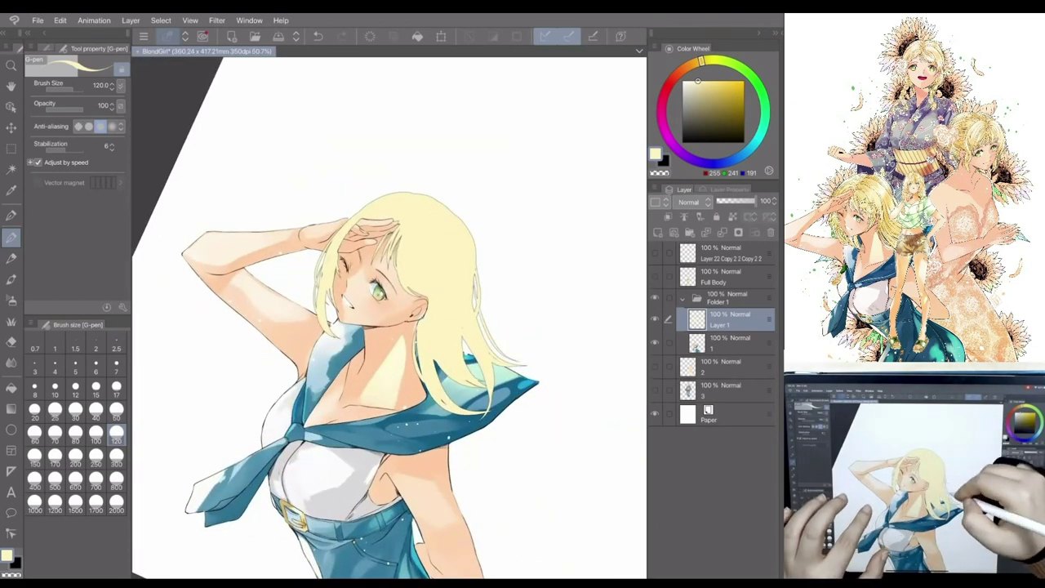
pyautogui.moveTo(475, 279); pyautogui.dragTo(514, 359)
pyautogui.hotkey('ctrl', 'z')
pyautogui.scroll(2, 389, 318)
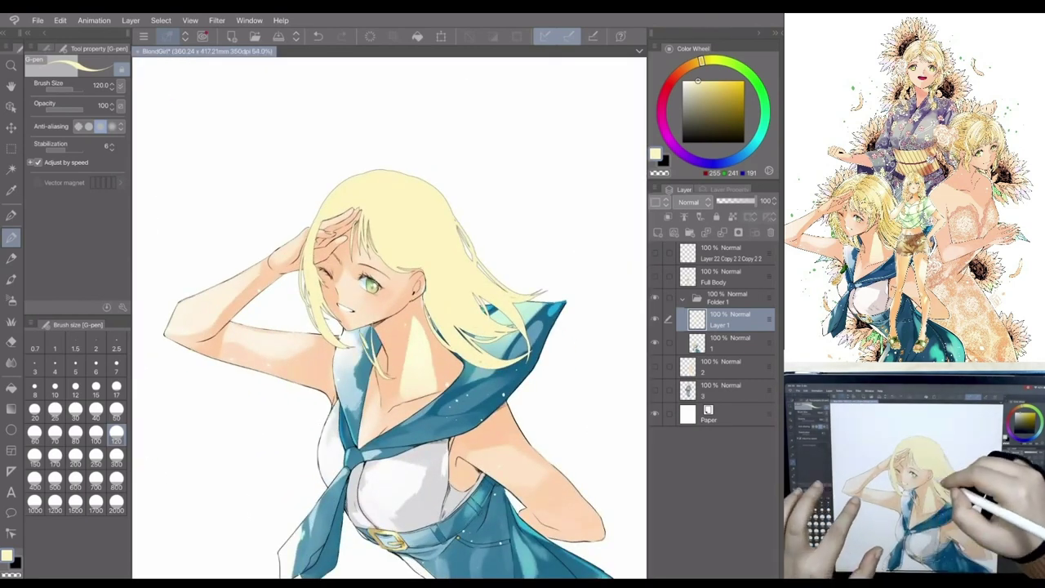
pyautogui.scroll(2, 389, 319)
pyautogui.scroll(1, 389, 319)
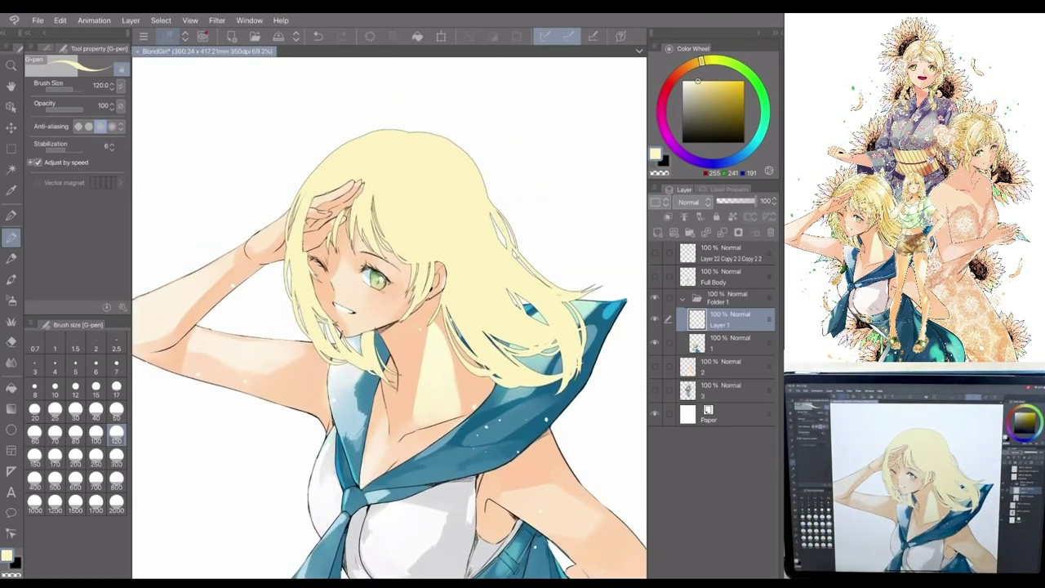
# - Add a new layer above the hair layer and give it a black border effect with an edge thickness of 1.0
pyautogui.click(658, 232)
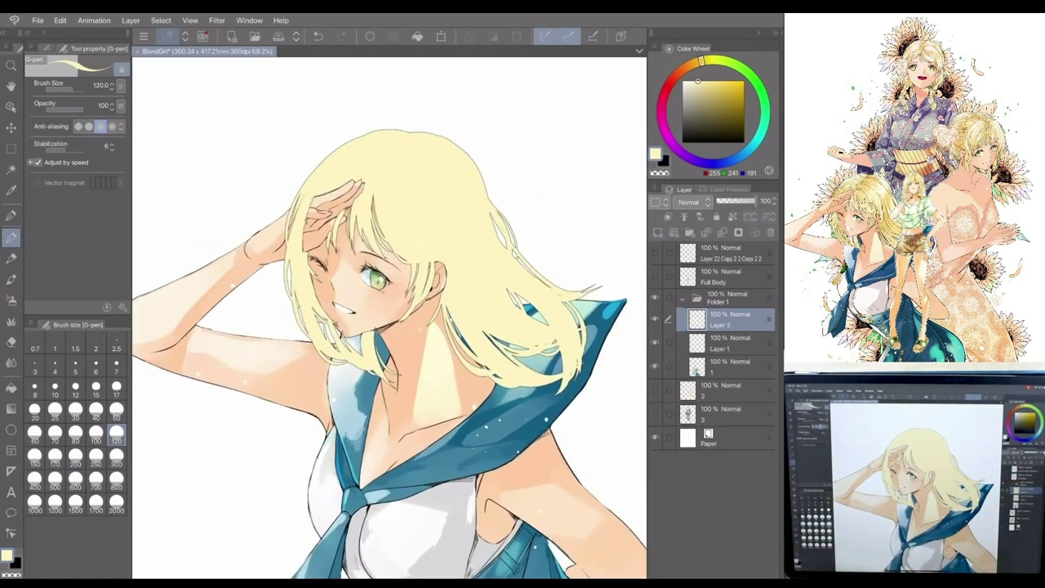
pyautogui.click(729, 190)
pyautogui.click(733, 211)
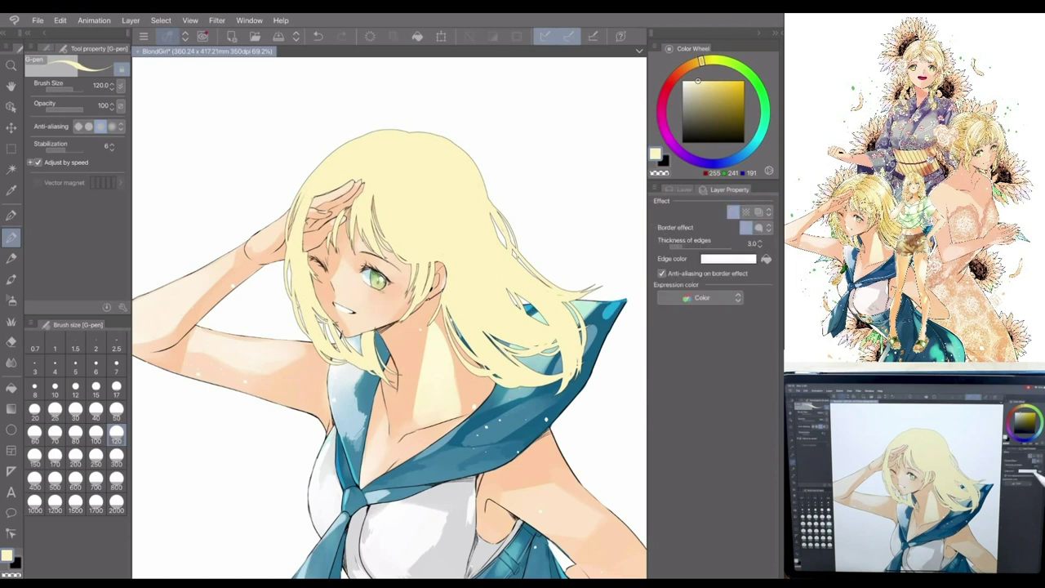
pyautogui.click(726, 259)
pyautogui.click(514, 474)
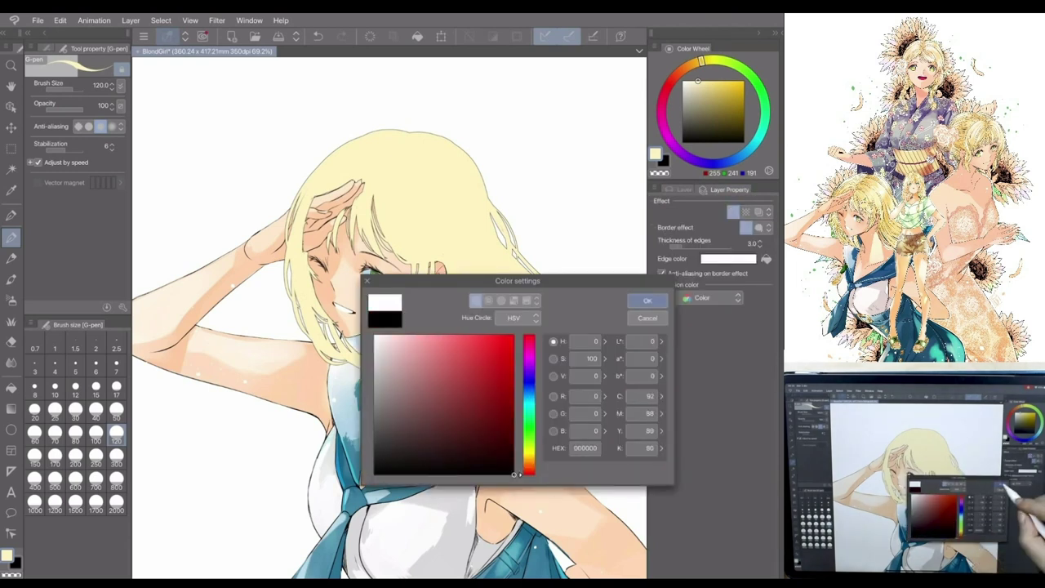
pyautogui.press('Return')
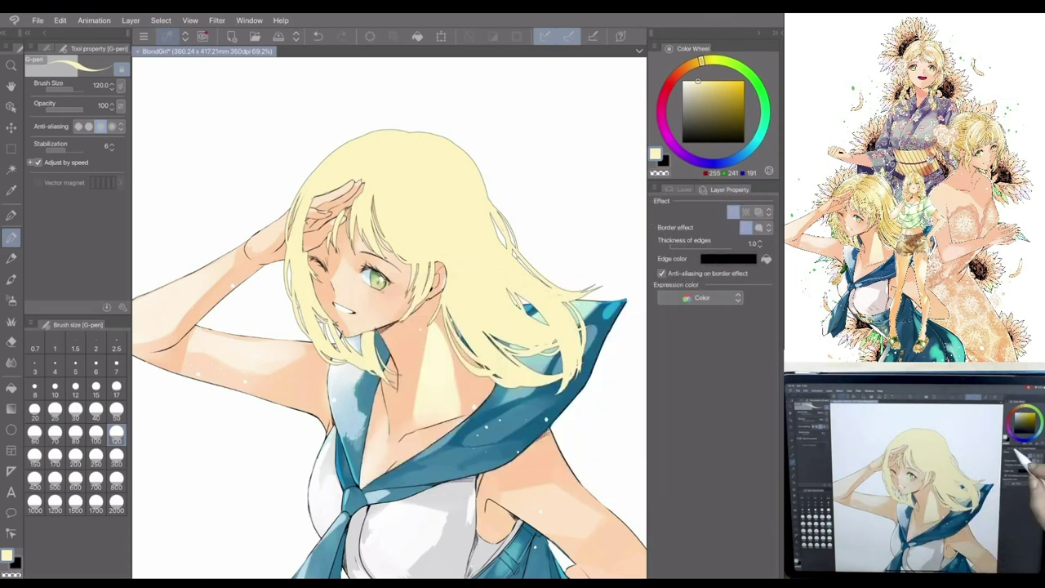
# - Paint the first overlapping strands on the new layer, curving from the parting at the fingertips over the fringe toward the ear
pyautogui.click(684, 190)
pyautogui.moveTo(376, 280); pyautogui.dragTo(364, 333)
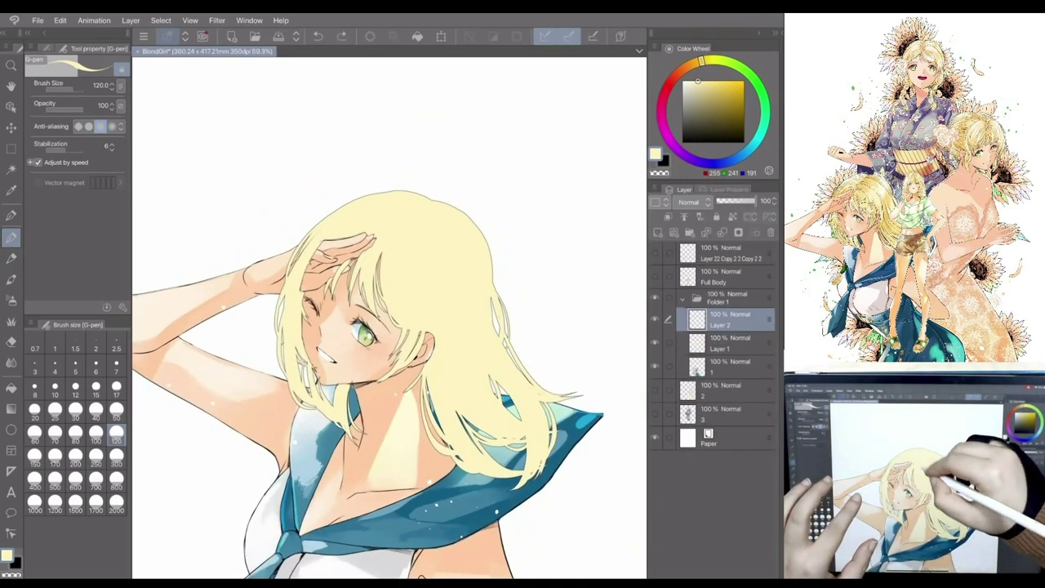
pyautogui.hotkey('ctrl', 'z')
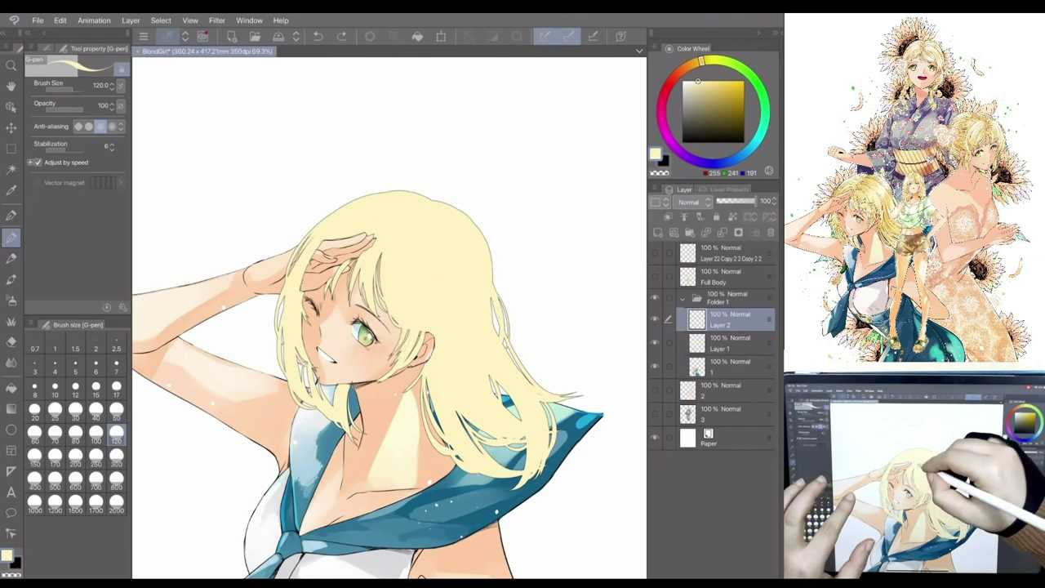
pyautogui.hotkey('ctrl', 'y')
pyautogui.hotkey('ctrl', 'z')
pyautogui.hotkey('ctrl', 'y')
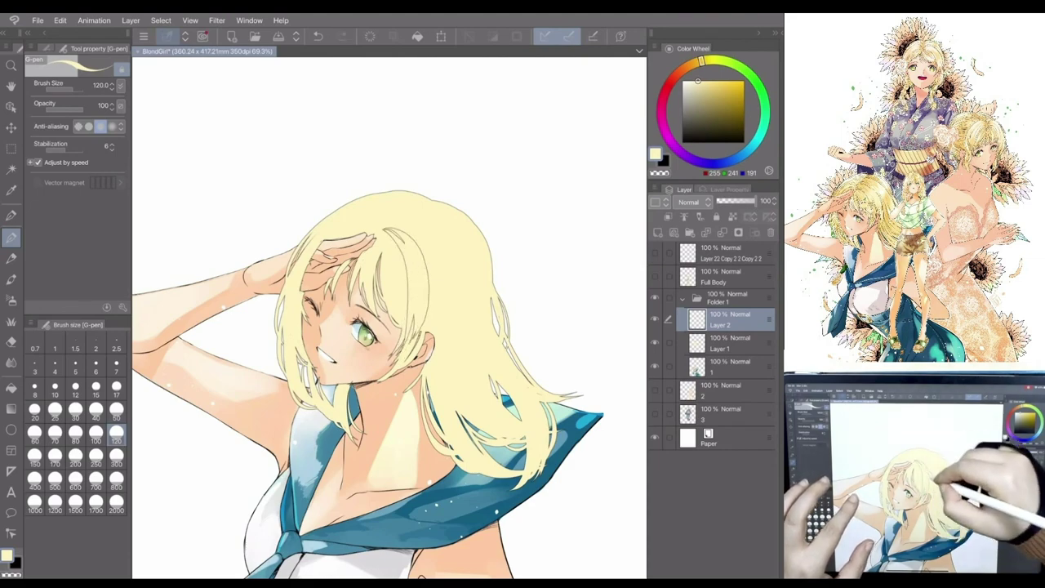
pyautogui.hotkey('ctrl', 'z')
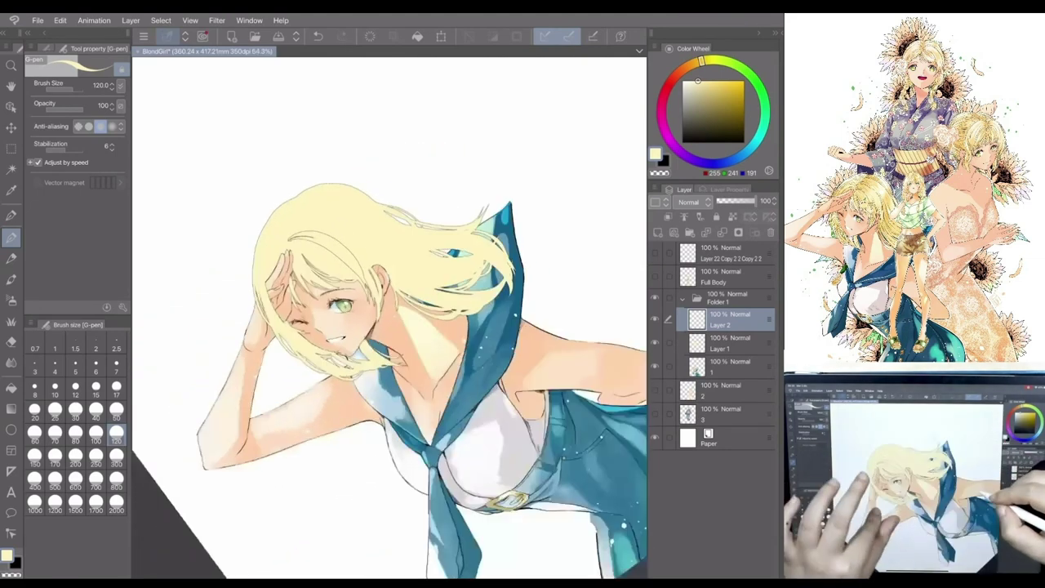
# - Shape the outlined strands around the parting and along the side of the head down past the ear, retrying individual strokes
pyautogui.hotkey('ctrl', 'z')
pyautogui.hotkey('ctrl', 'y')
pyautogui.hotkey('ctrl', 'y')
pyautogui.hotkey('ctrl', 'z')
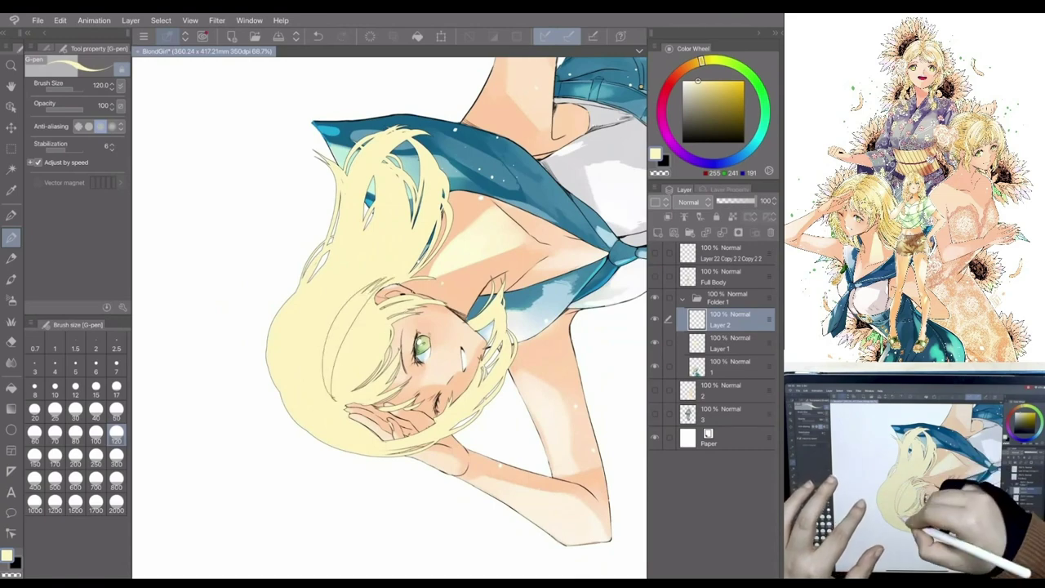
pyautogui.hotkey('ctrl', 'y')
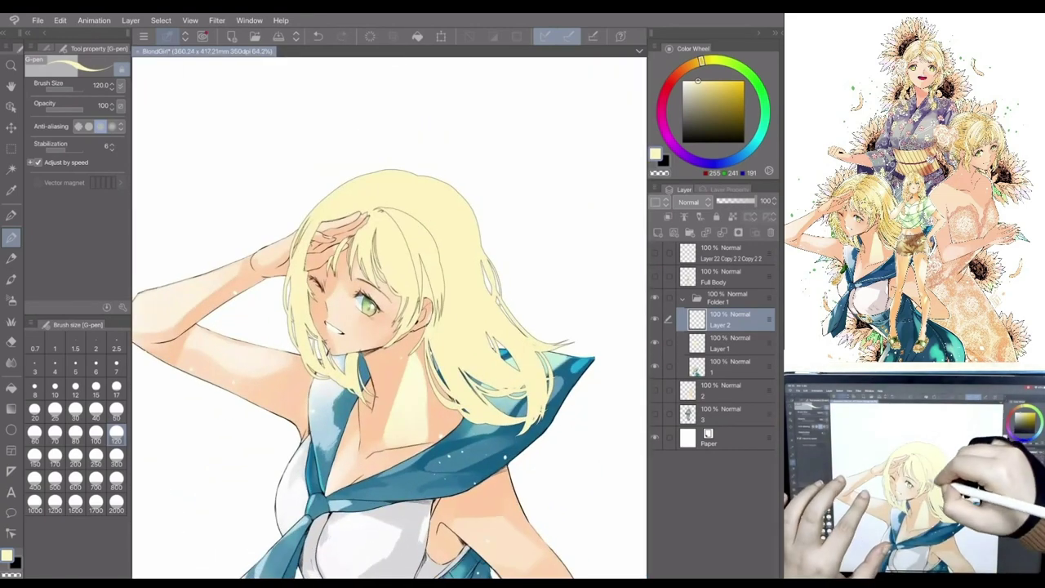
pyautogui.hotkey('ctrl', 'z')
pyautogui.hotkey('ctrl', 'y')
pyautogui.hotkey('ctrl', 'z')
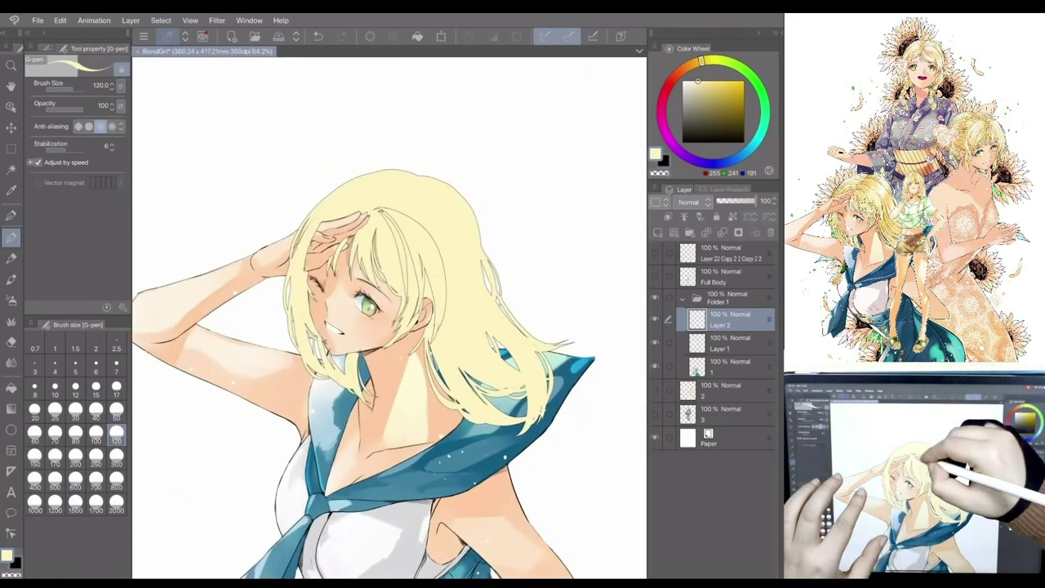
pyautogui.hotkey('ctrl', 'y')
pyautogui.hotkey('ctrl', 'z')
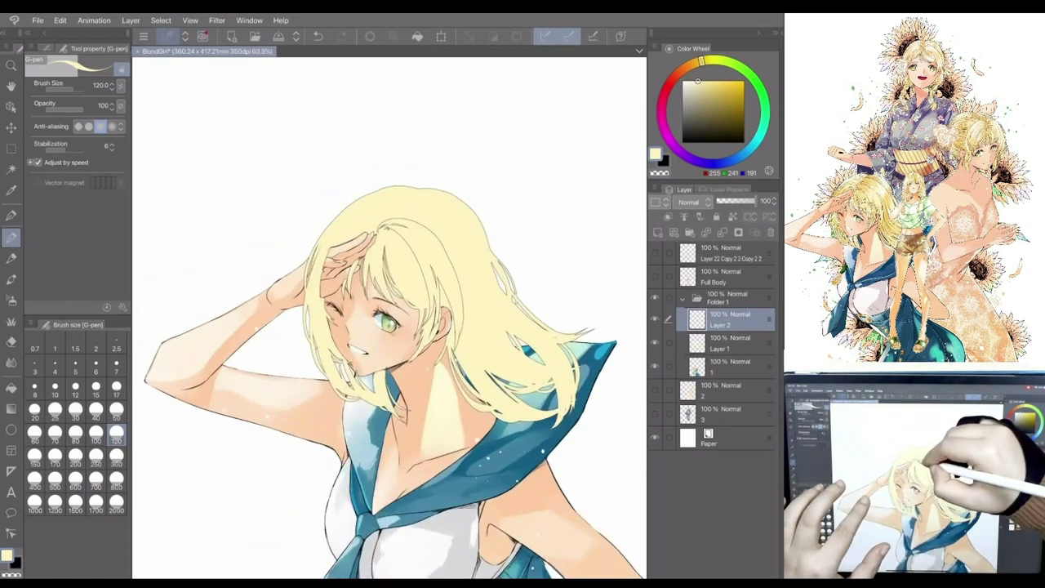
# - Paint outlined strands from the parting over the saluting fingers and down the far side of the face
pyautogui.scroll(3, 425, 327)
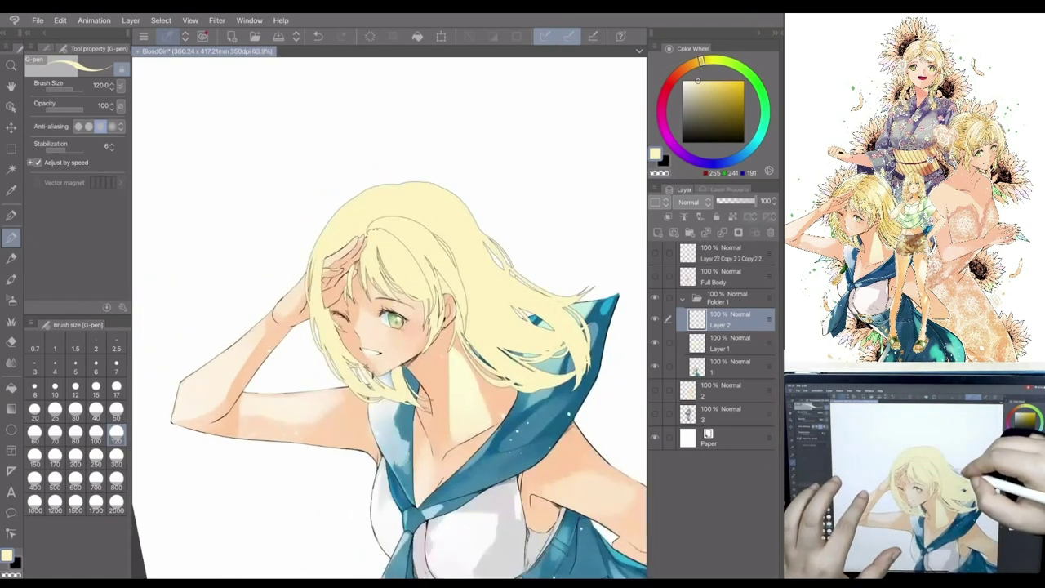
pyautogui.hotkey('ctrl', 'y')
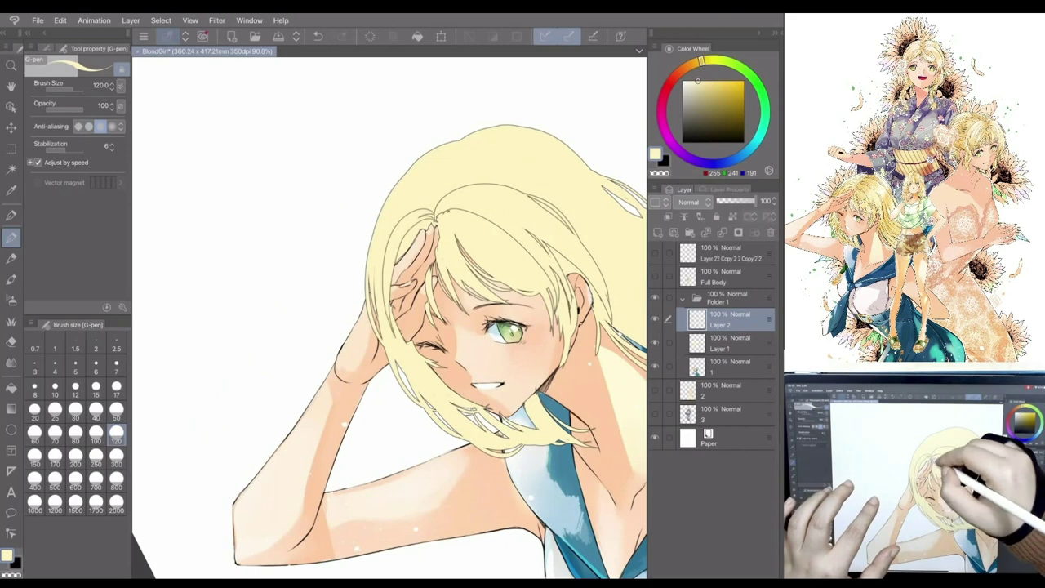
pyautogui.hotkey('ctrl', 'z')
pyautogui.scroll(-2, 390, 318)
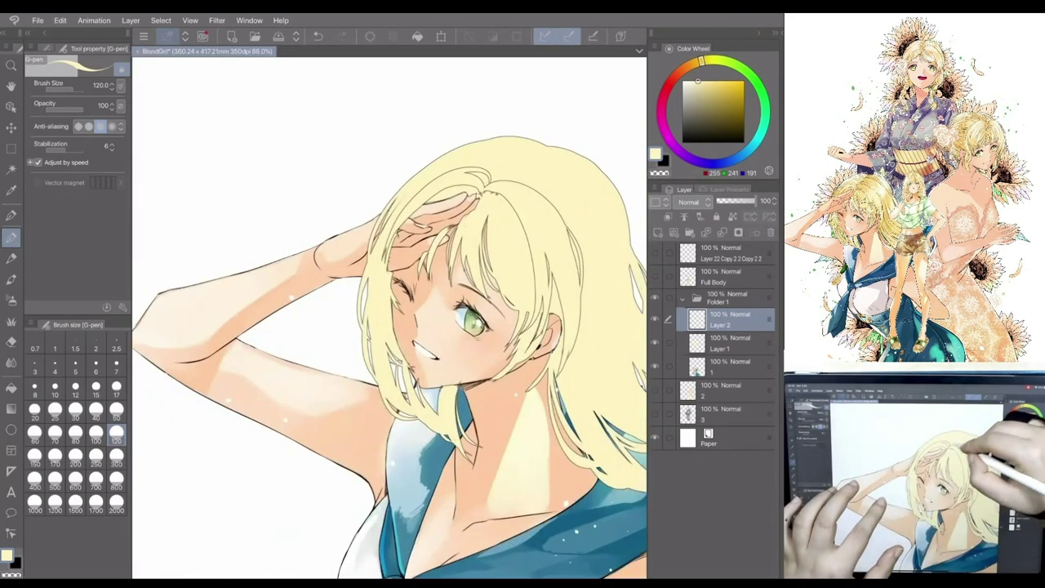
pyautogui.hotkey('ctrl', 'y')
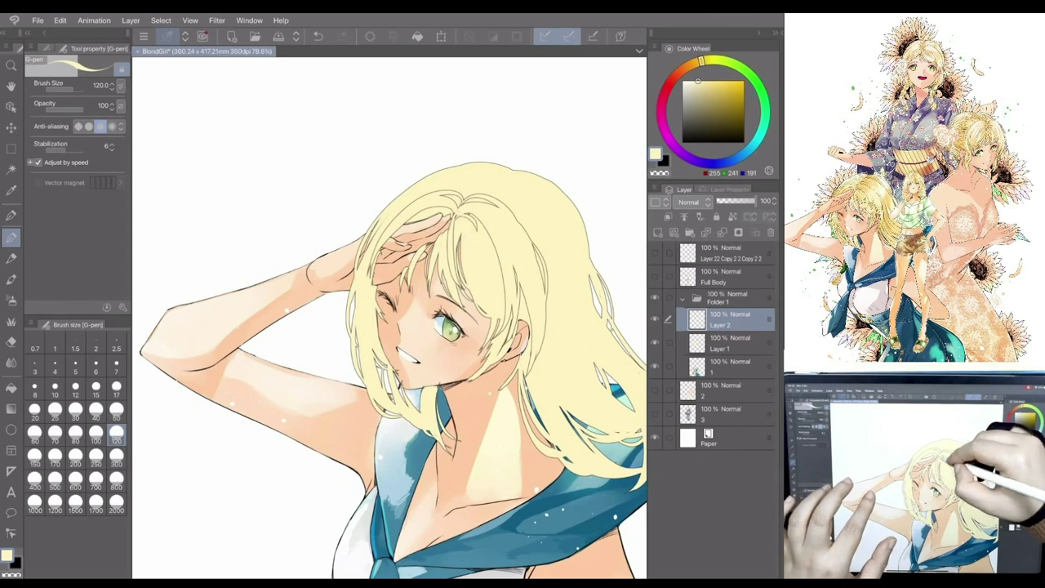
# - Paint fine overlapping strands inside the fringe above the open eye and beside the temple
pyautogui.scroll(-1, 390, 318)
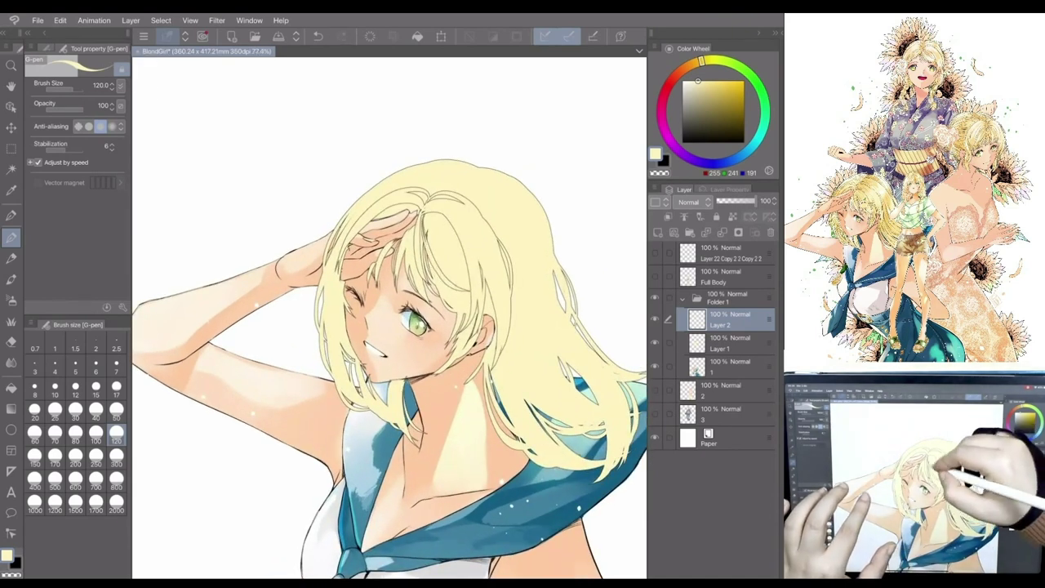
pyautogui.hotkey('ctrl', 'z')
pyautogui.hotkey('ctrl', 'y')
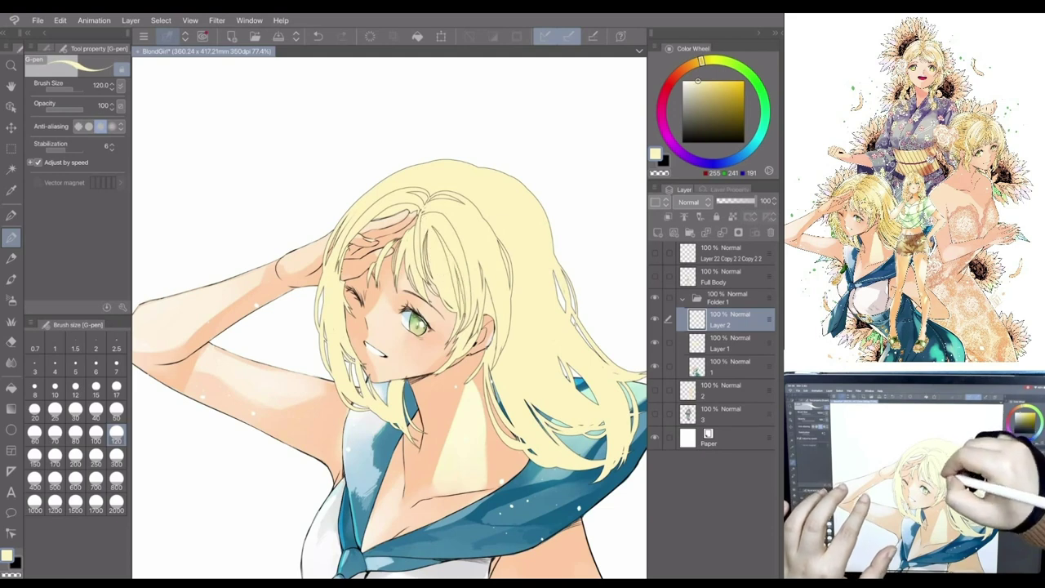
pyautogui.hotkey('ctrl', 'z')
pyautogui.hotkey('ctrl', 'y')
# - Paint outlined strands from the parting over the crown and down the back of the head
pyautogui.hotkey('ctrl', 'y')
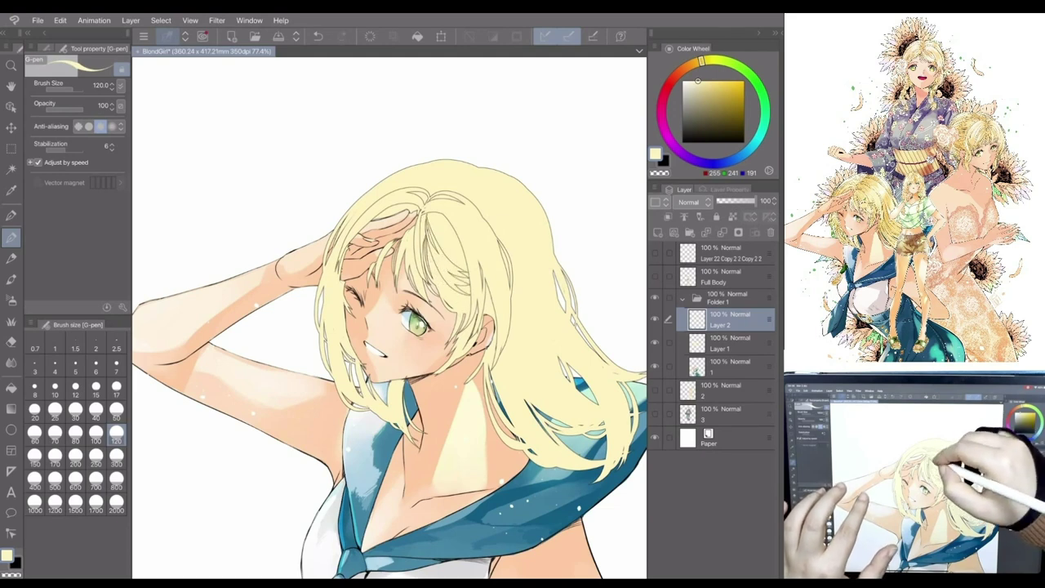
pyautogui.scroll(-1, 389, 318)
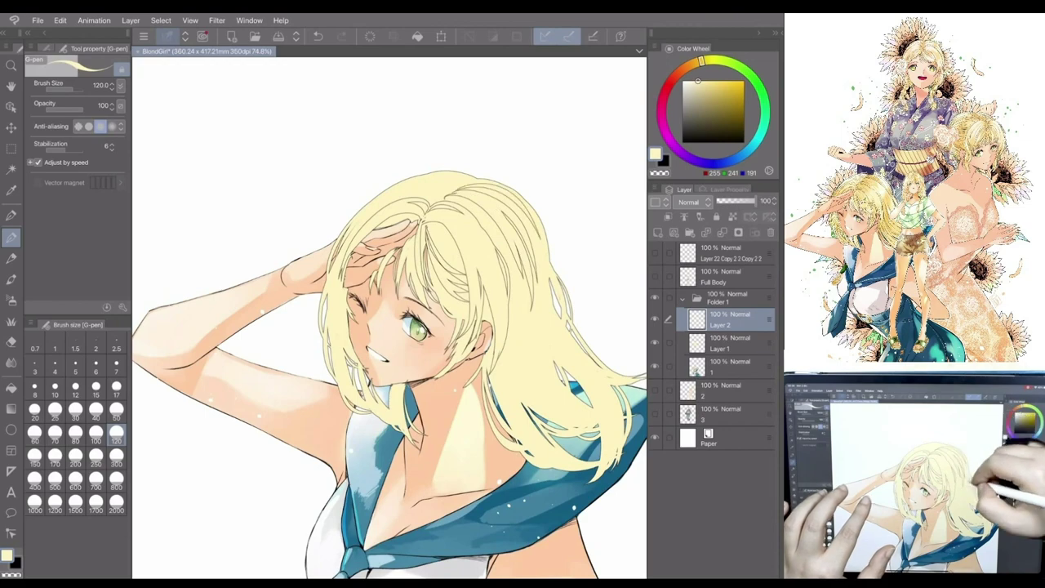
pyautogui.scroll(1, 389, 318)
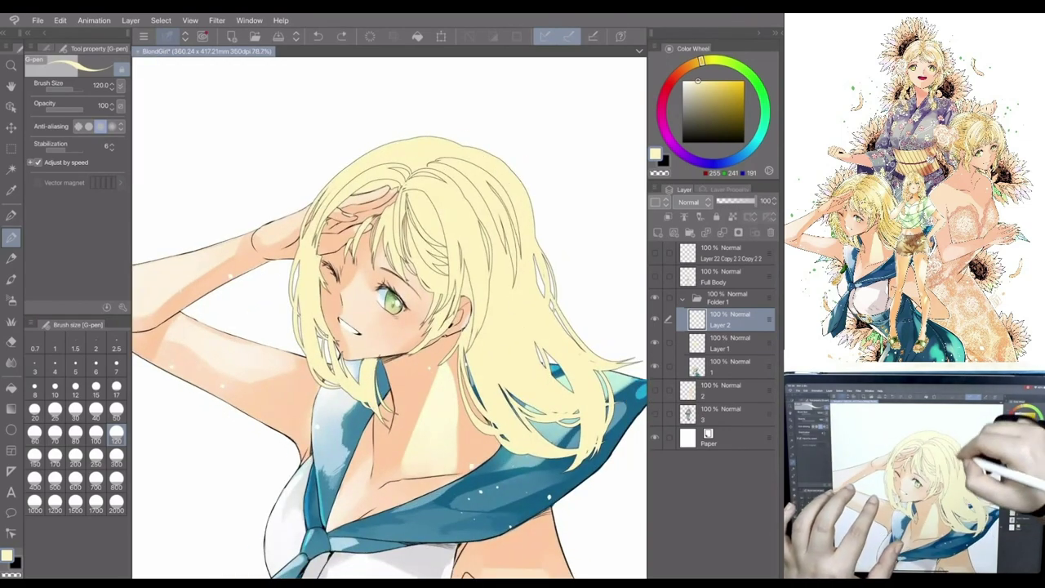
pyautogui.moveTo(490, 245)
pyautogui.mouseDown()
pyautogui.moveTo(457, 343)
pyautogui.moveTo(391, 457)
pyautogui.mouseUp()
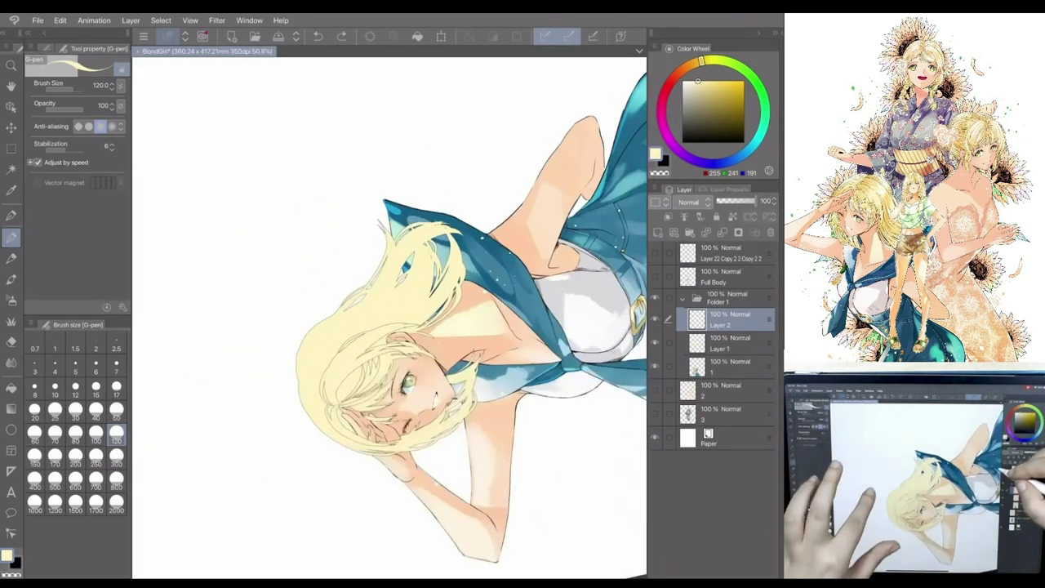
# - Paint fine outlined strands along the long back hair down to its tips over the blue collar
pyautogui.scroll(2, 389, 319)
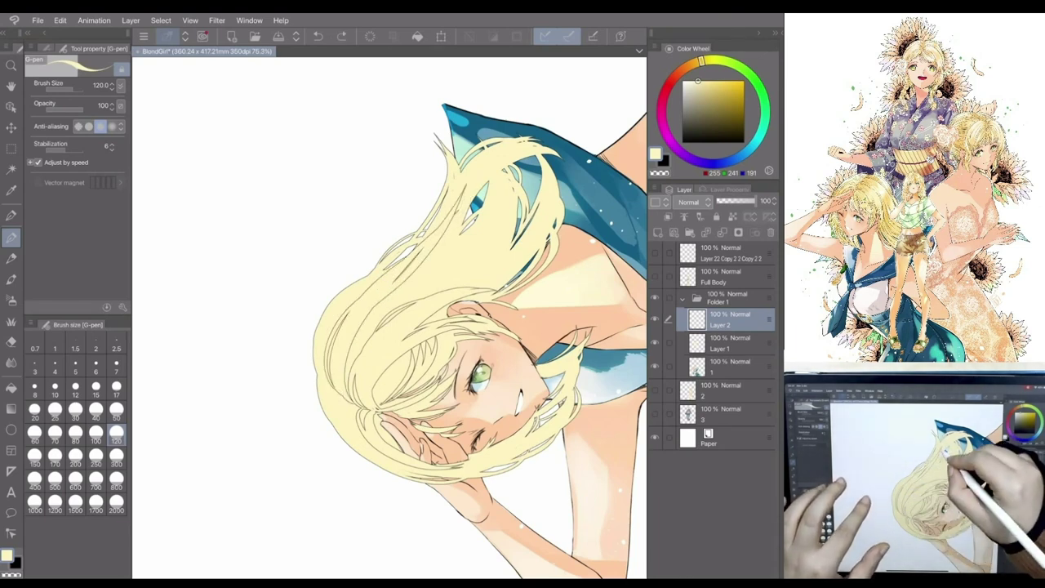
pyautogui.hotkey('ctrl', '0')
pyautogui.scroll(1, 389, 318)
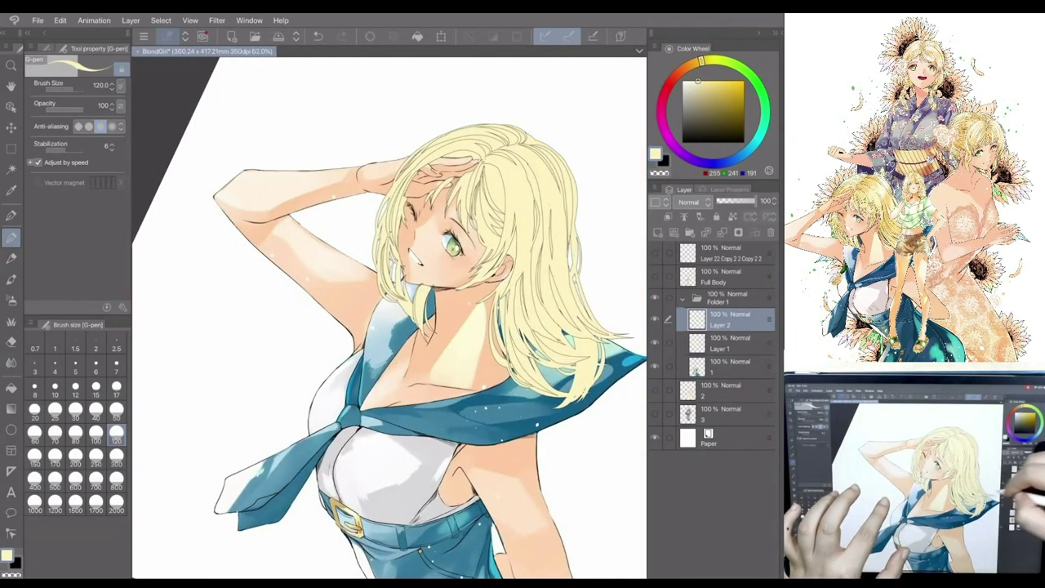
pyautogui.hotkey('ctrl', '0')
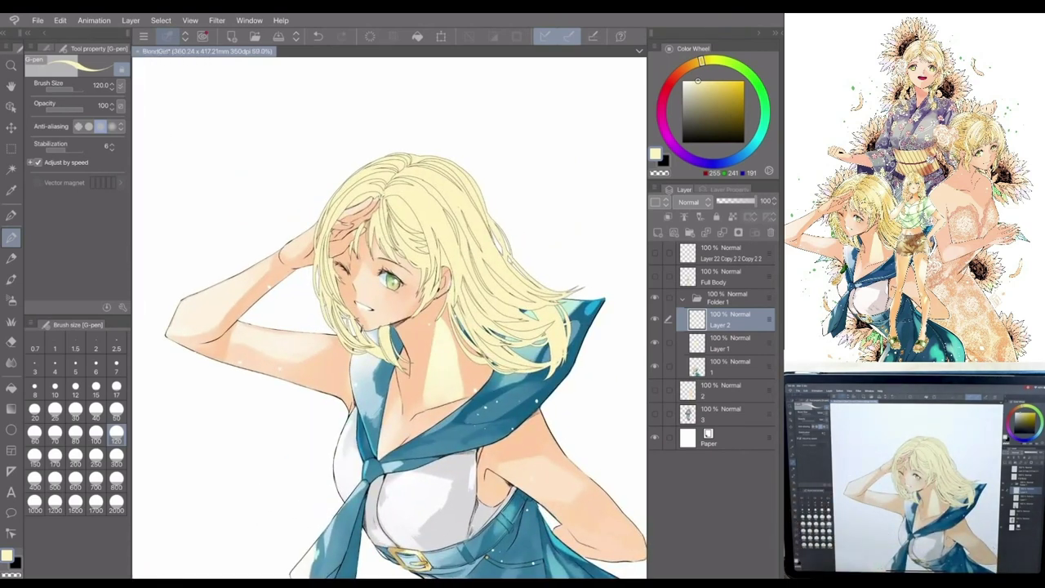
# - Add a new layer at the bottom of Folder 1, beneath the character layer, and choose a light green drawing colour
pyautogui.click(659, 233)
pyautogui.moveTo(730, 320); pyautogui.dragTo(730, 390)
pyautogui.moveTo(702, 60)
pyautogui.mouseDown()
pyautogui.moveTo(729, 62)
pyautogui.moveTo(710, 86)
pyautogui.mouseUp()
# - Give the new bottom layer a border effect with near-black edges 1.0 thick
pyautogui.click(729, 189)
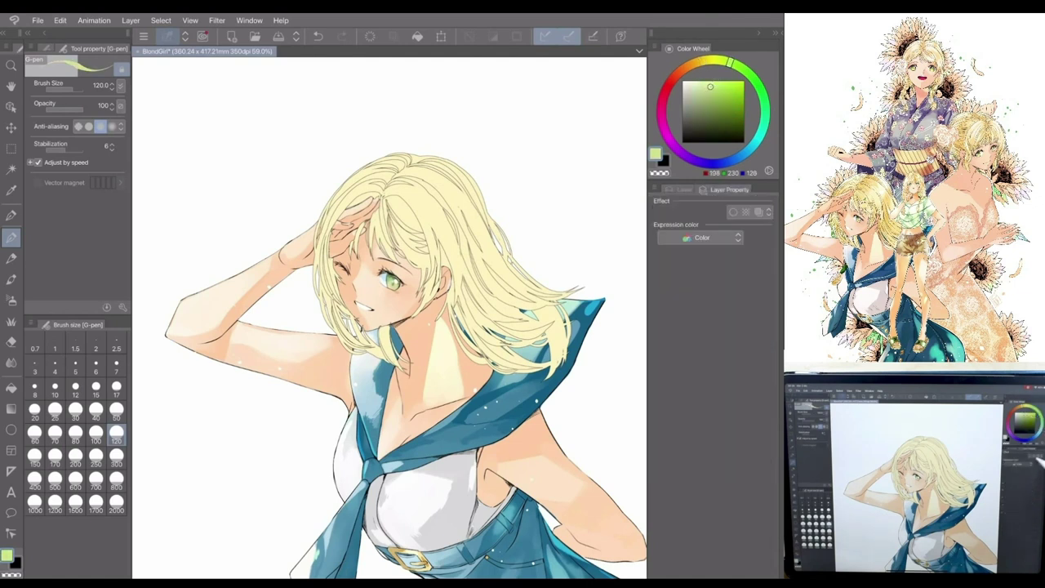
pyautogui.click(732, 211)
pyautogui.click(729, 258)
pyautogui.moveTo(490, 458); pyautogui.dragTo(514, 473)
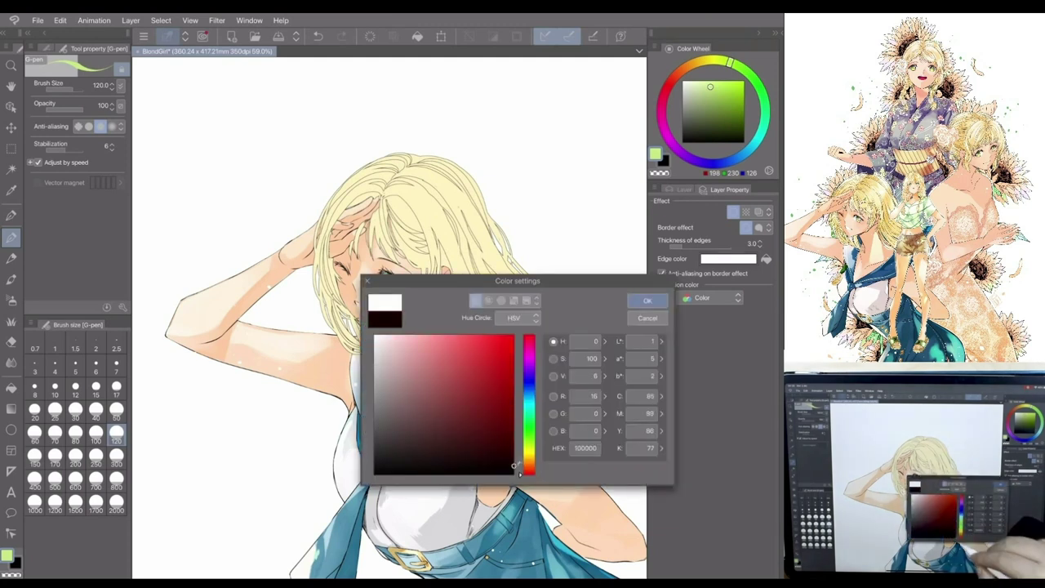
pyautogui.click(648, 300)
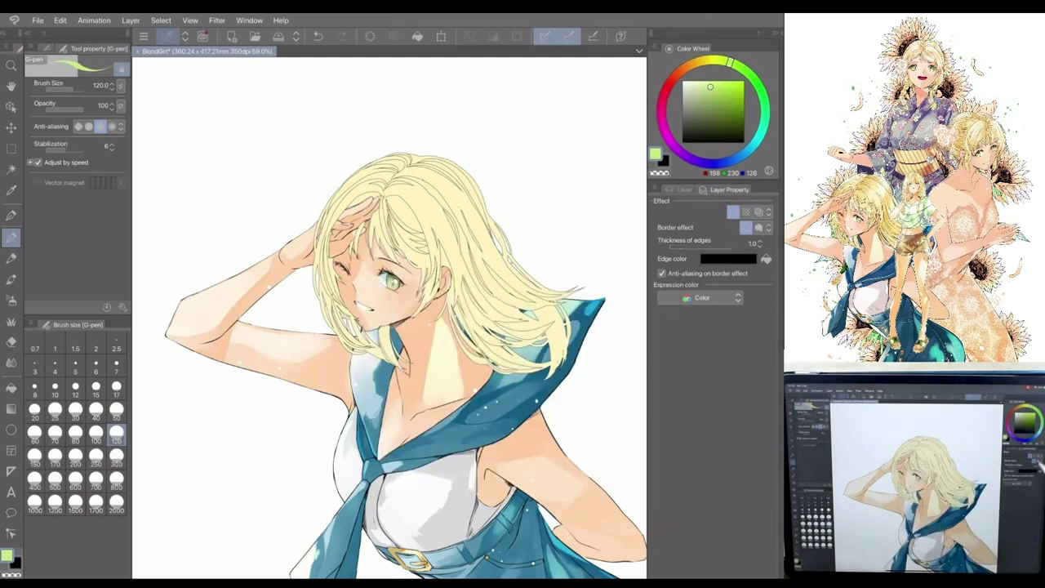
# - Adjust the green and paint the first strand behind the hair beside the chin, redoing the initial stroke in a brighter green
pyautogui.moveTo(710, 86); pyautogui.dragTo(718, 88)
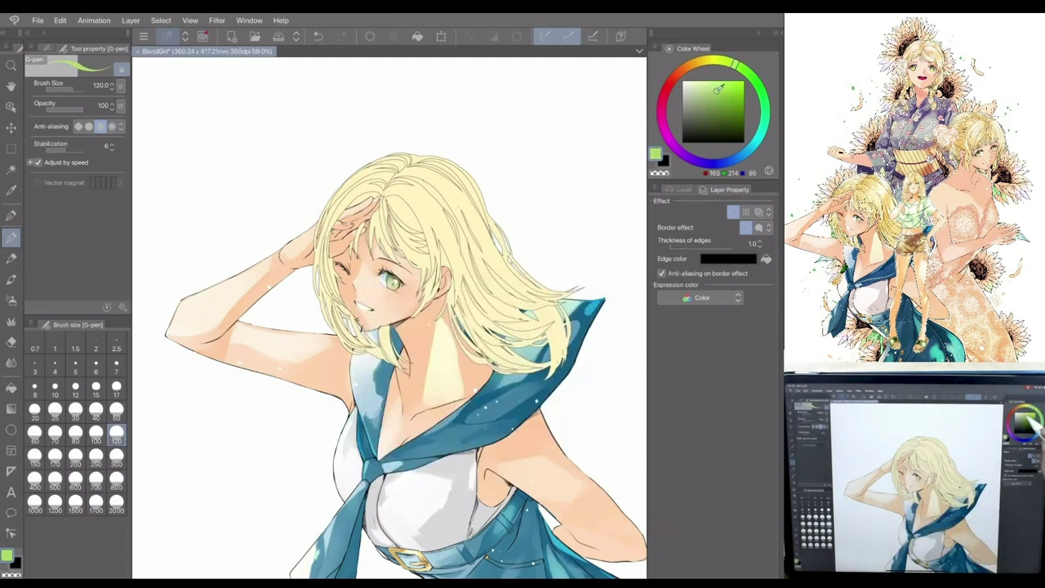
pyautogui.press('F7')
pyautogui.scroll(3, 298, 233)
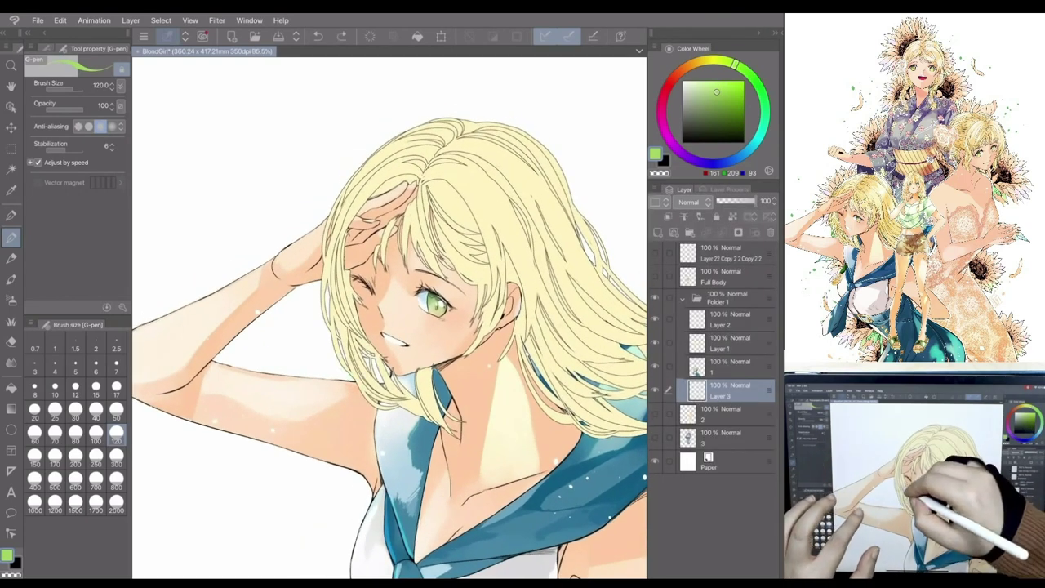
pyautogui.moveTo(350, 362); pyautogui.dragTo(341, 379)
pyautogui.click(716, 88)
pyautogui.hotkey('ctrl', 'z')
pyautogui.moveTo(350, 332); pyautogui.dragTo(335, 379)
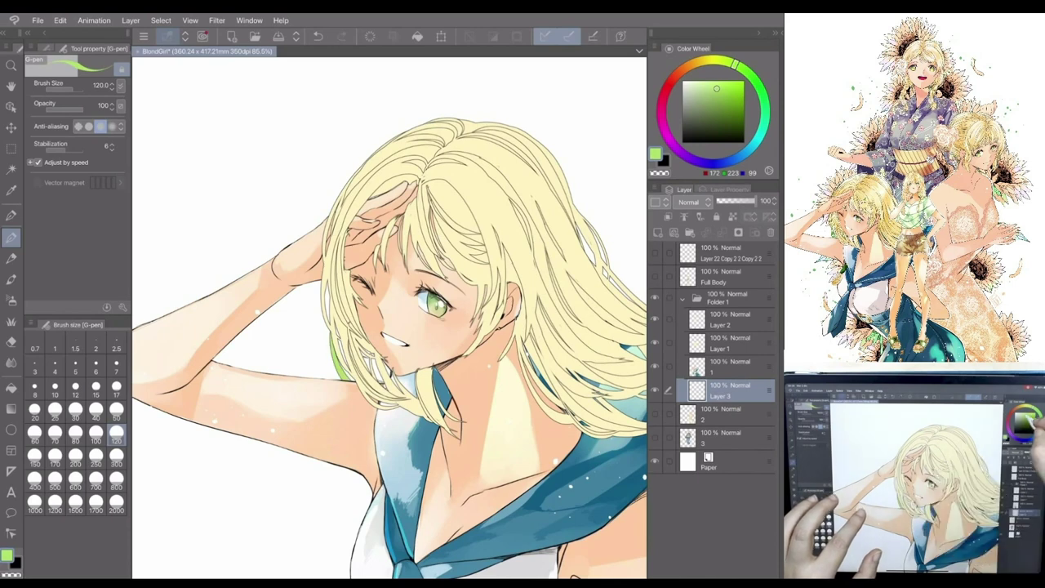
# - Paint thin light green strands behind the hair on the far side of the face and along the back of the head
pyautogui.scroll(-2, 389, 327)
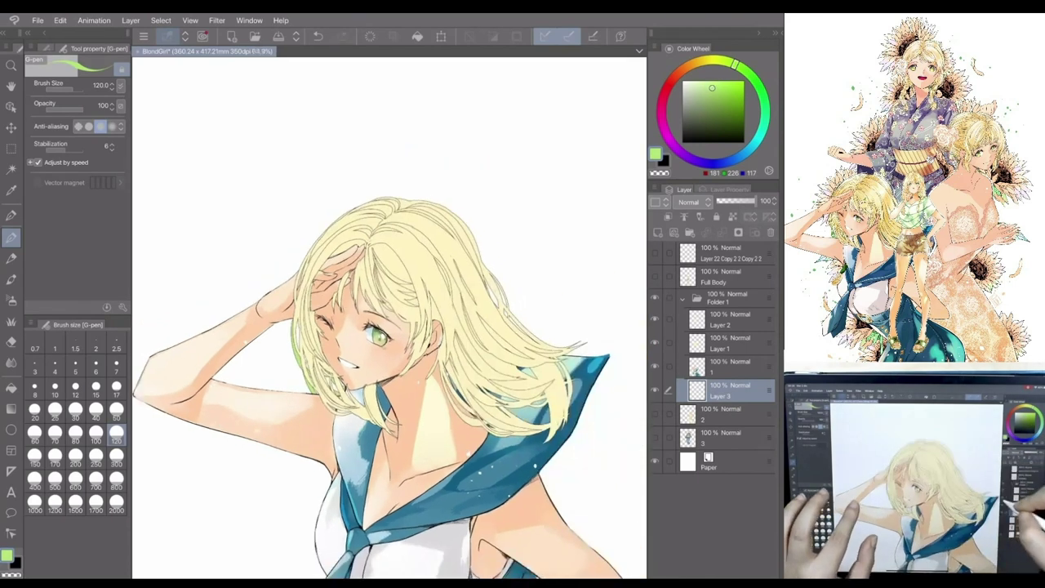
pyautogui.scroll(-2, 390, 327)
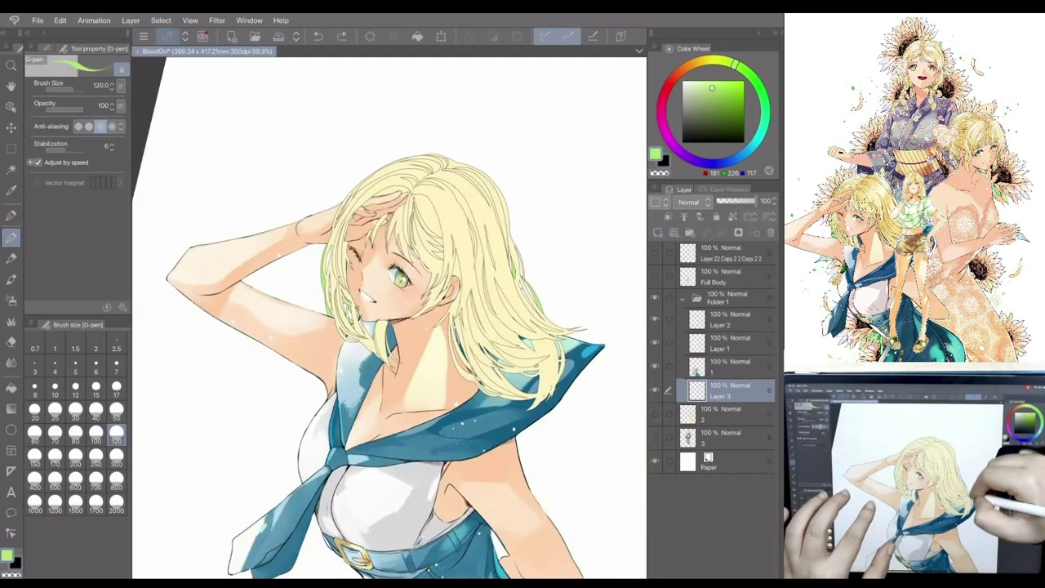
pyautogui.scroll(2, 390, 326)
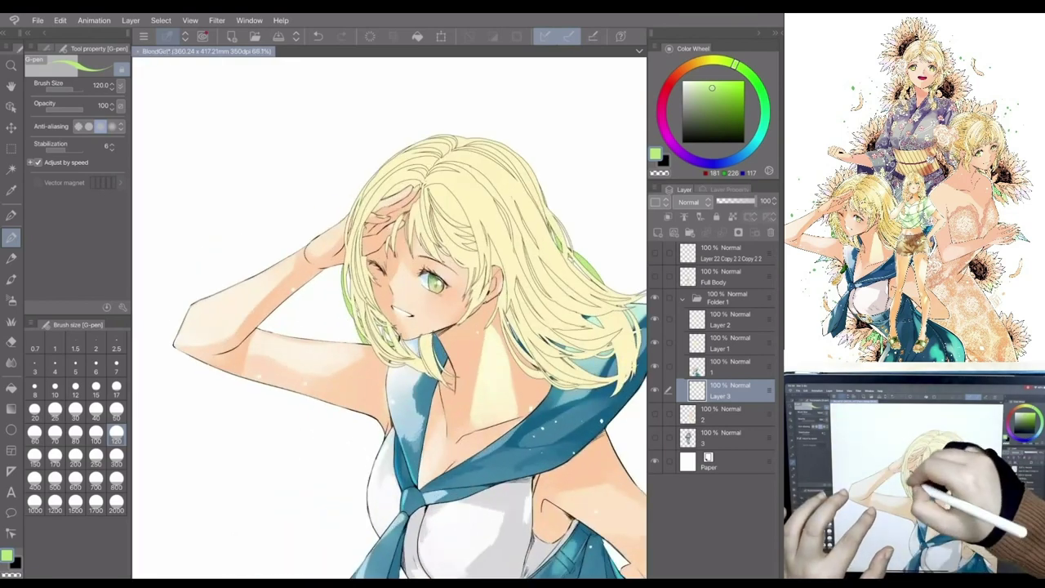
pyautogui.scroll(-1, 390, 326)
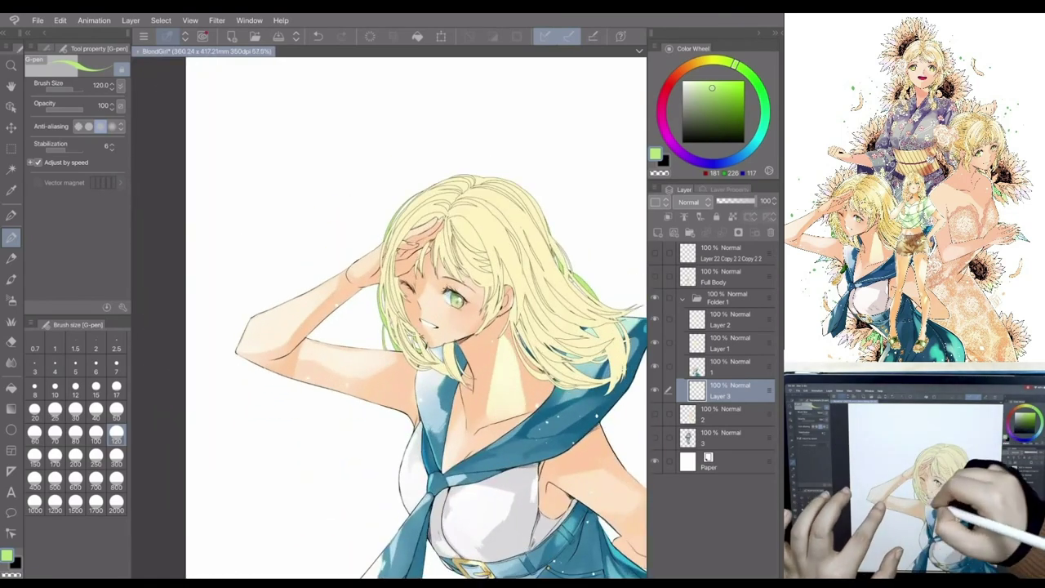
pyautogui.scroll(-2, 389, 327)
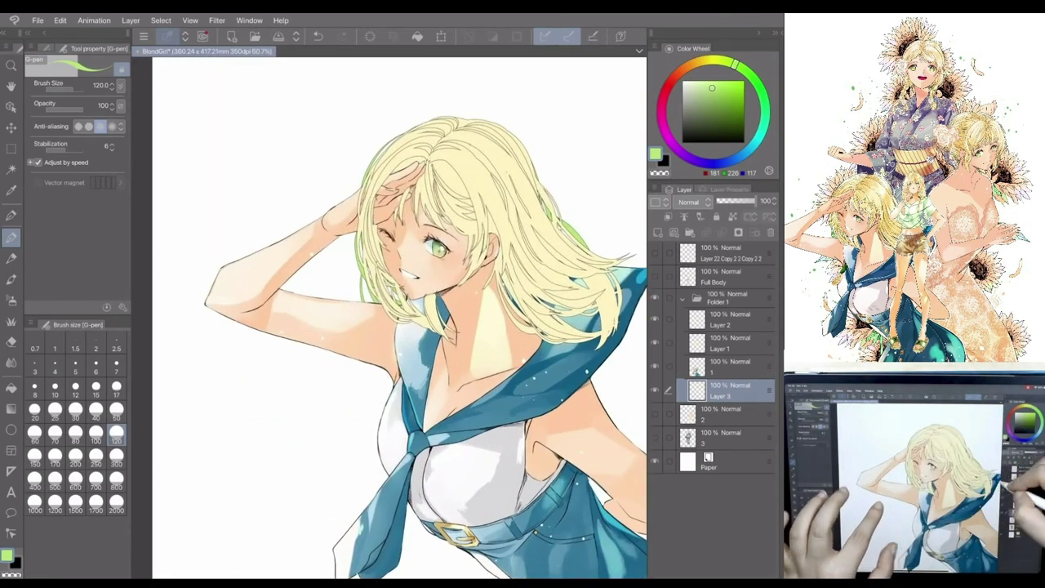
pyautogui.scroll(-1, 389, 327)
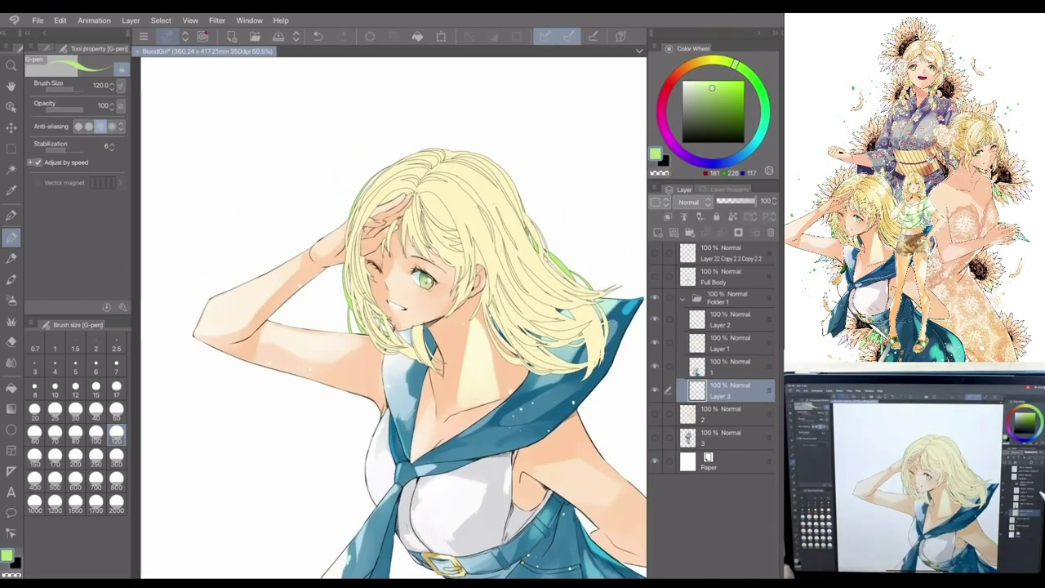
# - Add a new layer directly above Layer 2 in Folder 1
pyautogui.click(731, 320)
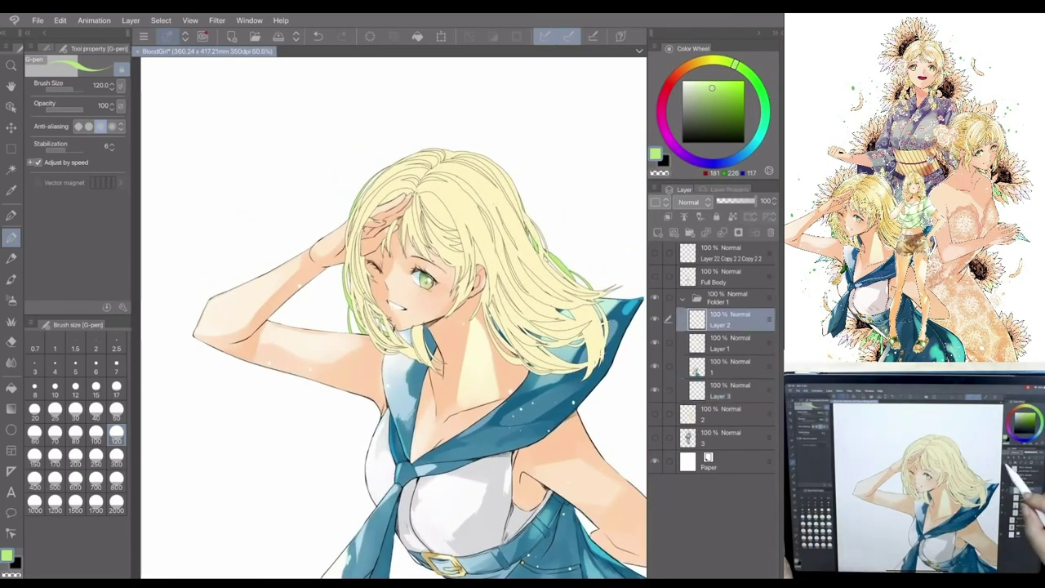
pyautogui.click(658, 232)
pyautogui.press('e')
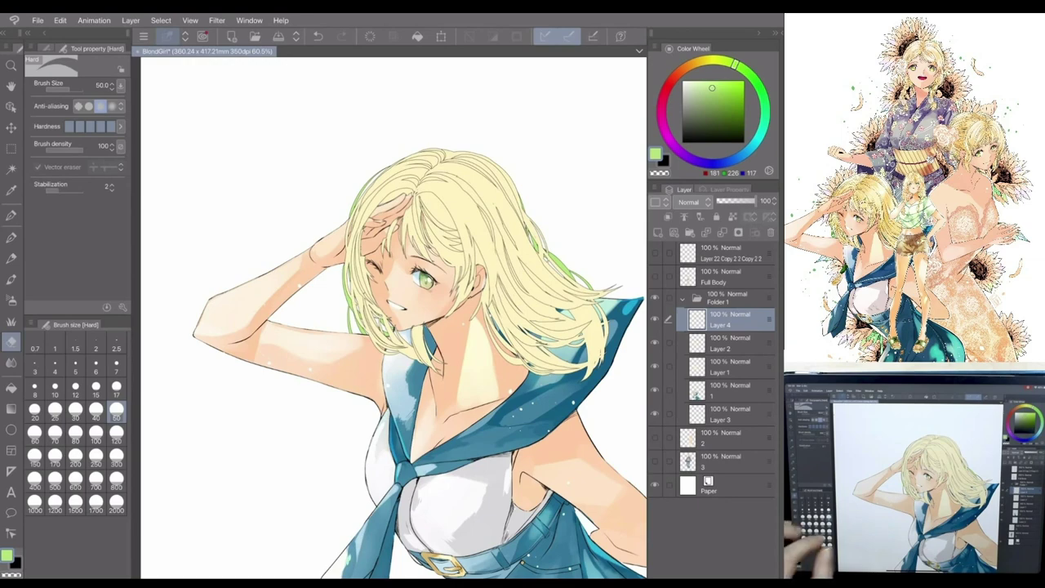
pyautogui.scroll(3, 389, 317)
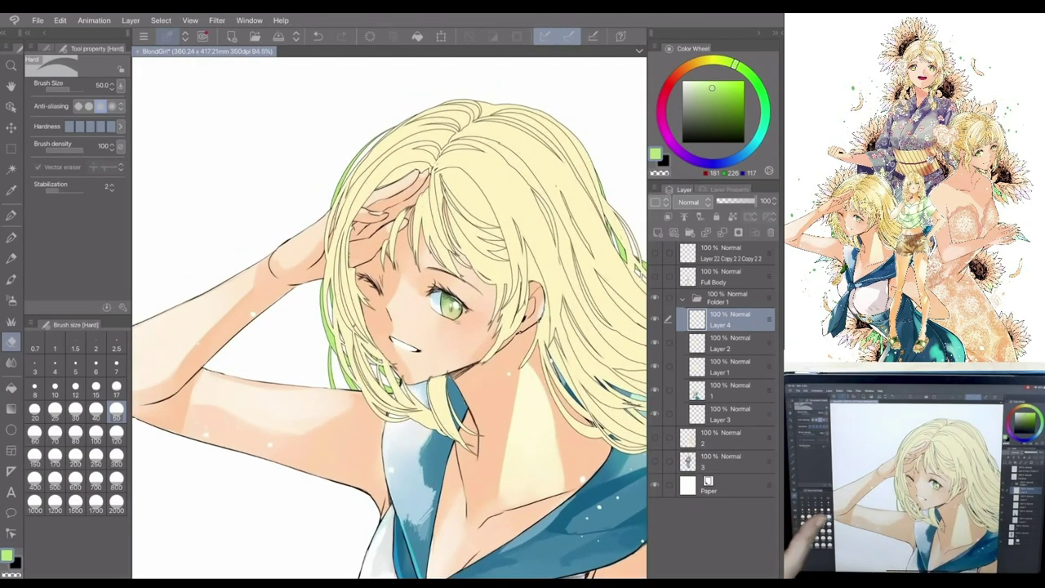
# - Sample the blonde hair colour and touch up the strands around the parting using the G-pen at size 17
pyautogui.press('p')
pyautogui.moveTo(390, 318); pyautogui.dragTo(348, 379)
pyautogui.scroll(2, 390, 318)
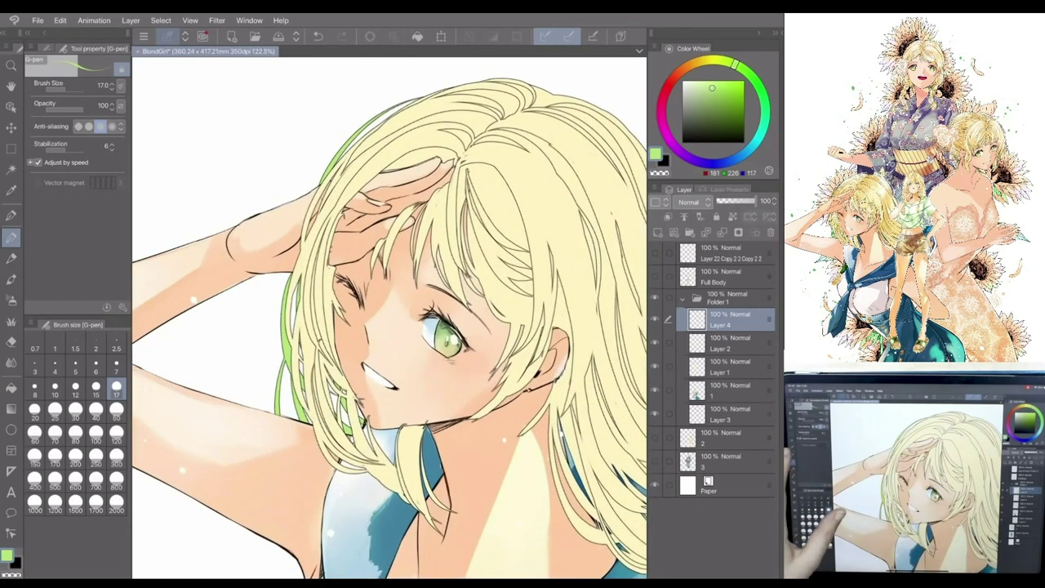
pyautogui.press('i')
pyautogui.click(498, 204)
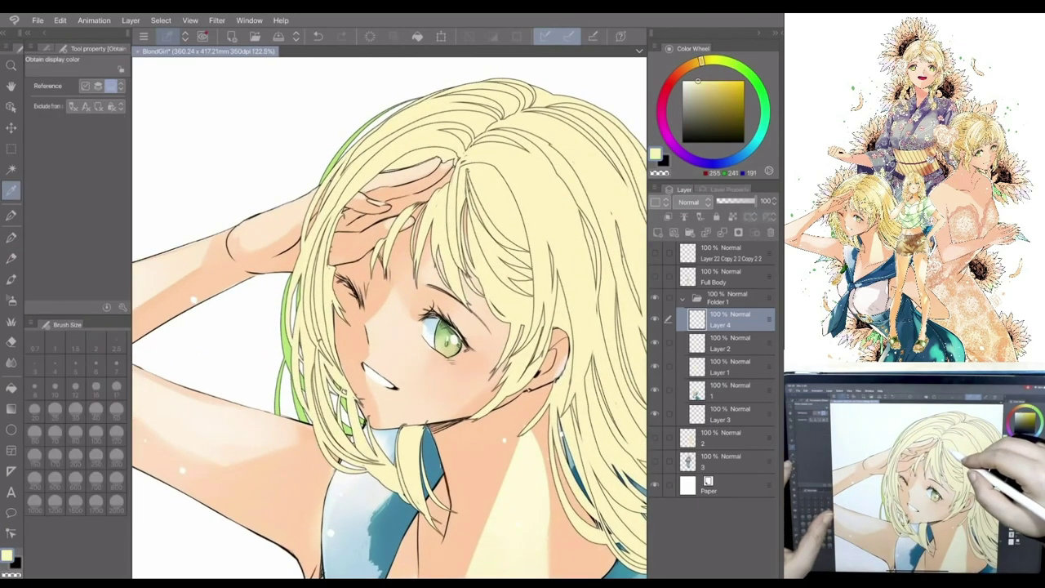
pyautogui.press('p')
pyautogui.moveTo(367, 327); pyautogui.dragTo(347, 377)
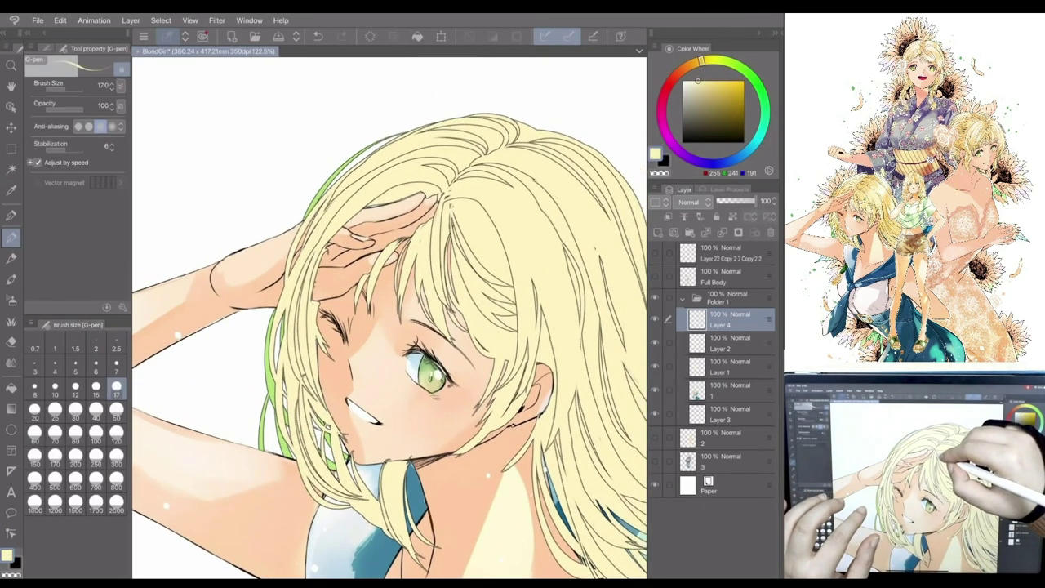
# - Draw fine black hair lines over the parting, crown and fringe on Layer 4 with the G-pen at size 17
pyautogui.click(116, 409)
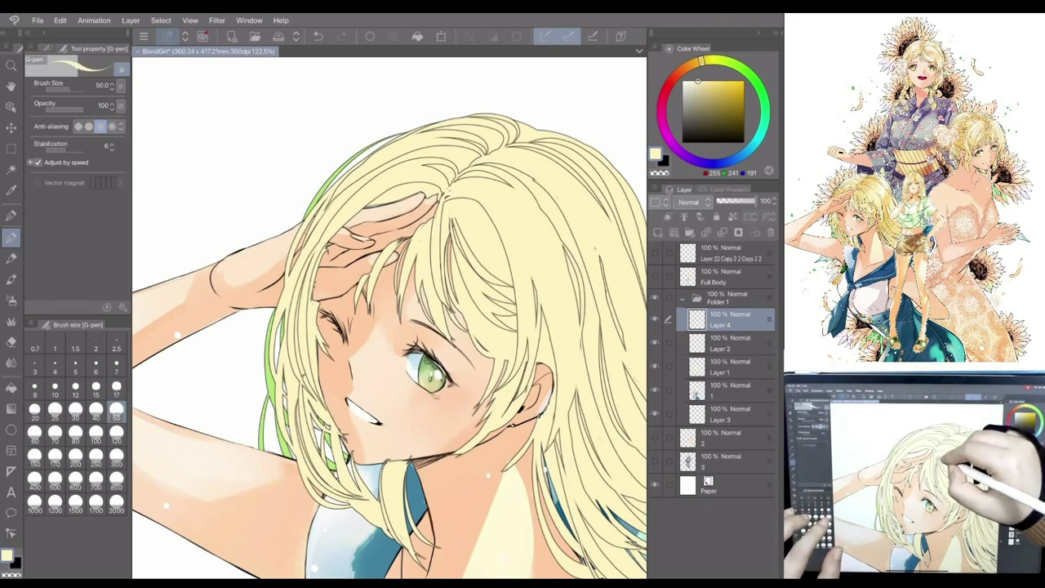
pyautogui.click(743, 143)
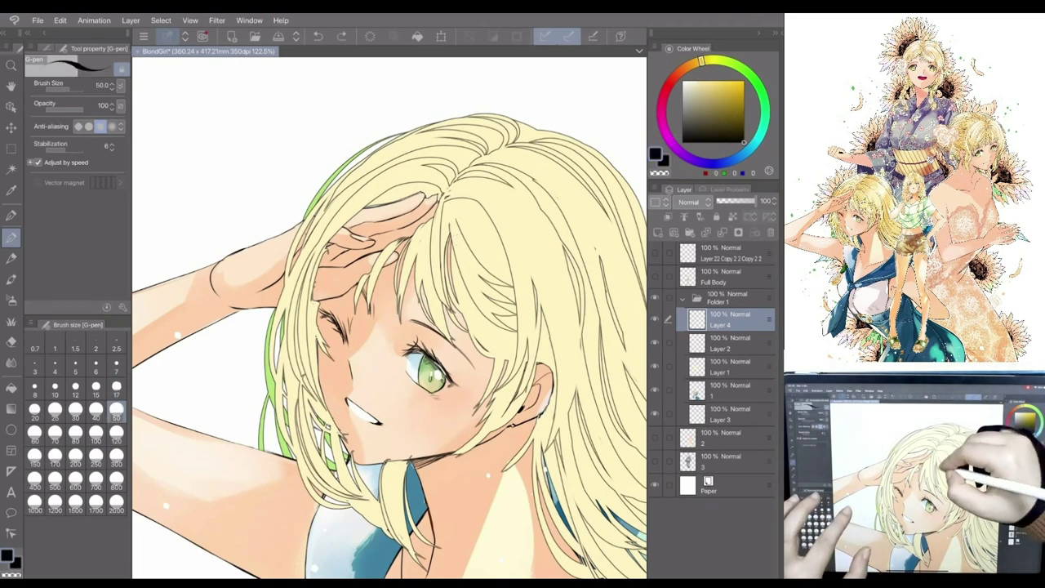
pyautogui.moveTo(392, 245); pyautogui.dragTo(310, 331)
pyautogui.keyDown('alt'); pyautogui.click(311, 334); pyautogui.keyUp('alt')
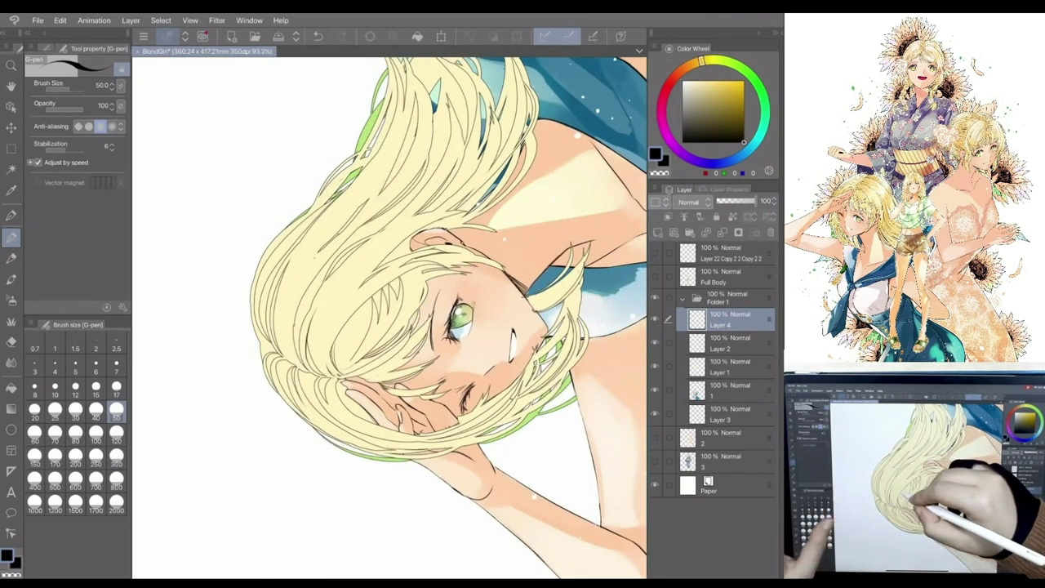
pyautogui.click(116, 386)
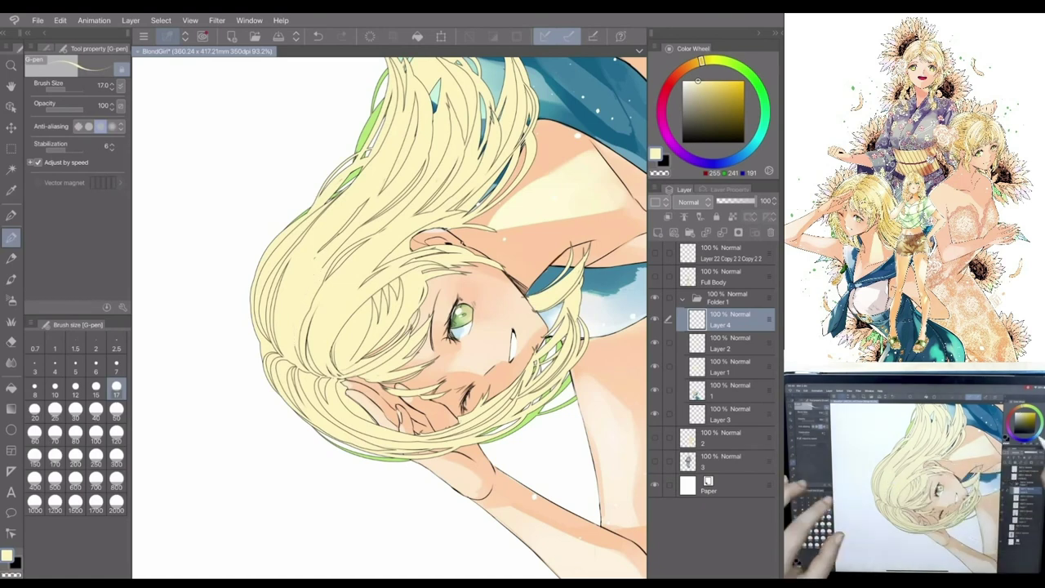
pyautogui.press('x')
pyautogui.scroll(2, 294, 335)
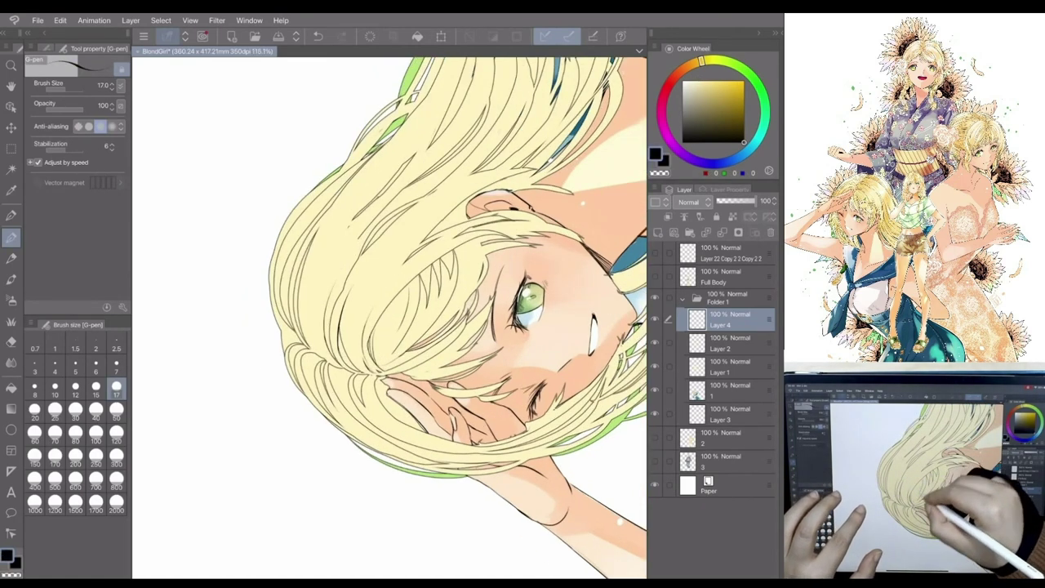
pyautogui.scroll(-1, 392, 326)
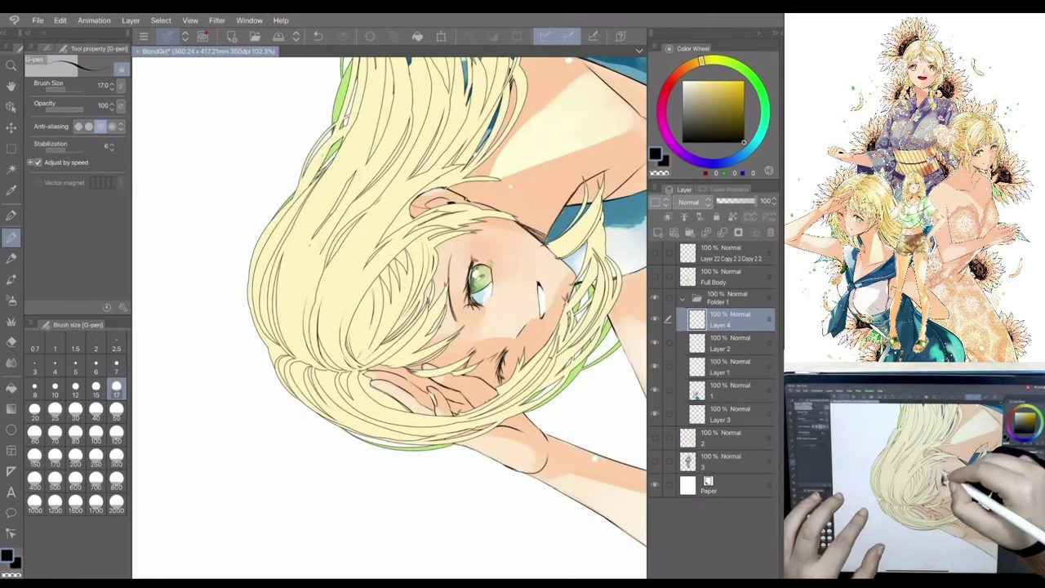
pyautogui.scroll(-2, 412, 282)
pyautogui.scroll(2, 207, 476)
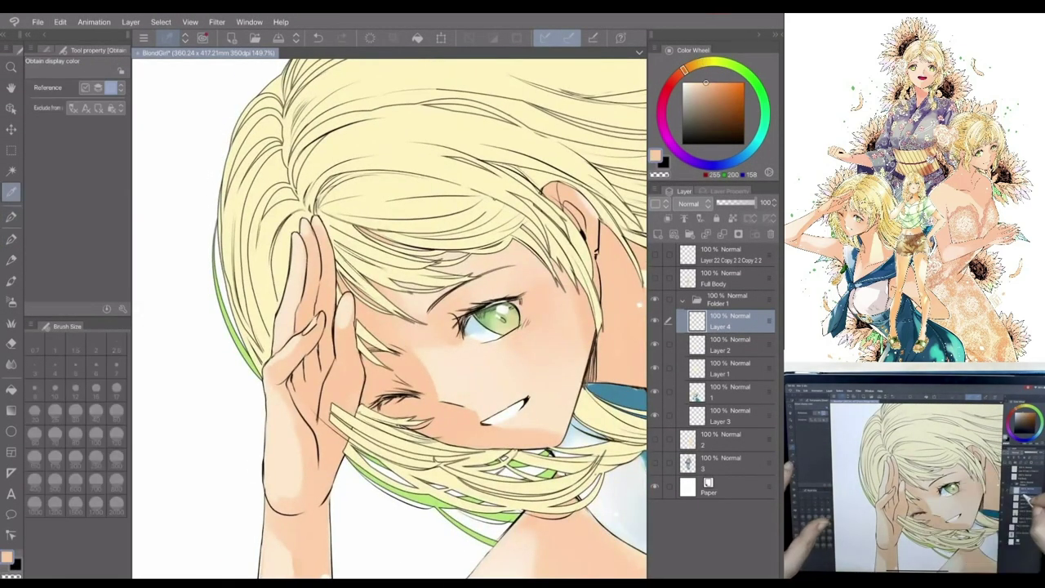
# - Erase the strand ends on Layer 2 that overlap the edge of the saluting hand near the wrist
pyautogui.click(719, 368)
pyautogui.click(719, 344)
pyautogui.moveTo(330, 403); pyautogui.dragTo(353, 436)
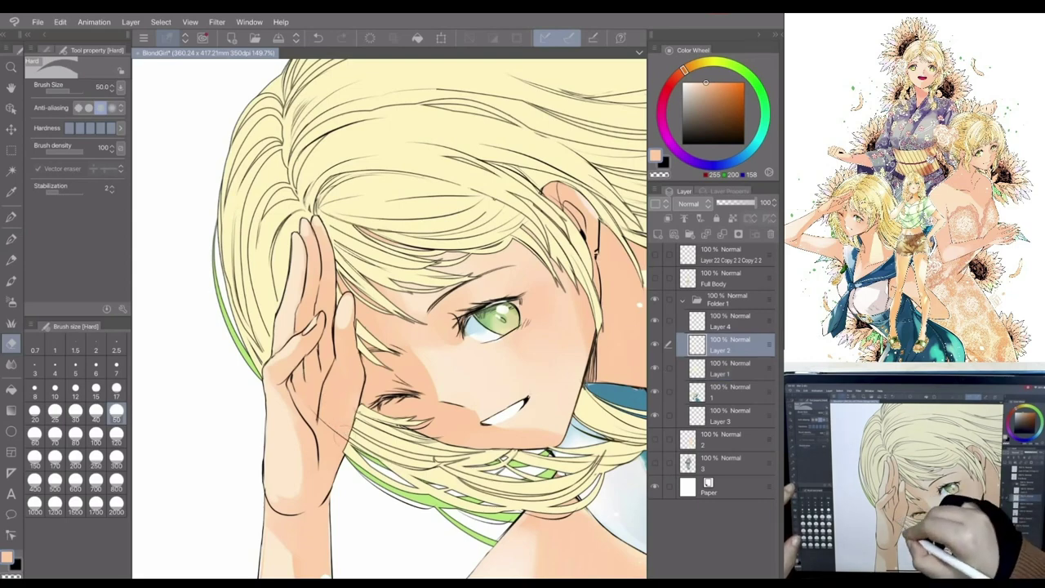
# - Refine the strands around the saluting hand and face on Layer 4 in blonde with the G-pen at size 17
pyautogui.click(719, 321)
pyautogui.press('p')
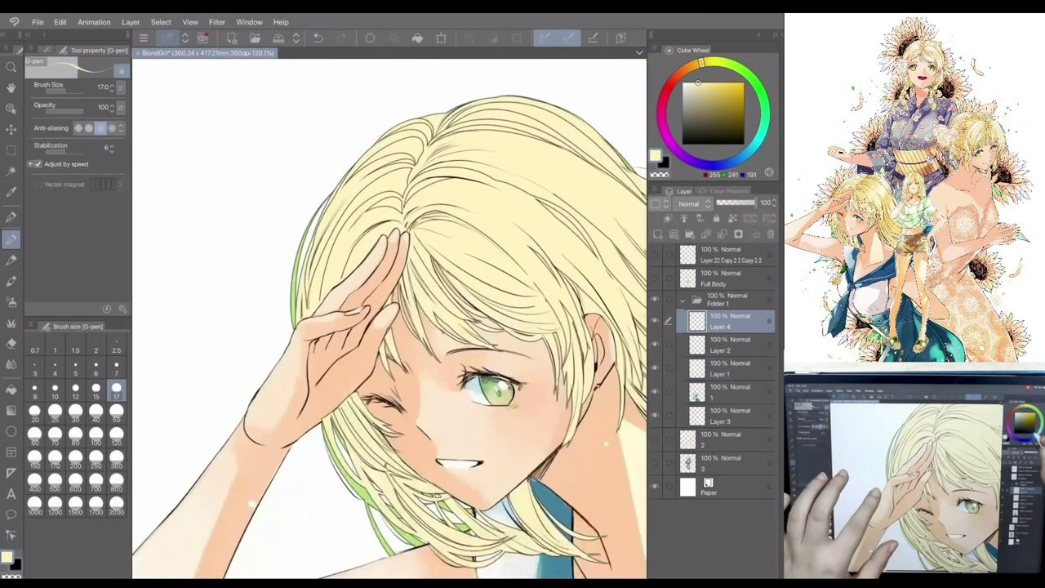
pyautogui.press('i')
pyautogui.press('p')
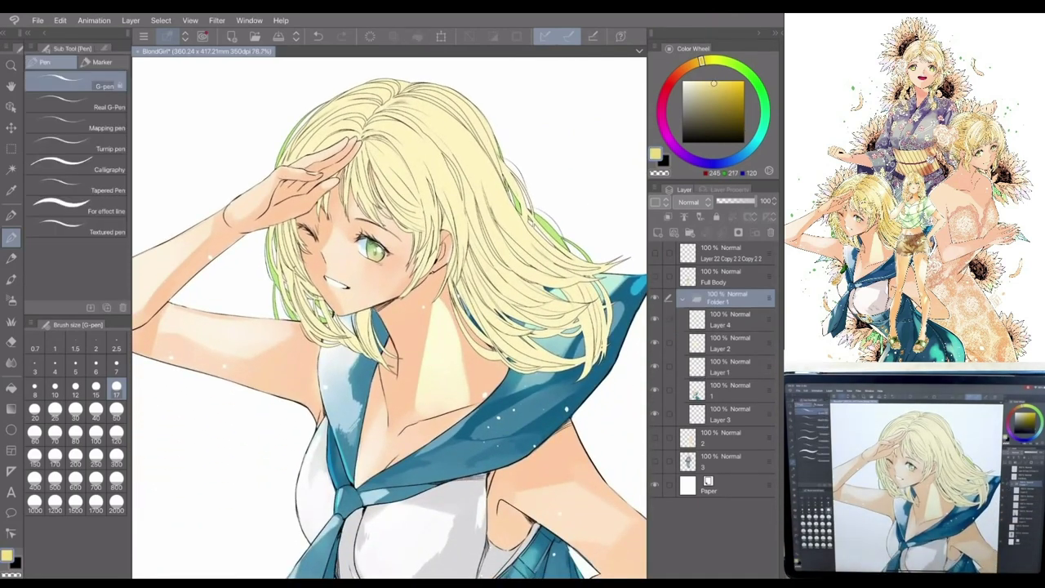
# - Collapse Folder 1, add a new layer clipped to it, and set the layer's blending mode to Multiply
pyautogui.click(683, 298)
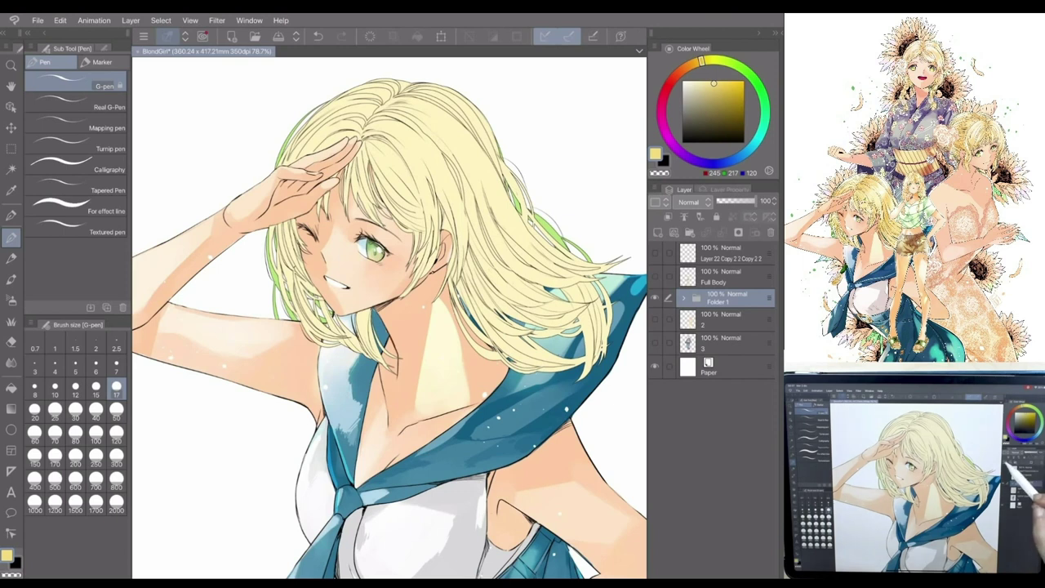
pyautogui.click(688, 202)
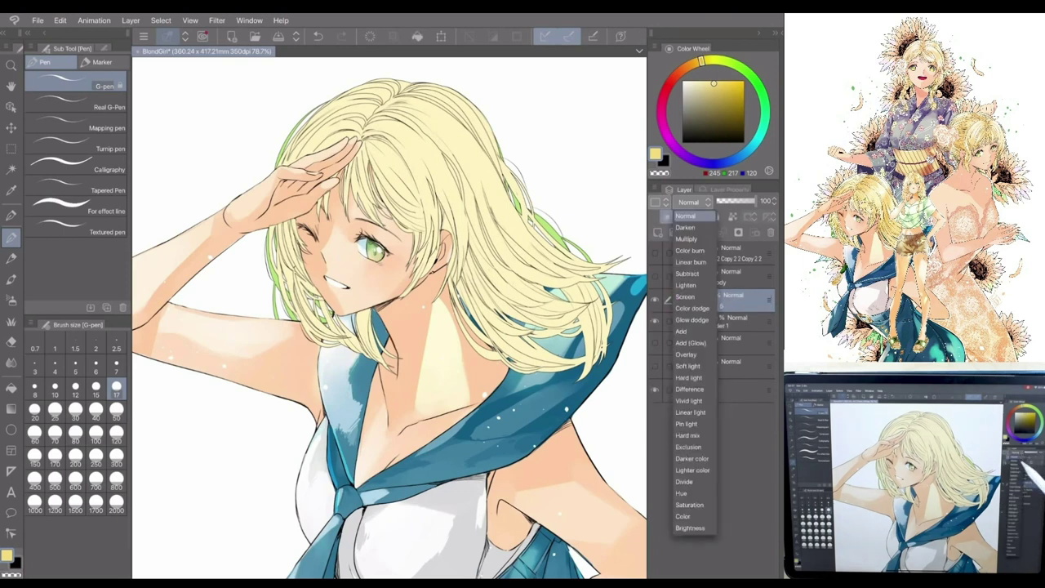
pyautogui.click(686, 239)
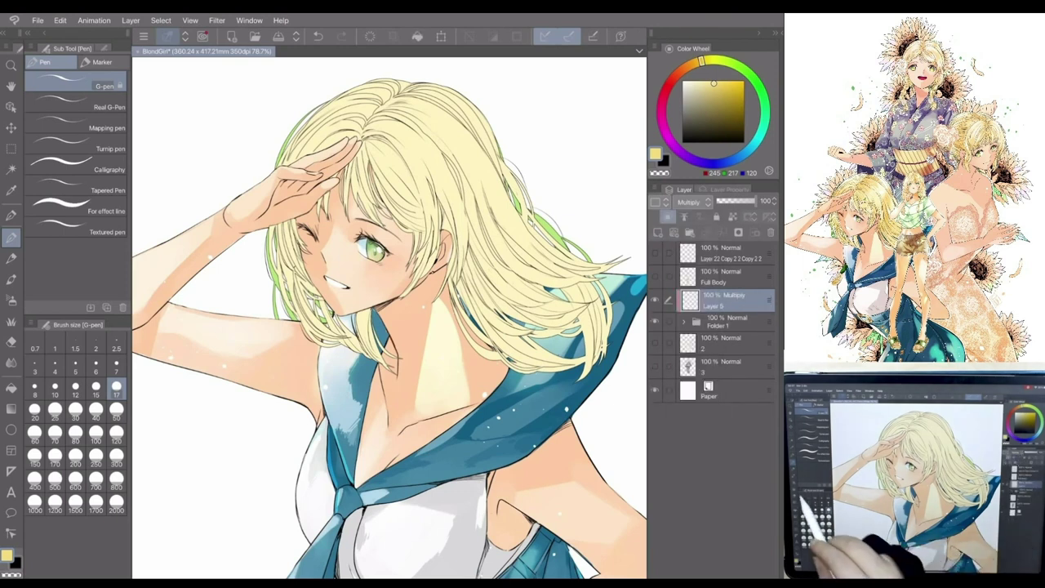
# - Shade the hair behind the ear in yellow (RGB 249, 226, 141) using the Running color edge watercolor brush at size 120
pyautogui.press('b')
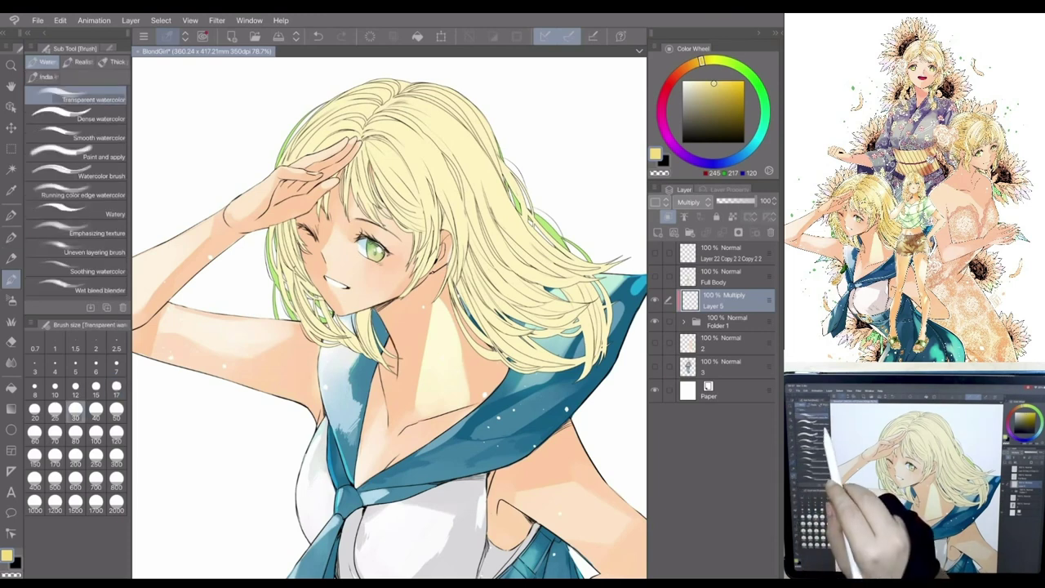
pyautogui.click(81, 195)
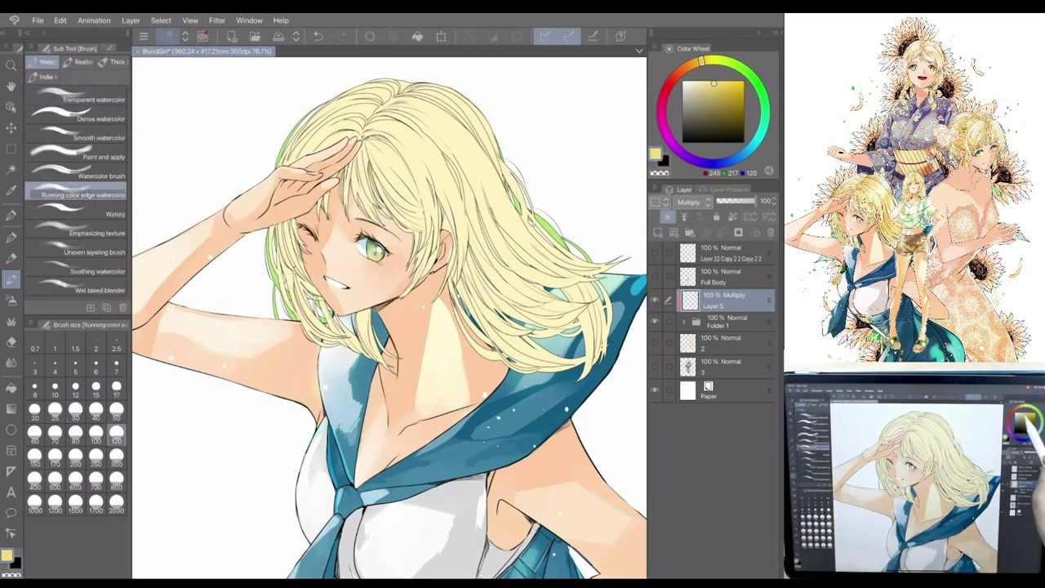
pyautogui.click(712, 80)
pyautogui.click(711, 79)
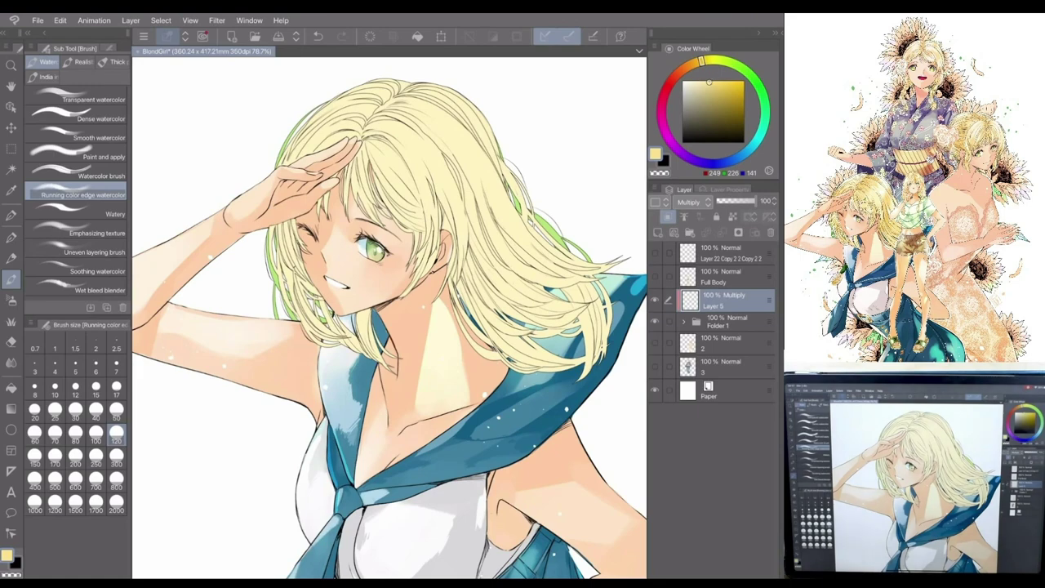
pyautogui.scroll(3, 313, 154)
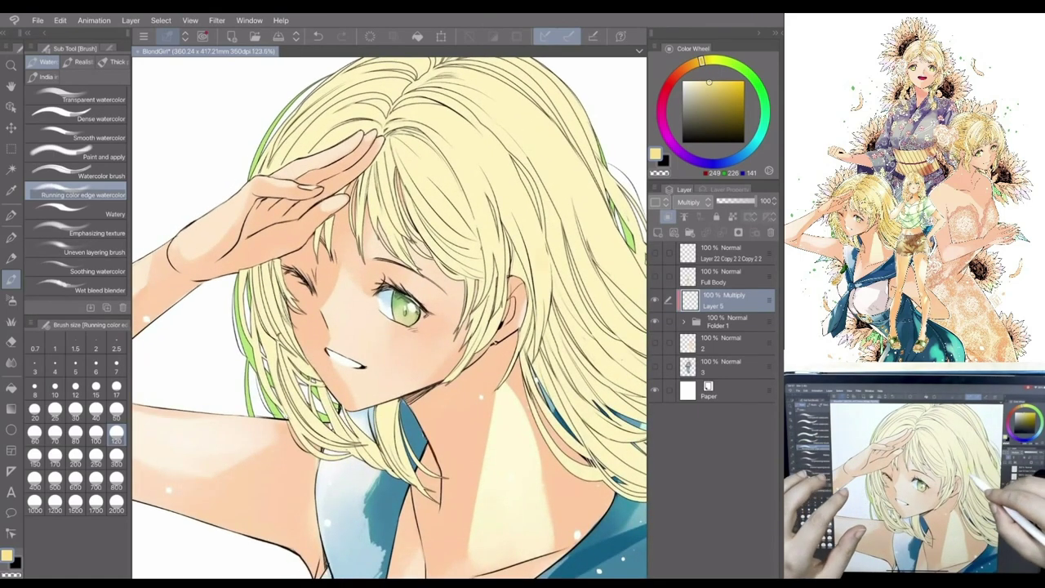
pyautogui.moveTo(552, 265)
pyautogui.mouseDown()
pyautogui.moveTo(571, 238)
pyautogui.moveTo(582, 278)
pyautogui.mouseUp()
pyautogui.scroll(-2, 522, 261)
pyautogui.moveTo(516, 292)
pyautogui.mouseDown()
pyautogui.moveTo(527, 244)
pyautogui.moveTo(490, 339)
pyautogui.moveTo(543, 273)
pyautogui.mouseUp()
pyautogui.scroll(1, 389, 318)
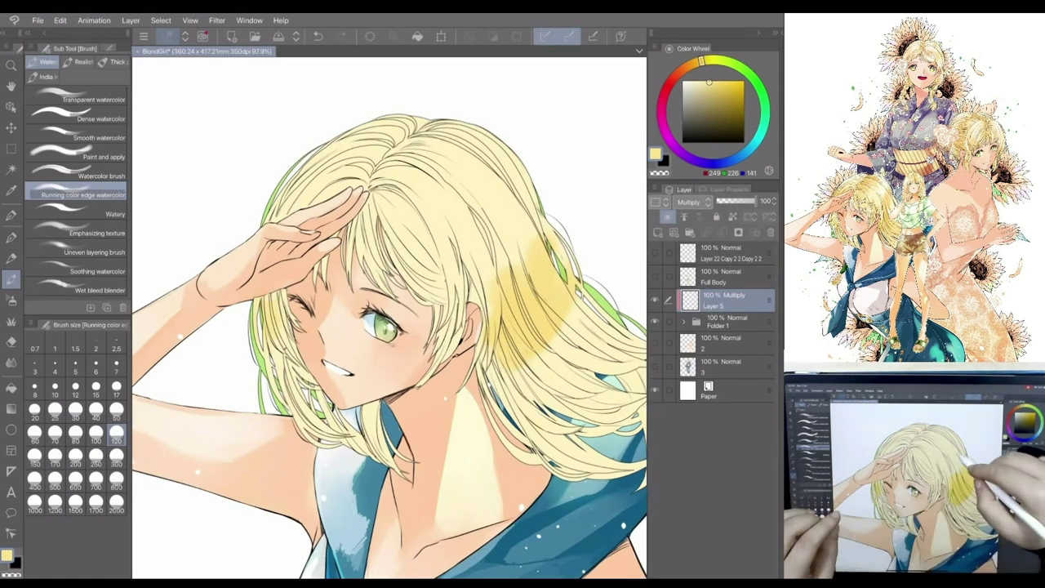
# - Extend the yellow shading across the crown, fringe, back hair and flowing ends, leaving a light band around the head
pyautogui.moveTo(518, 188); pyautogui.dragTo(494, 253)
pyautogui.moveTo(384, 173); pyautogui.dragTo(466, 127)
pyautogui.scroll(-1, 390, 319)
pyautogui.moveTo(588, 343); pyautogui.dragTo(568, 412)
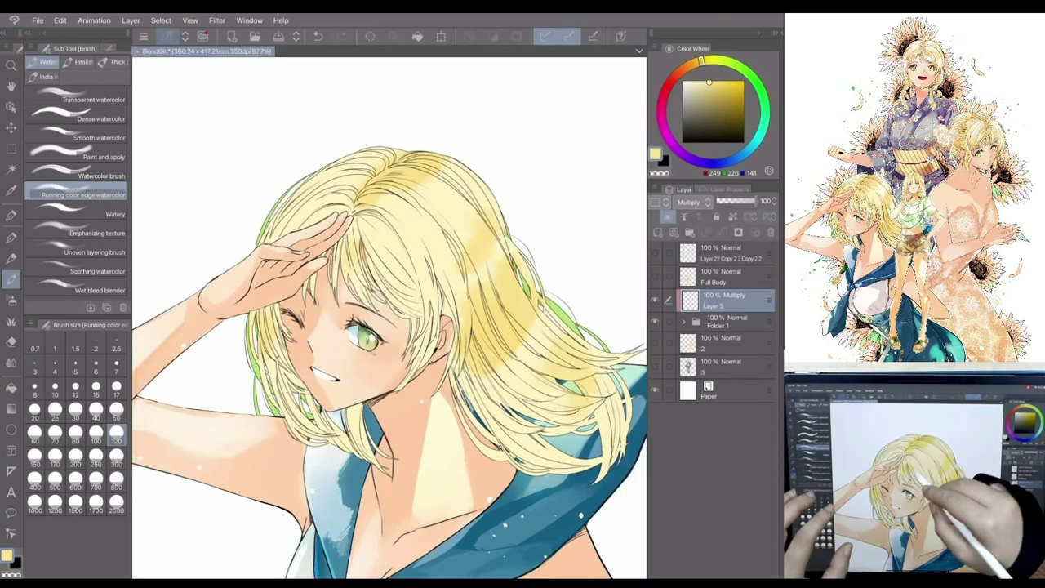
pyautogui.moveTo(364, 266); pyautogui.dragTo(428, 233)
pyautogui.moveTo(400, 293); pyautogui.dragTo(451, 220)
pyautogui.moveTo(286, 210); pyautogui.dragTo(266, 240)
pyautogui.moveTo(526, 349); pyautogui.dragTo(466, 387)
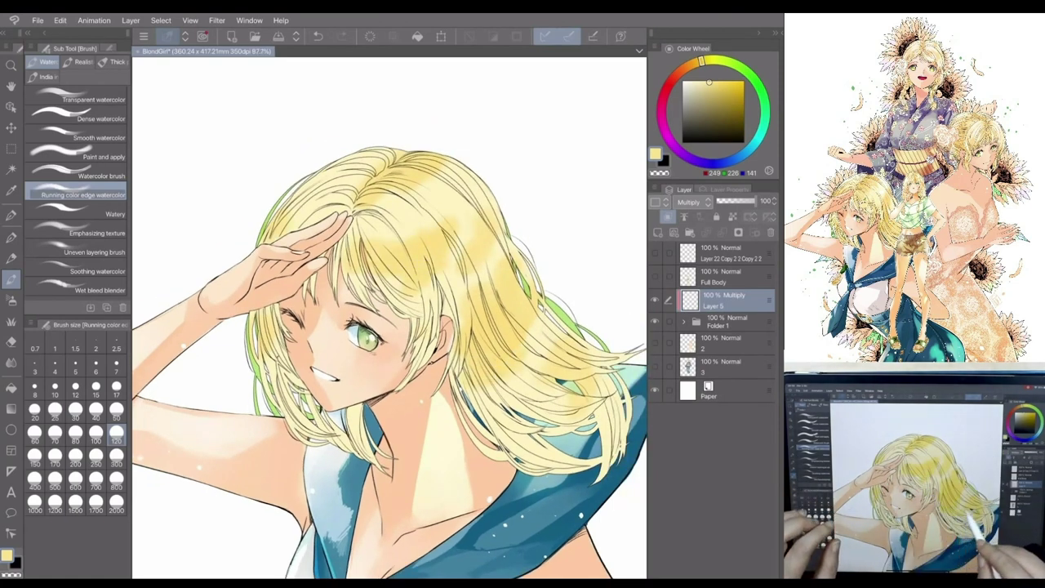
# - Shade the parting and the hair beside the saluting hand with the Running color edge watercolor brush at size 50
pyautogui.scroll(2, 389, 319)
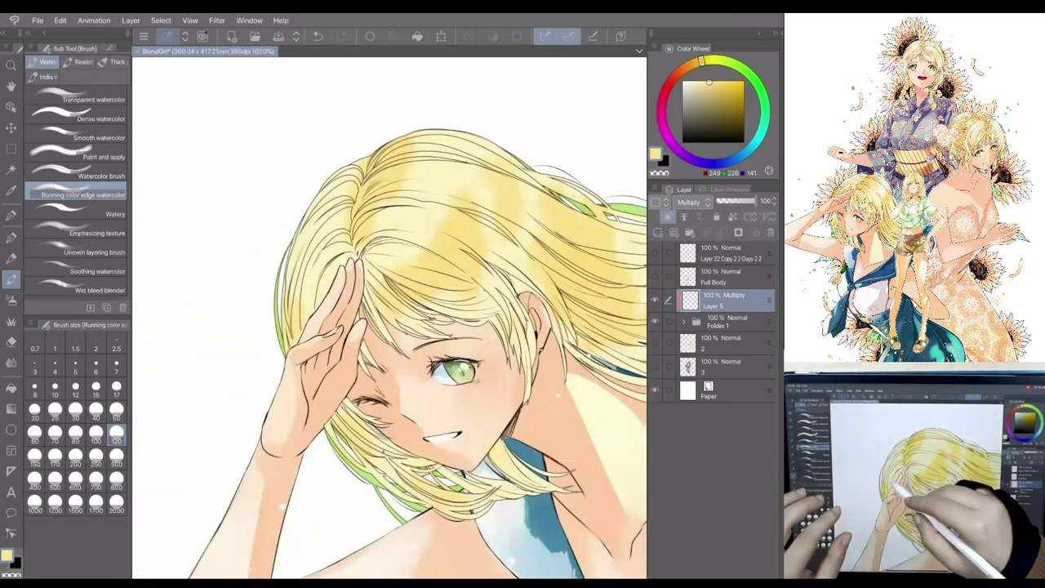
pyautogui.press('p')
pyautogui.scroll(2, 389, 319)
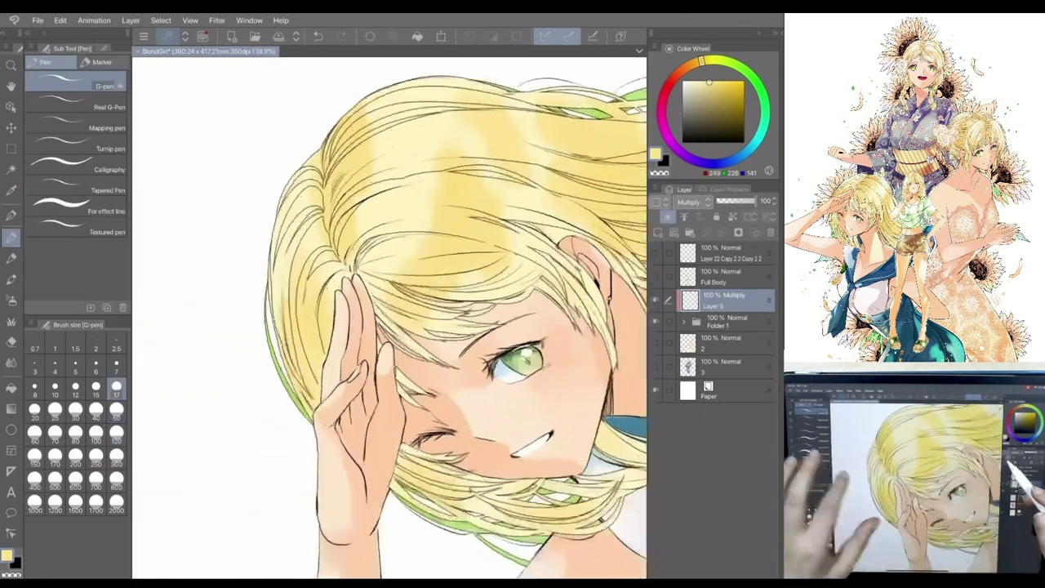
pyautogui.press('-')
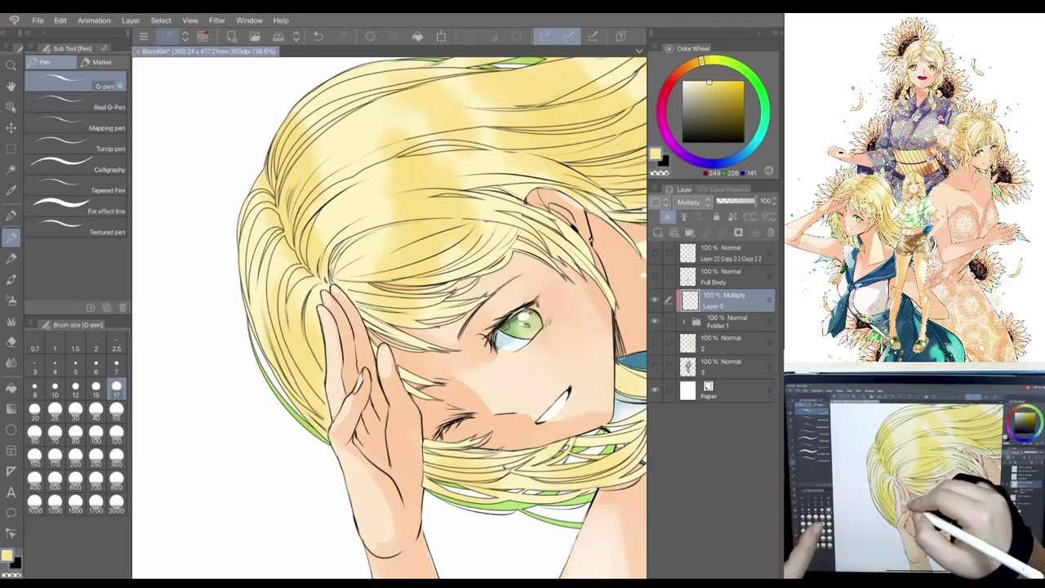
pyautogui.press('b')
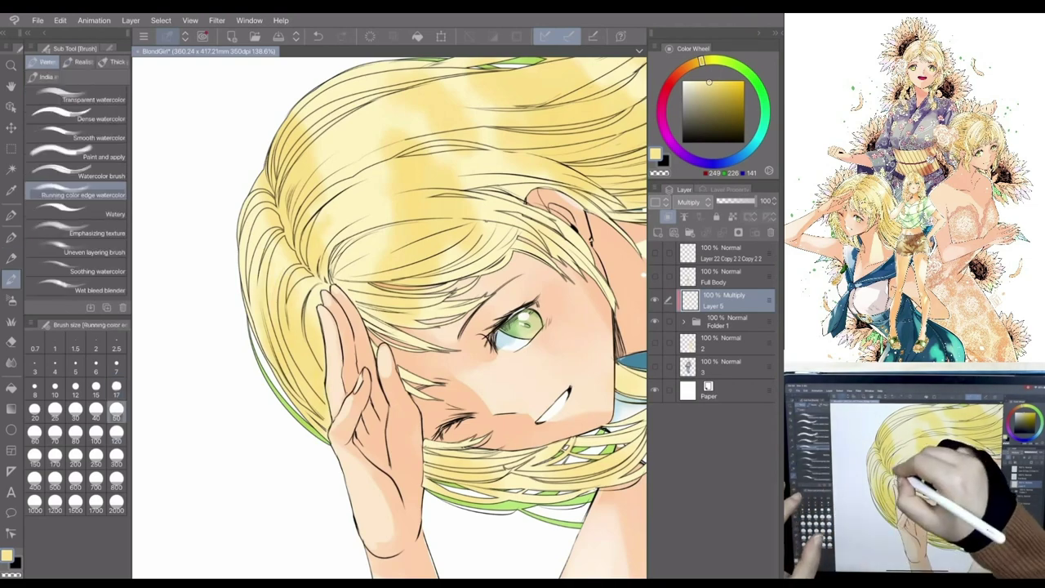
pyautogui.press('-')
pyautogui.press('-')
pyautogui.press('-')
pyautogui.moveTo(377, 392)
pyautogui.mouseDown()
pyautogui.moveTo(388, 359)
pyautogui.moveTo(327, 336)
pyautogui.moveTo(278, 294)
pyautogui.moveTo(254, 245)
pyautogui.mouseUp()
pyautogui.hotkey('ctrl', '0')
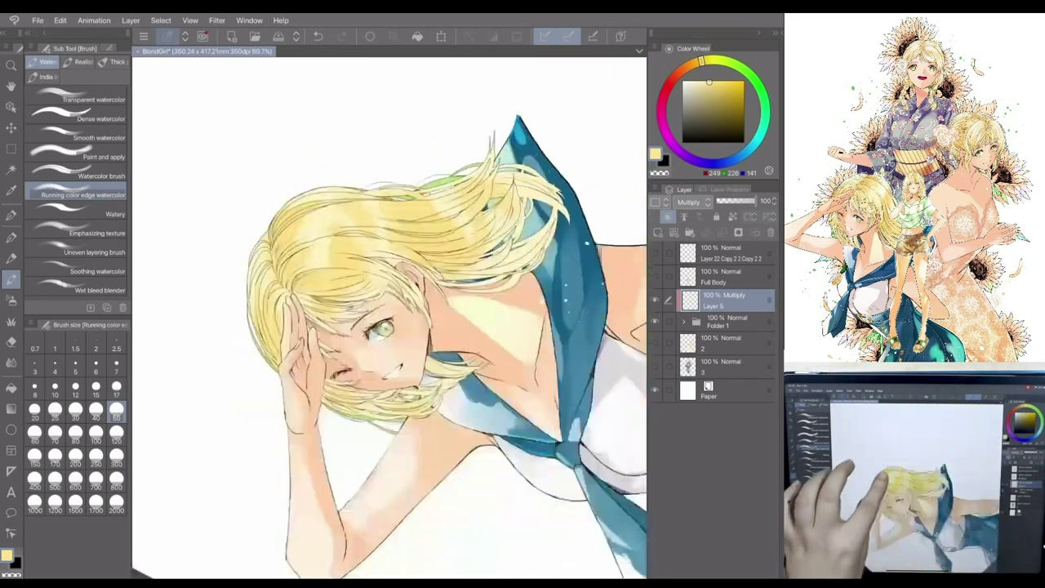
# - Add smaller yellow shadows to the side locks by the face and the strands below the ear
pyautogui.moveTo(451, 294); pyautogui.dragTo(412, 294)
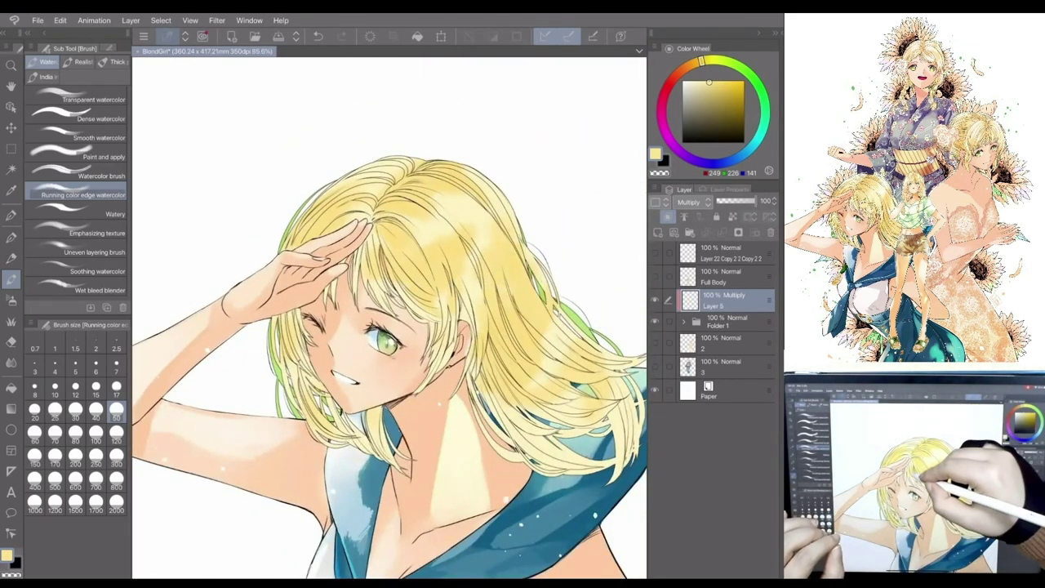
pyautogui.moveTo(294, 368); pyautogui.dragTo(303, 384)
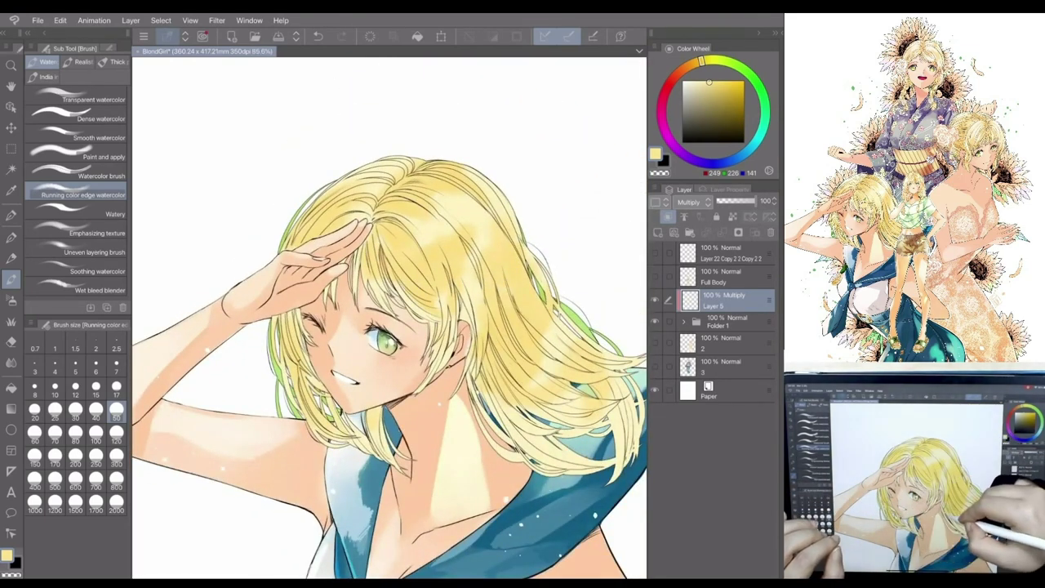
pyautogui.moveTo(489, 392); pyautogui.dragTo(494, 417)
pyautogui.moveTo(469, 360); pyautogui.dragTo(470, 387)
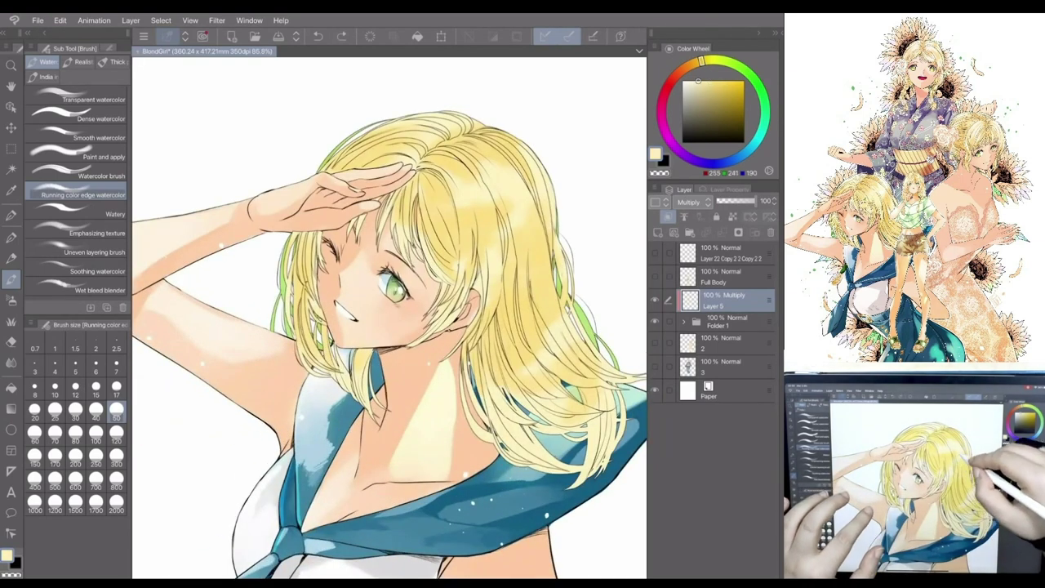
# - Soften the hair shading with pale cream (RGB 255, 246, 214) using the watercolor brush at size 120
pyautogui.click(692, 80)
pyautogui.click(116, 441)
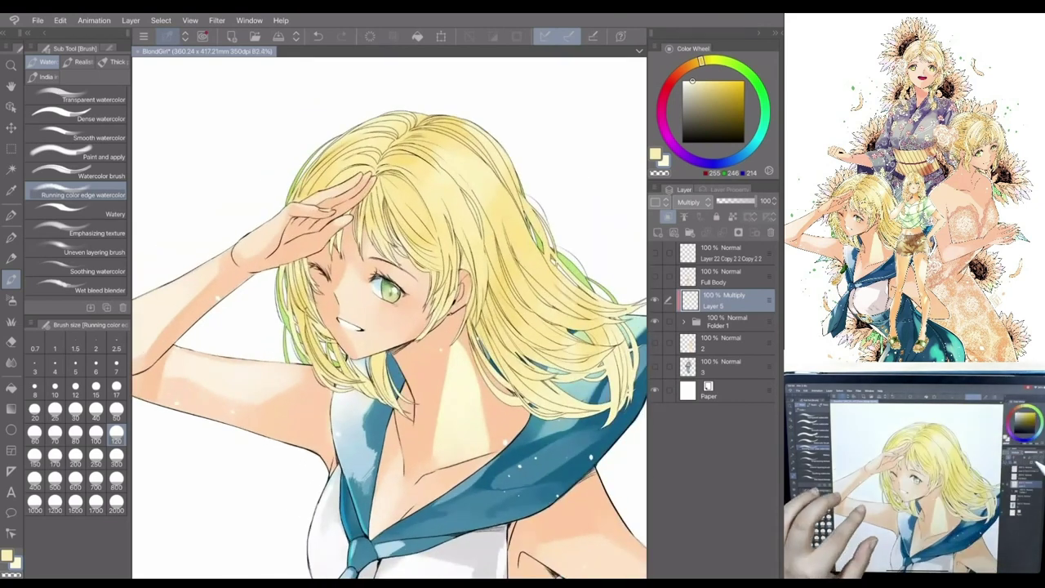
pyautogui.hotkey('ctrl', '-')
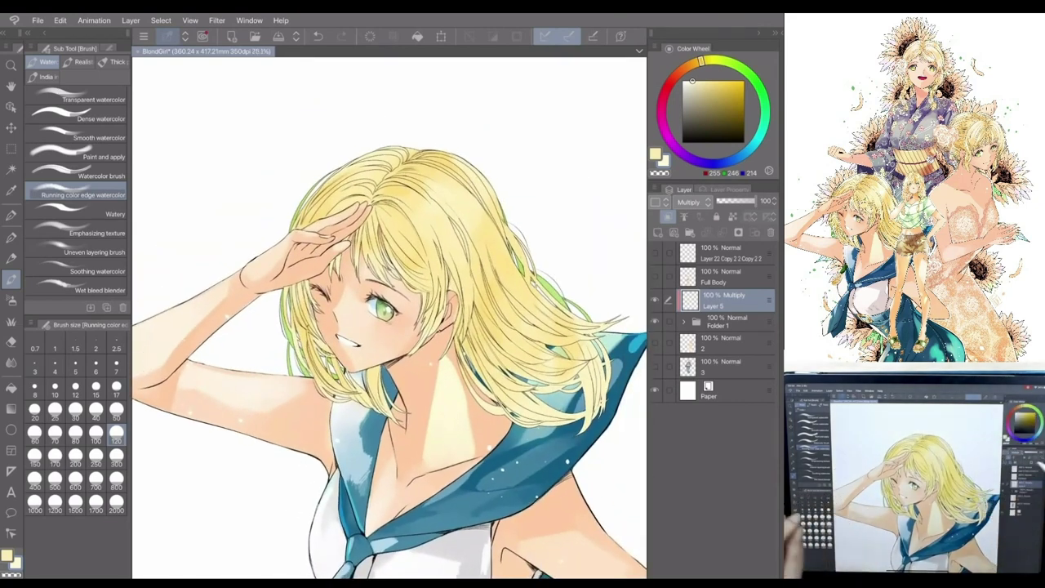
# - Add a new layer above the Multiply layer and set its blending mode to Overlay
pyautogui.hotkey('ctrl', 'shift', 'n')
pyautogui.click(690, 201)
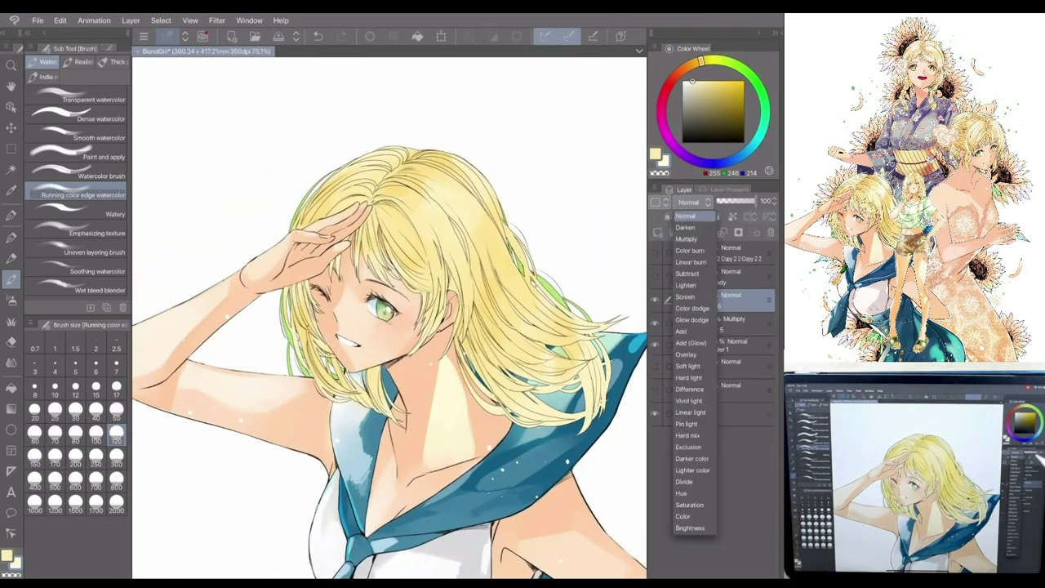
pyautogui.click(686, 354)
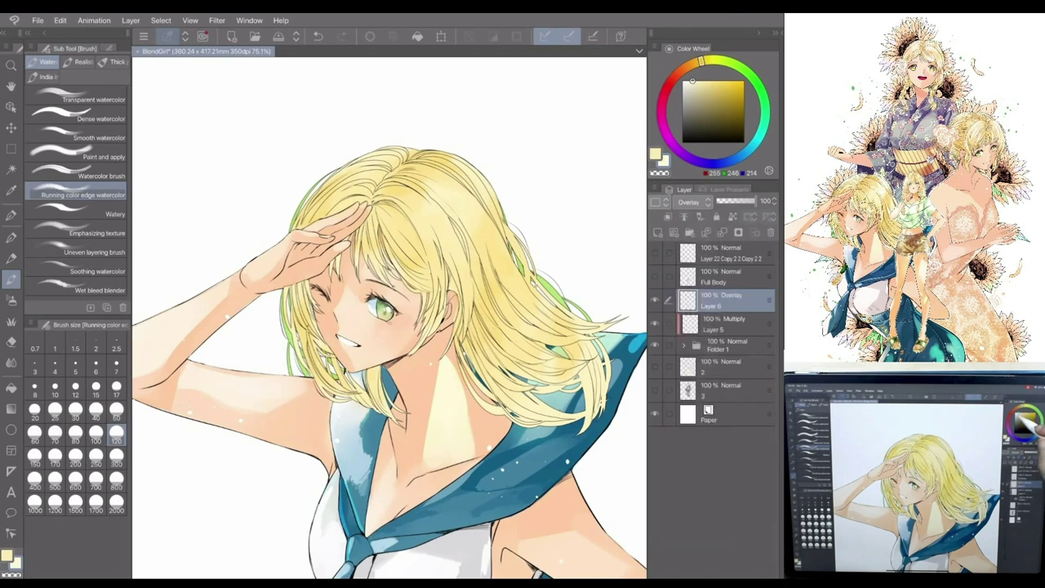
# - Paint soft cream highlights (RGB 255, 248, 226) on the crown and back hair with the watercolor brush at size 120
pyautogui.click(689, 80)
pyautogui.scroll(2, 389, 318)
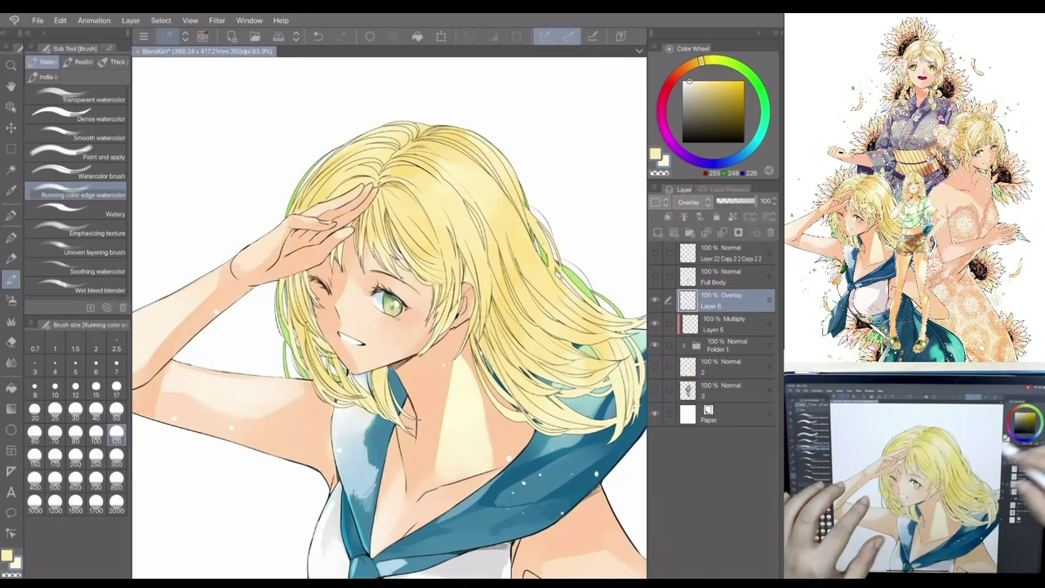
pyautogui.moveTo(449, 193); pyautogui.dragTo(490, 157)
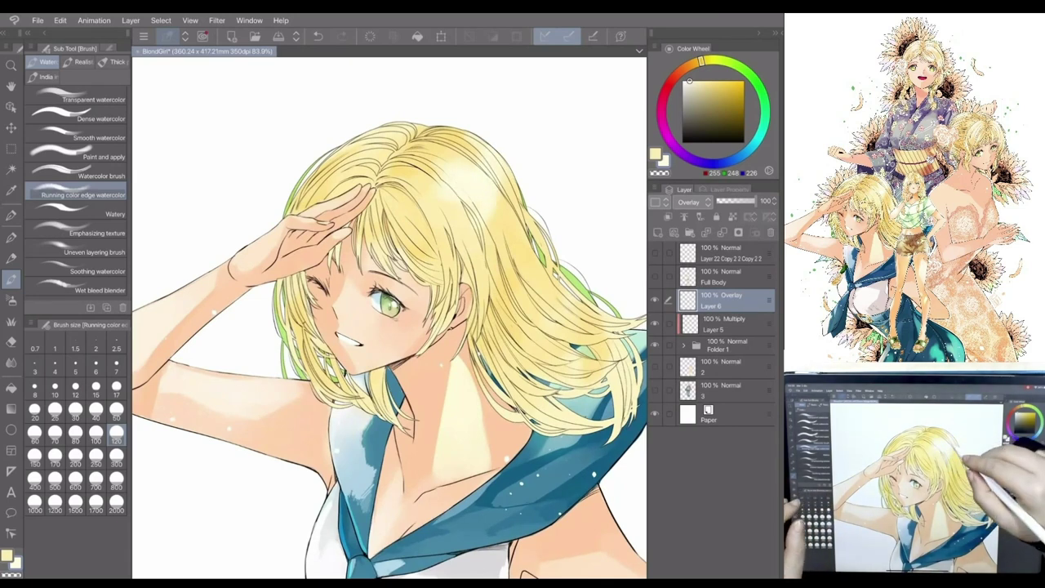
pyautogui.scroll(-2, 390, 319)
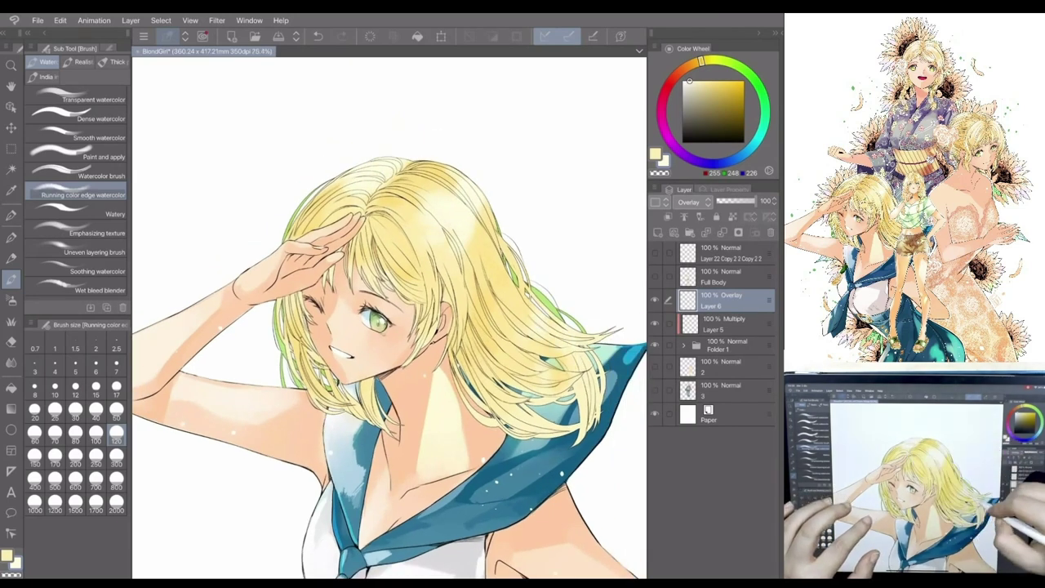
pyautogui.moveTo(390, 319); pyautogui.dragTo(425, 327)
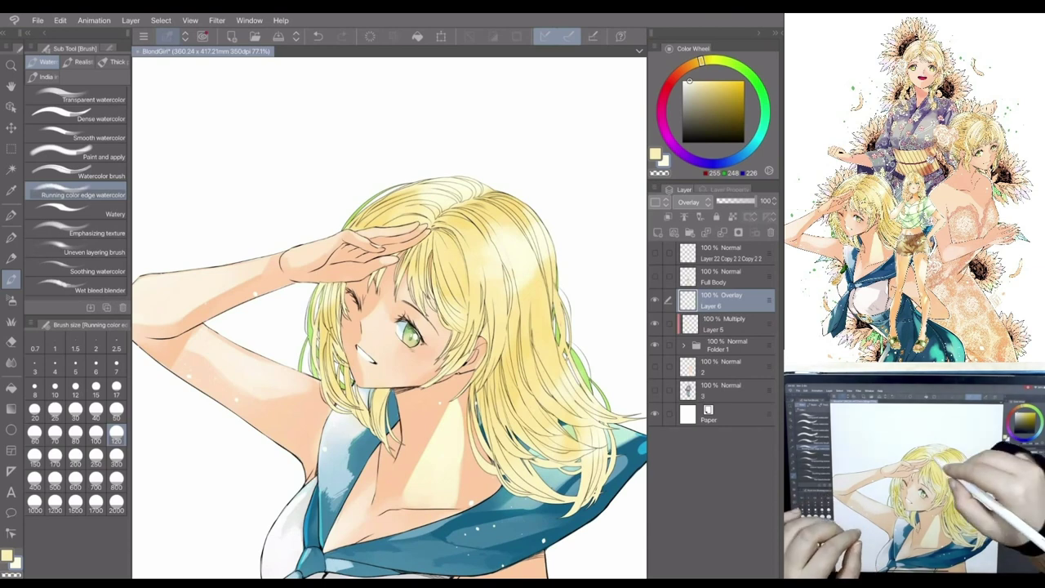
# - Clip the Overlay layer to the hair below and choose a muted yellow (RGB 245, 229, 173)
pyautogui.scroll(-2, 390, 318)
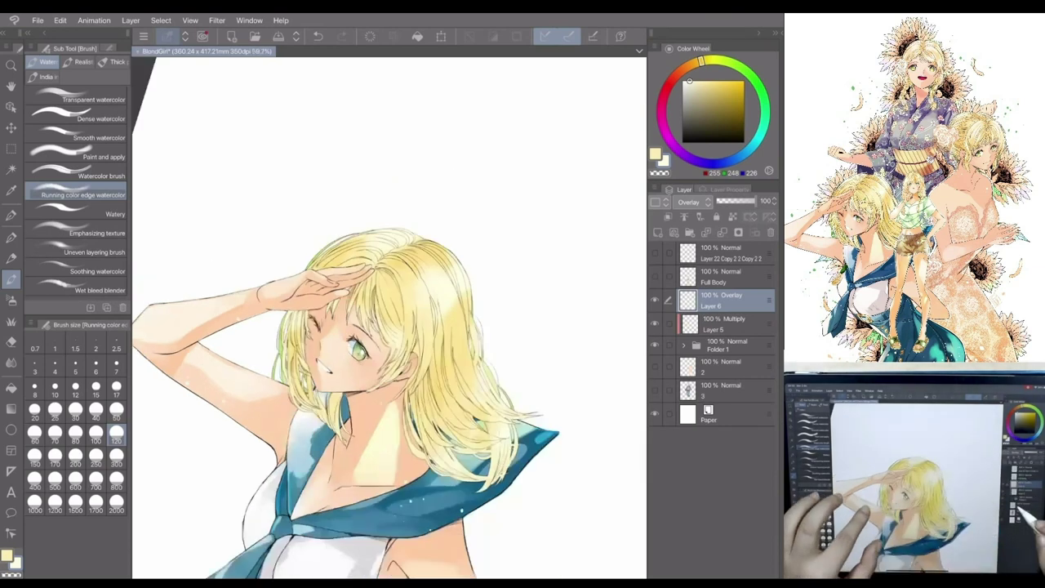
pyautogui.scroll(1, 389, 318)
pyautogui.scroll(1, 389, 319)
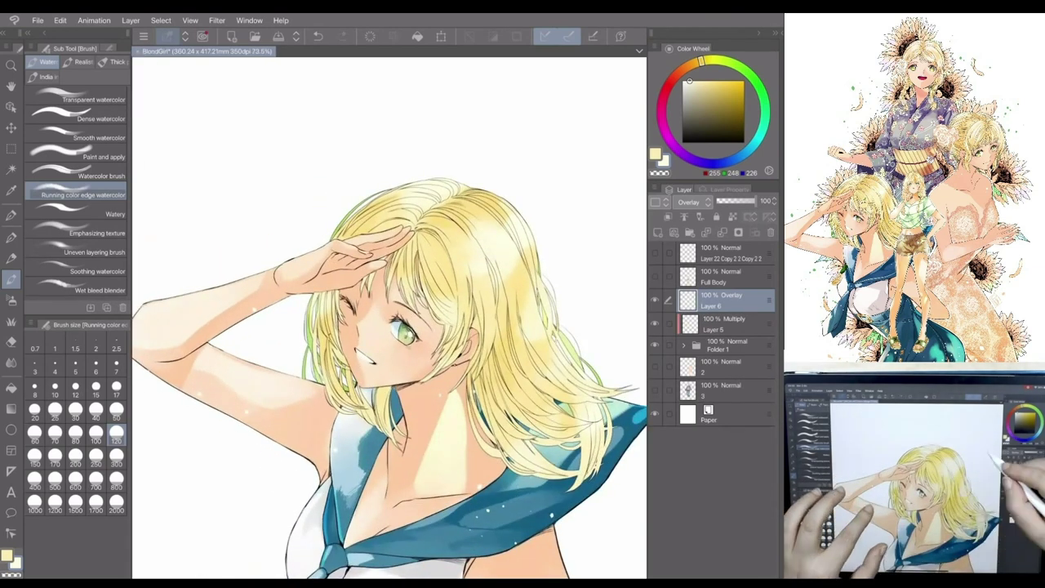
pyautogui.scroll(2, 389, 318)
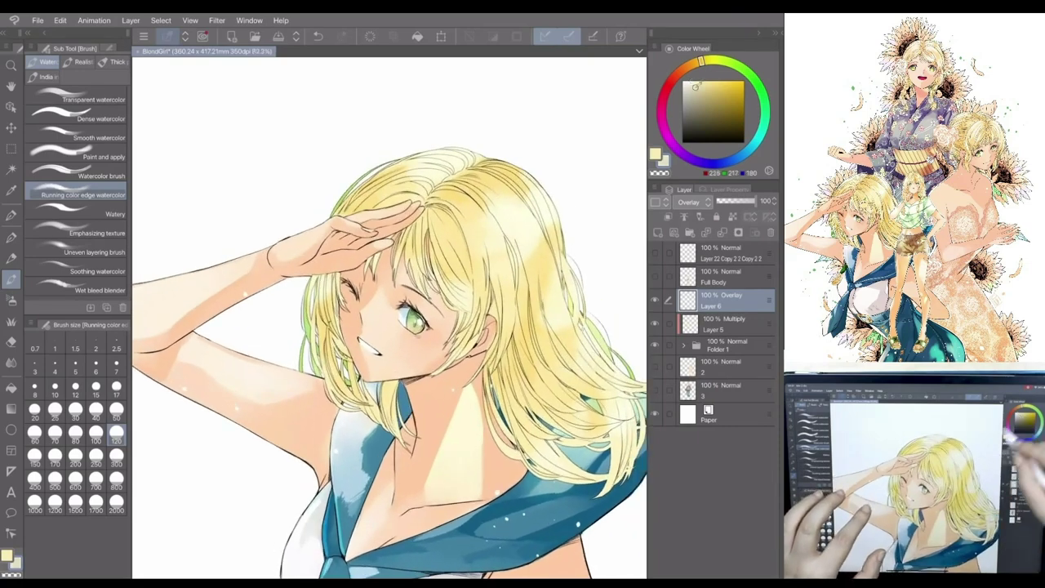
pyautogui.scroll(-2, 389, 318)
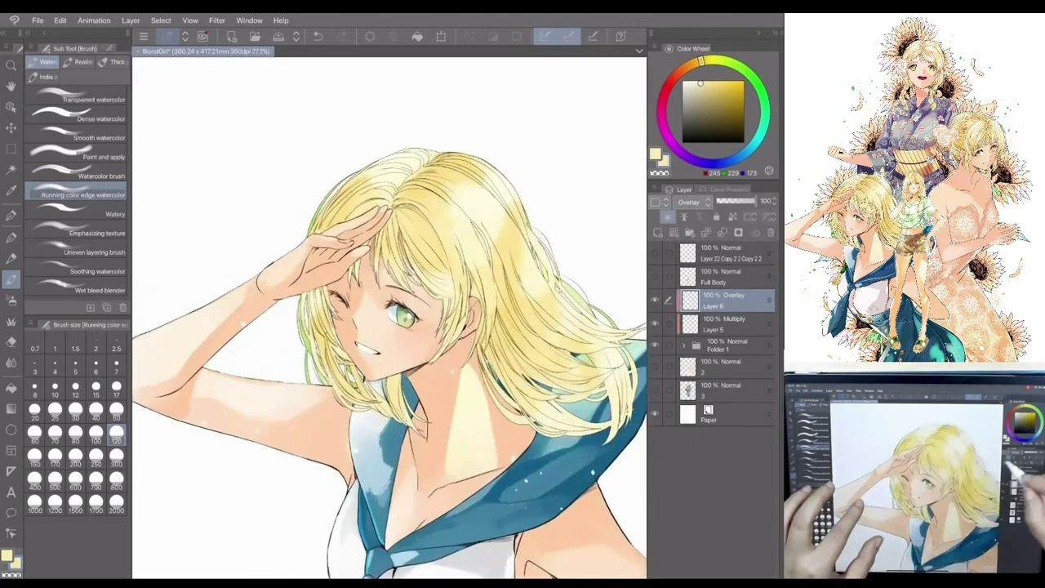
pyautogui.scroll(1, 389, 319)
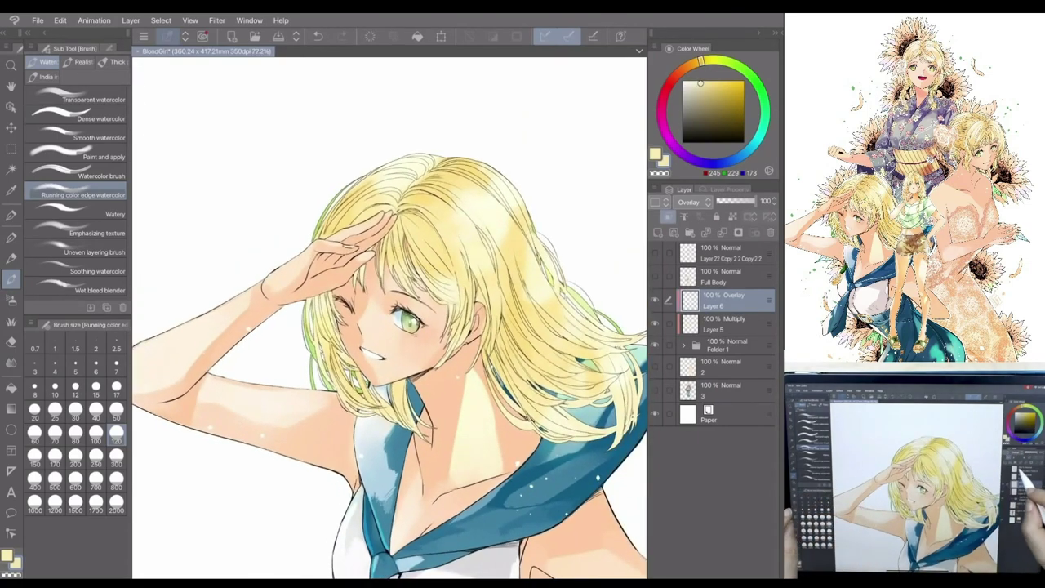
# - Add a new layer above the Overlay layer and paint hair strands with the G-pen in light yellow (RGB 252, 229, 156), trying sizes 50 and 120
pyautogui.click(658, 232)
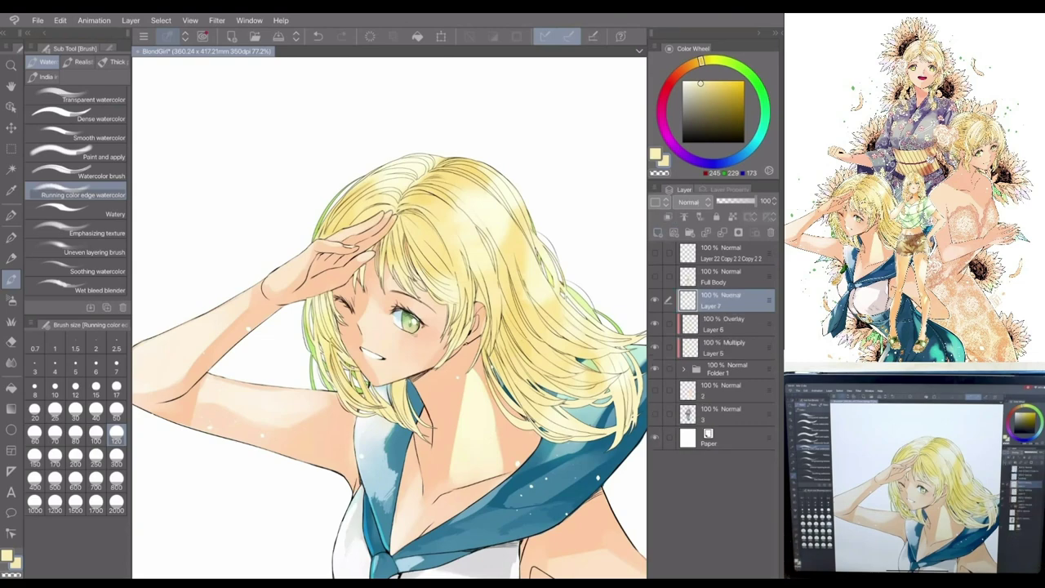
pyautogui.press('p')
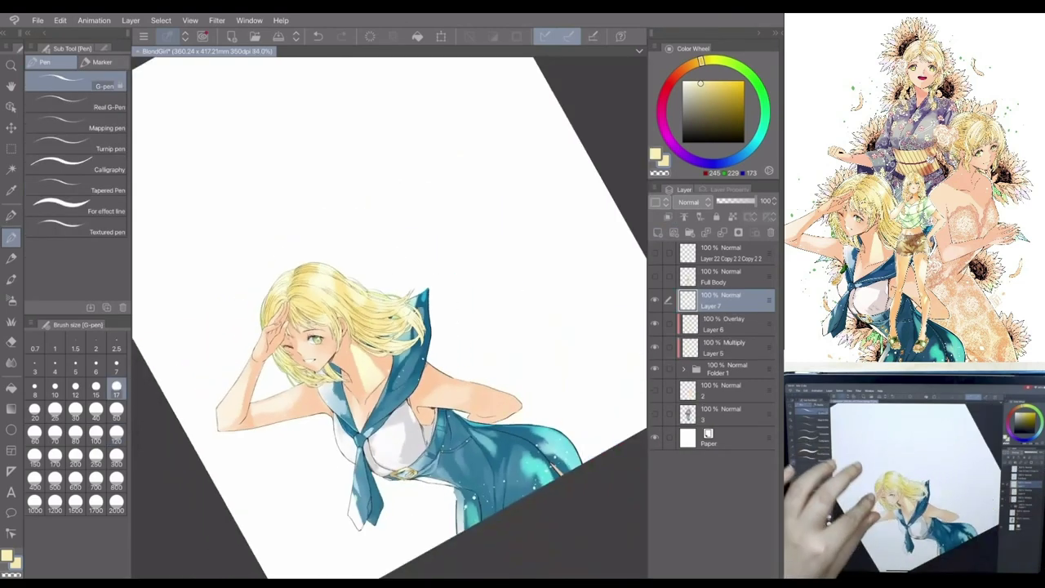
pyautogui.moveTo(389, 195); pyautogui.dragTo(390, 441)
pyautogui.scroll(2, 389, 319)
pyautogui.click(116, 433)
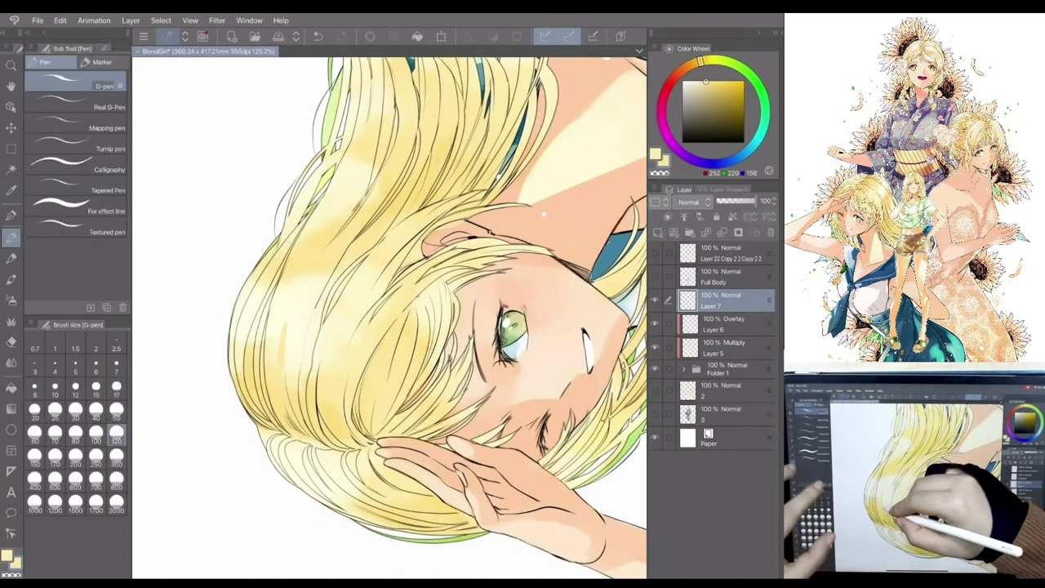
pyautogui.hotkey('ctrl', 'z')
pyautogui.click(116, 411)
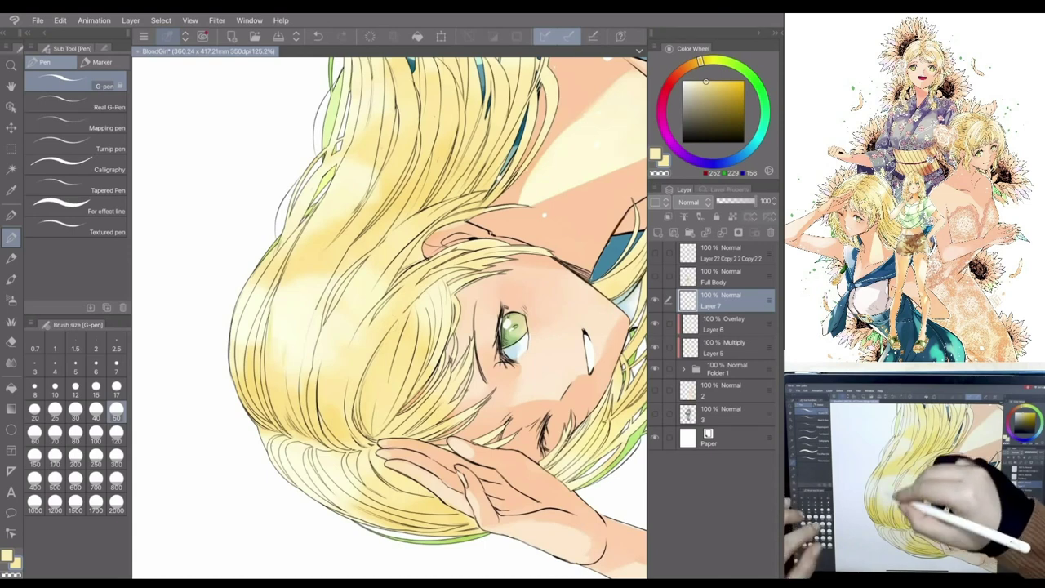
pyautogui.click(116, 432)
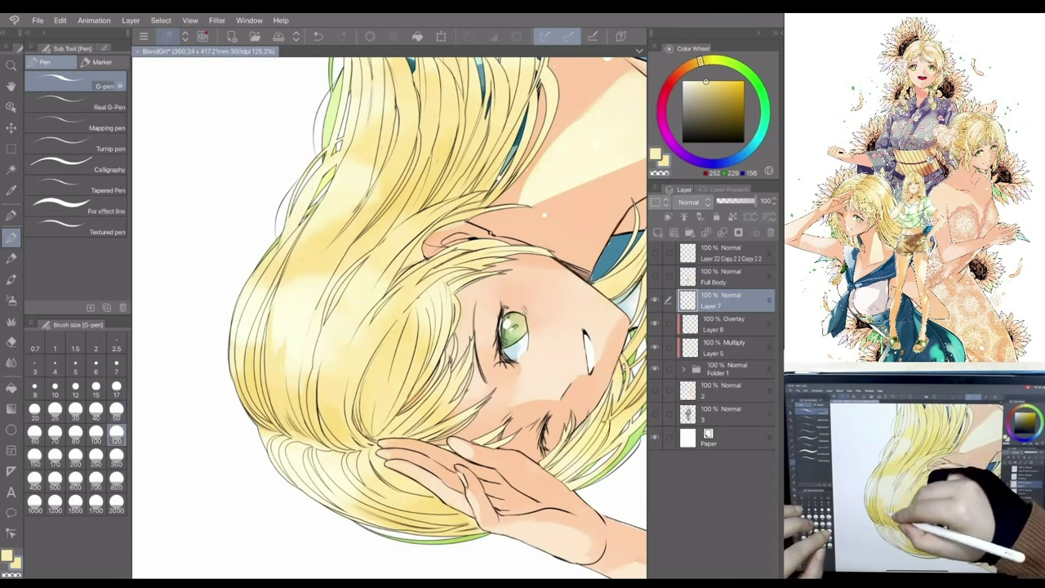
# - Paint fine pale cream strands (RGB 254, 245, 204) over the crown and fringe with the G-pen at size 50
pyautogui.scroll(1, 438, 318)
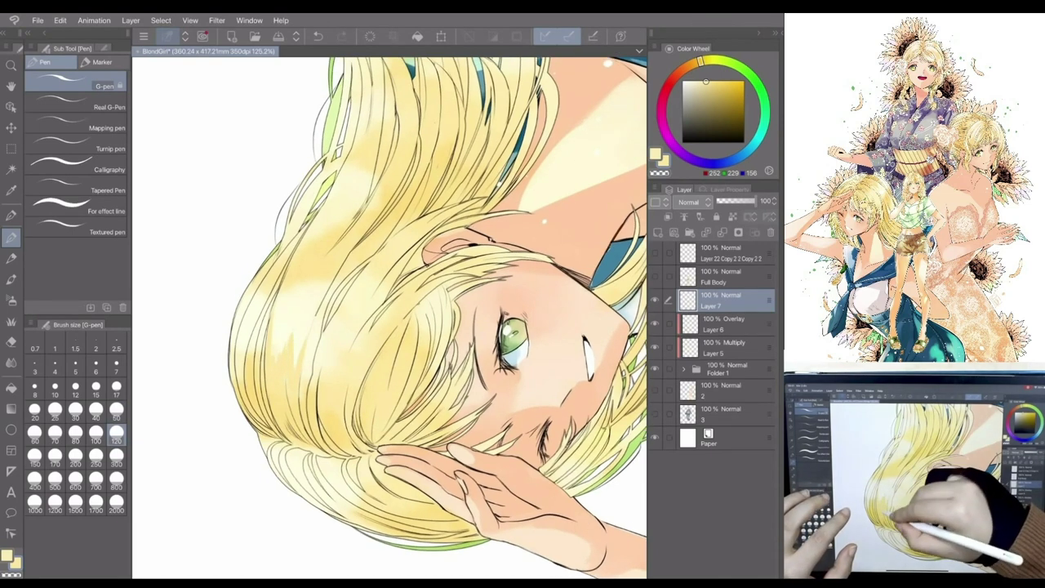
pyautogui.scroll(-1, 436, 318)
pyautogui.click(694, 80)
pyautogui.click(116, 387)
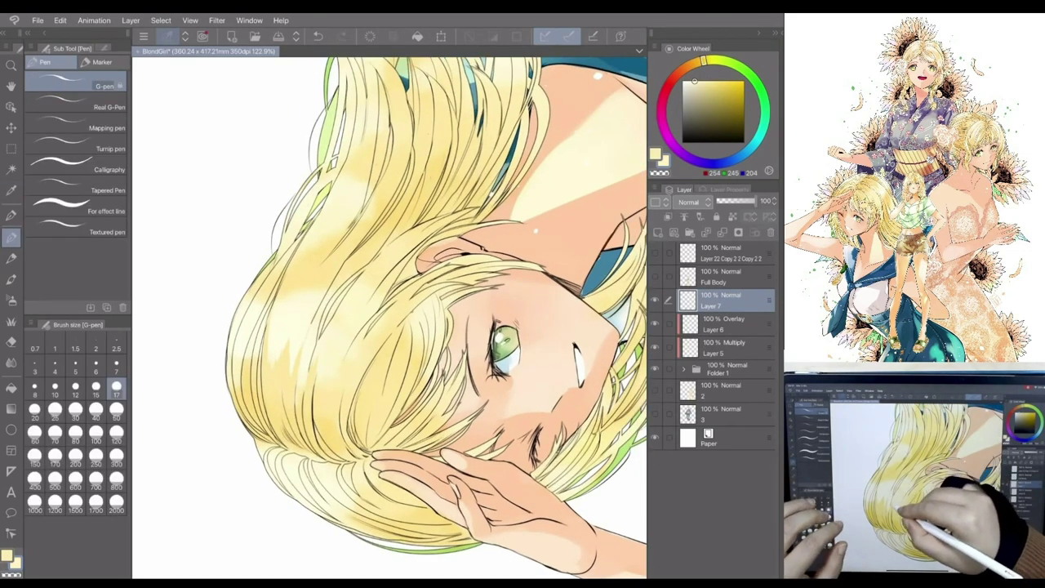
pyautogui.click(116, 410)
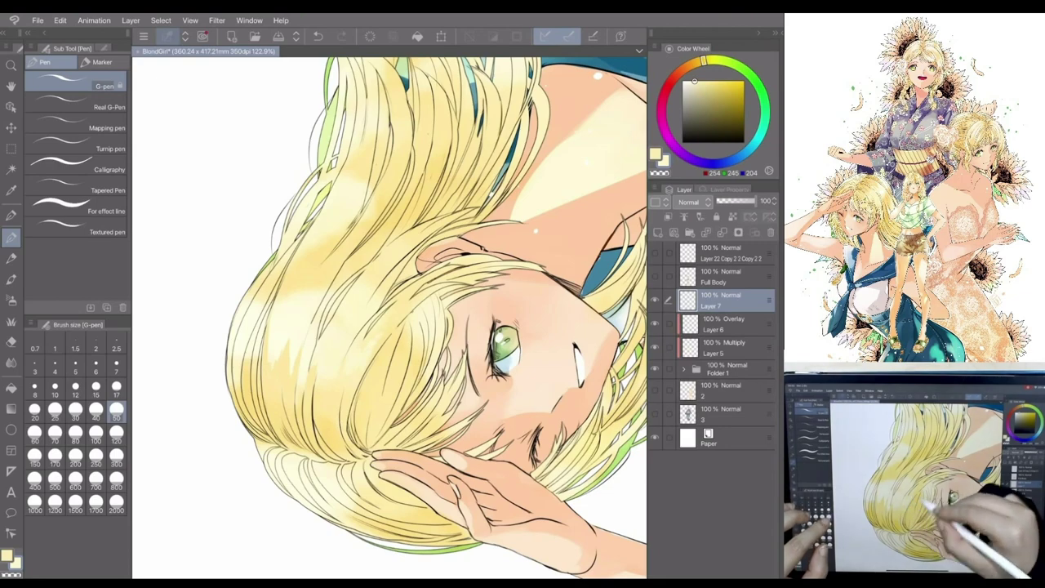
pyautogui.moveTo(392, 319); pyautogui.dragTo(294, 237)
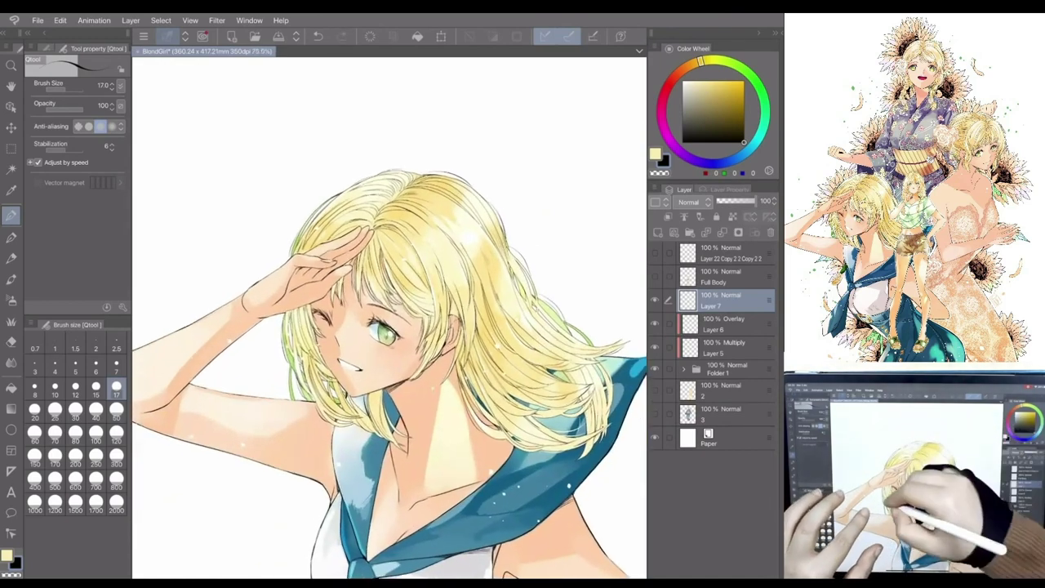
# - Refine the loose strands around the saluting character's hair with the Qtool pen at size 17
pyautogui.hotkey('ctrl', 'z')
pyautogui.scroll(1, 389, 319)
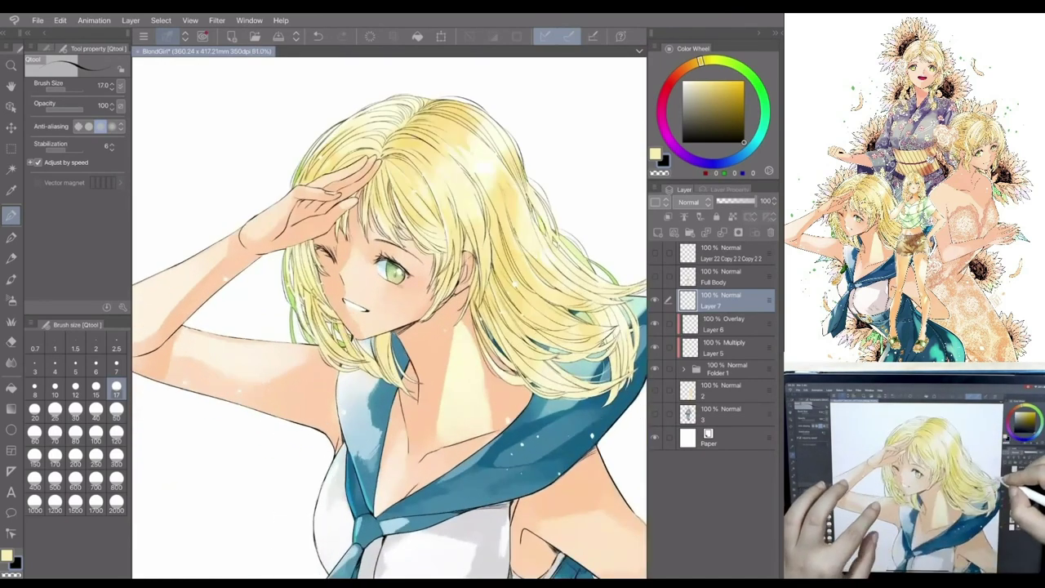
pyautogui.scroll(-1, 389, 319)
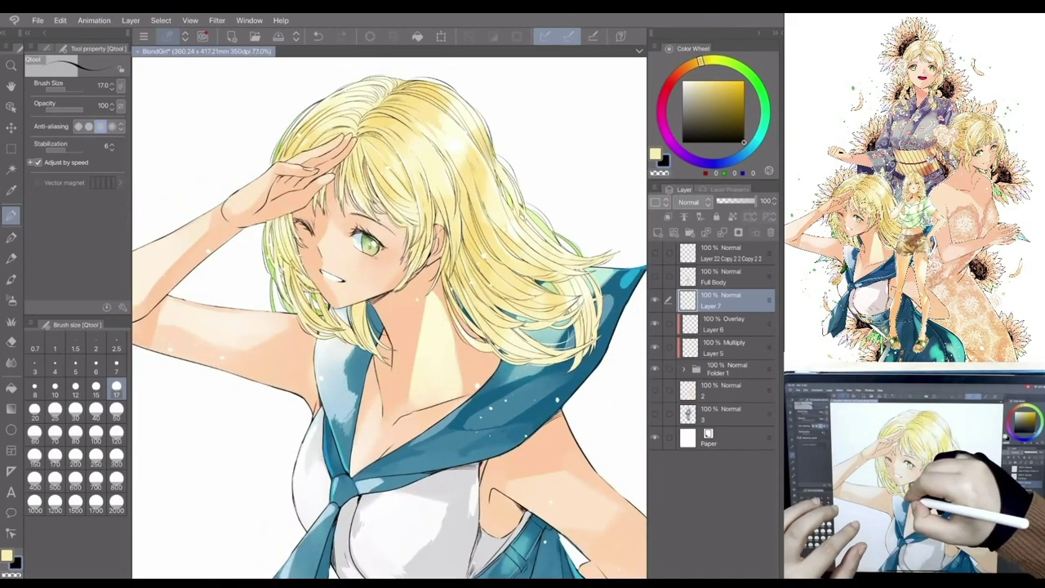
pyautogui.scroll(-1, 389, 319)
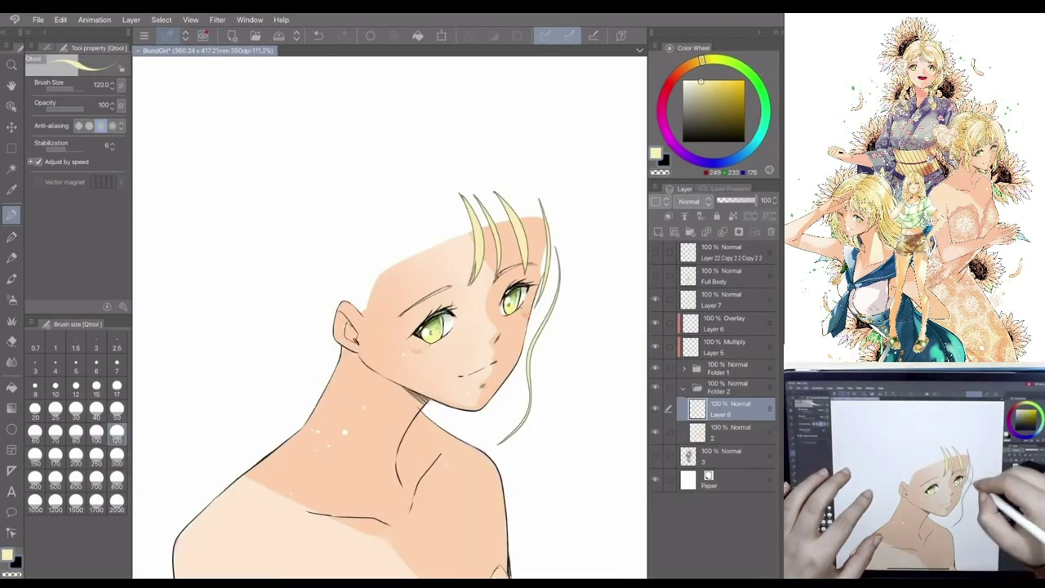
# - Draw outlined bangs and long side strands on the bare-shouldered character with the Qtool pen at size 120 in pale yellow (RGB 249, 233, 176)
pyautogui.scroll(1, 390, 319)
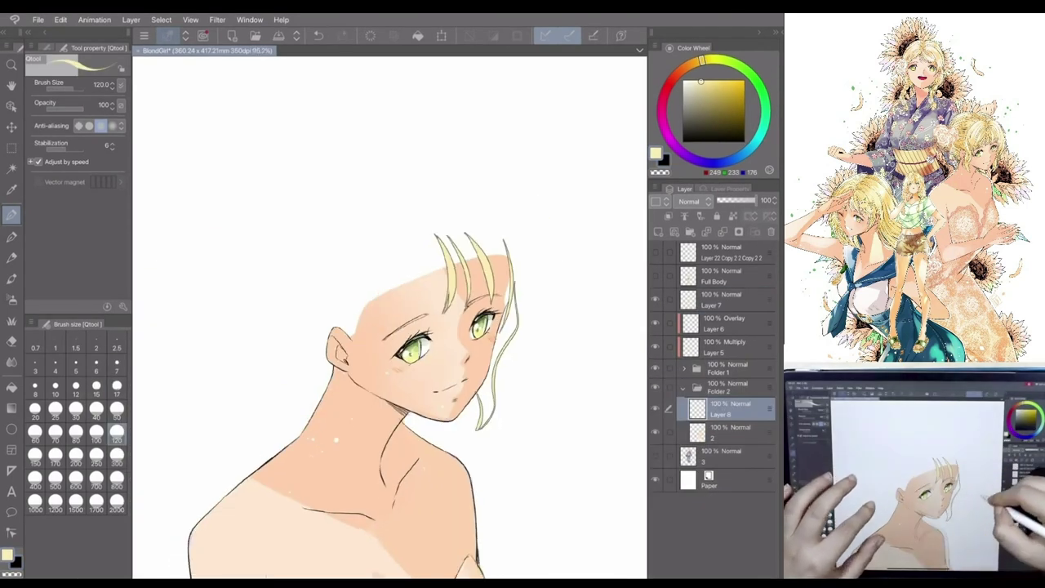
pyautogui.moveTo(491, 196); pyautogui.dragTo(424, 351)
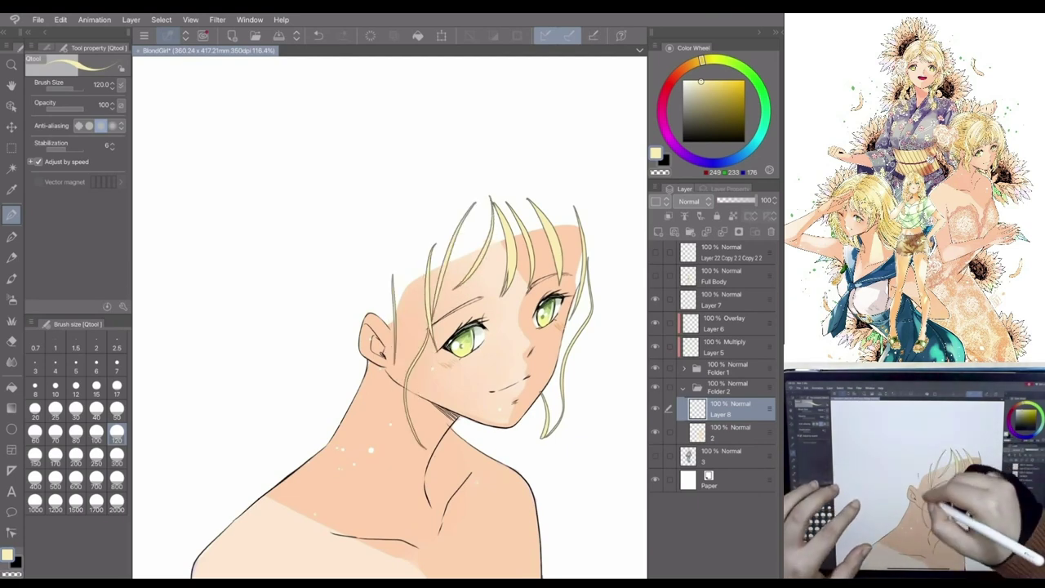
pyautogui.moveTo(385, 274); pyautogui.dragTo(420, 449)
pyautogui.scroll(-2, 391, 319)
# - Outline the back and top of the bare-shouldered character's head with curved Qtool strands at size 120
pyautogui.moveTo(369, 196)
pyautogui.mouseDown()
pyautogui.moveTo(343, 390)
pyautogui.moveTo(301, 343)
pyautogui.mouseUp()
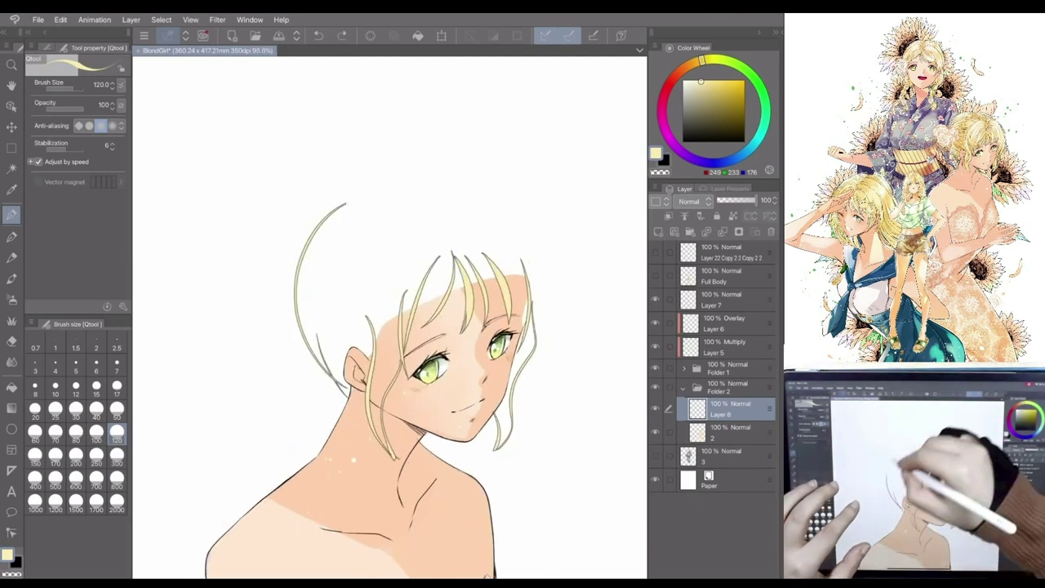
pyautogui.moveTo(412, 190); pyautogui.dragTo(532, 310)
pyautogui.moveTo(301, 257); pyautogui.dragTo(323, 364)
pyautogui.moveTo(446, 186); pyautogui.dragTo(295, 291)
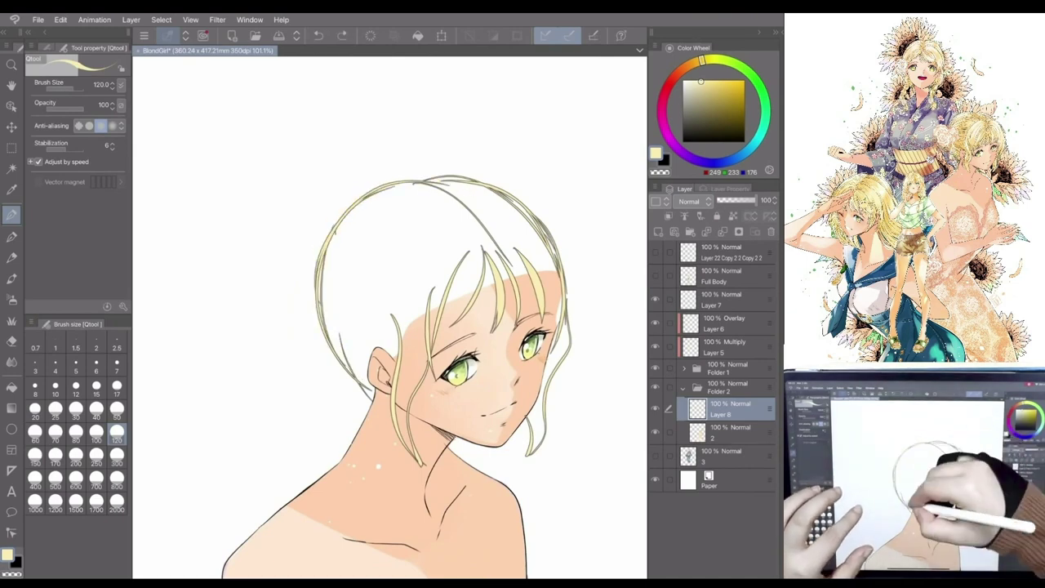
pyautogui.moveTo(355, 373); pyautogui.dragTo(466, 217)
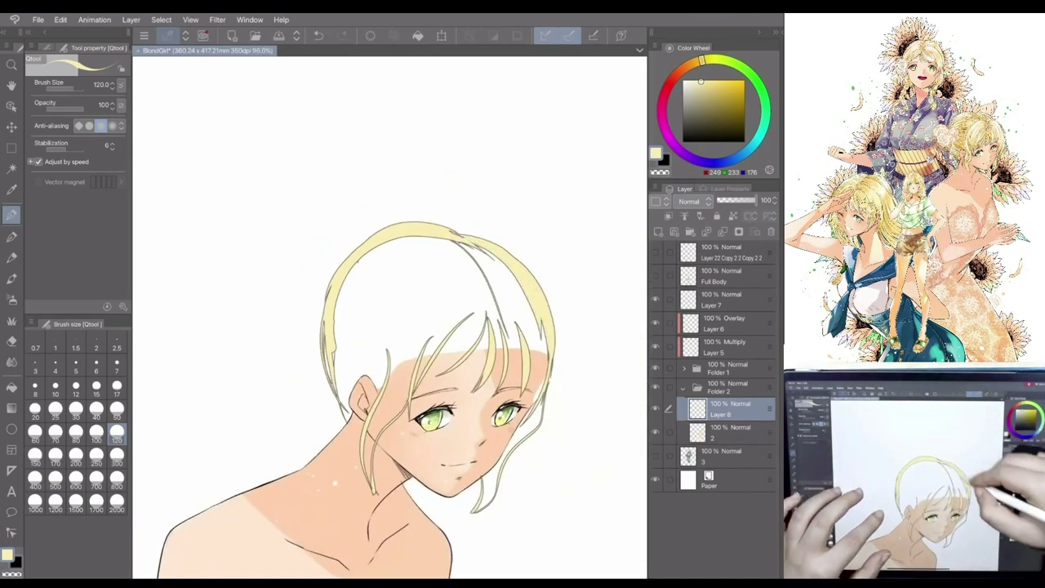
# - Fill the crown and back of the head inside the outline with pale yellow hair using the Qtool pen at size 120
pyautogui.moveTo(343, 261); pyautogui.dragTo(441, 327)
pyautogui.moveTo(384, 245); pyautogui.dragTo(457, 294)
pyautogui.click(117, 462)
pyautogui.moveTo(449, 245); pyautogui.dragTo(531, 326)
pyautogui.click(116, 439)
pyautogui.moveTo(335, 302); pyautogui.dragTo(359, 358)
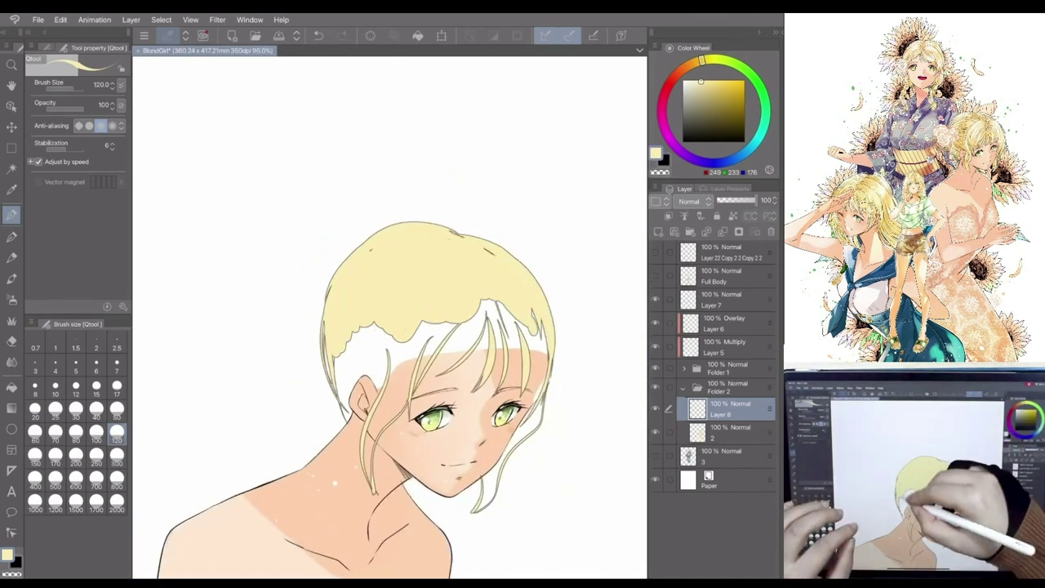
pyautogui.moveTo(375, 323); pyautogui.dragTo(450, 367)
pyautogui.moveTo(498, 302); pyautogui.dragTo(539, 359)
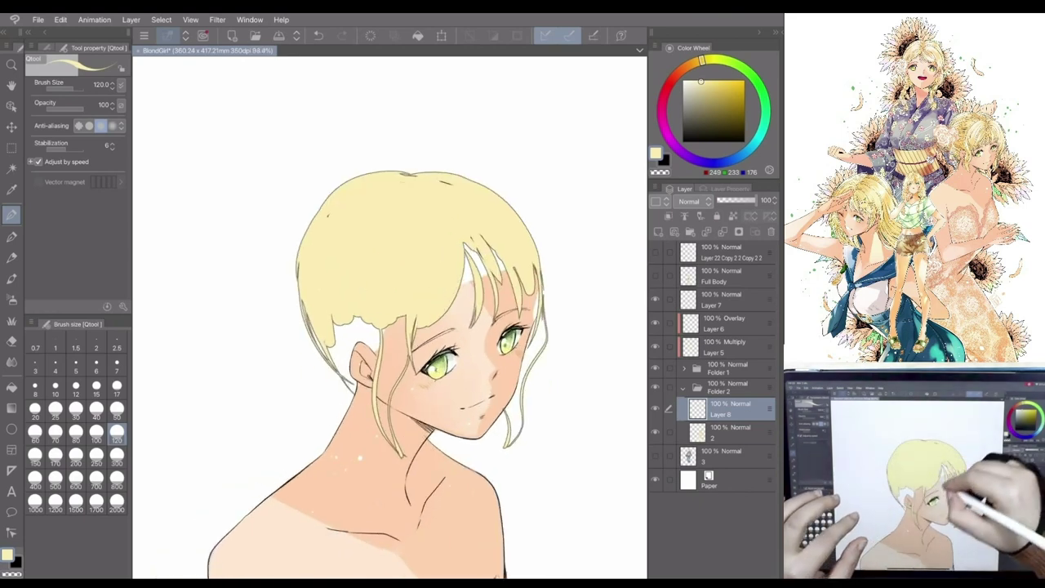
# - Fill the gaps between the bangs with pale yellow, reducing the Qtool pen to size 80 and then 50
pyautogui.moveTo(474, 245); pyautogui.dragTo(490, 318)
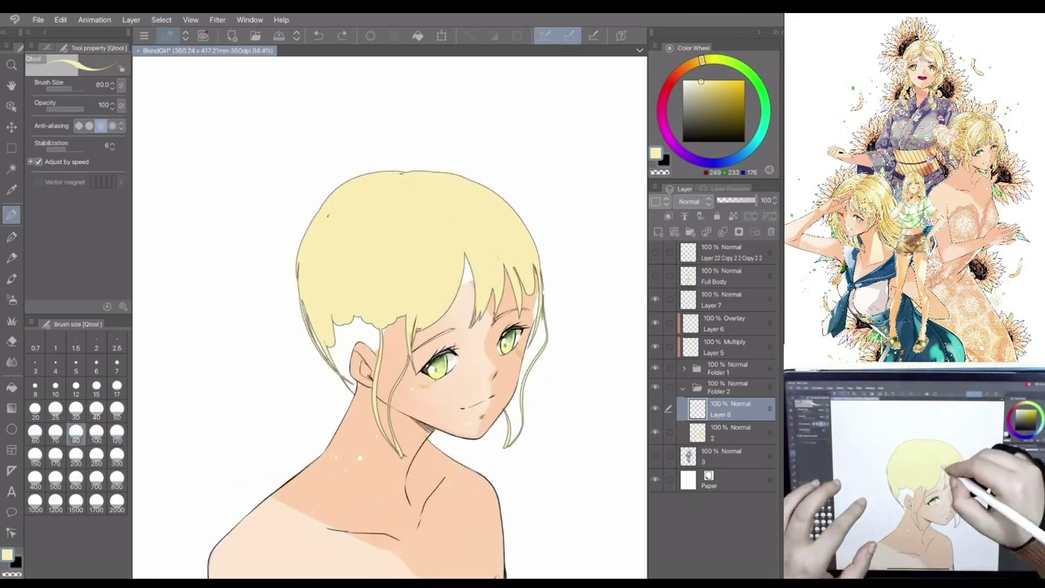
pyautogui.scroll(2, 390, 319)
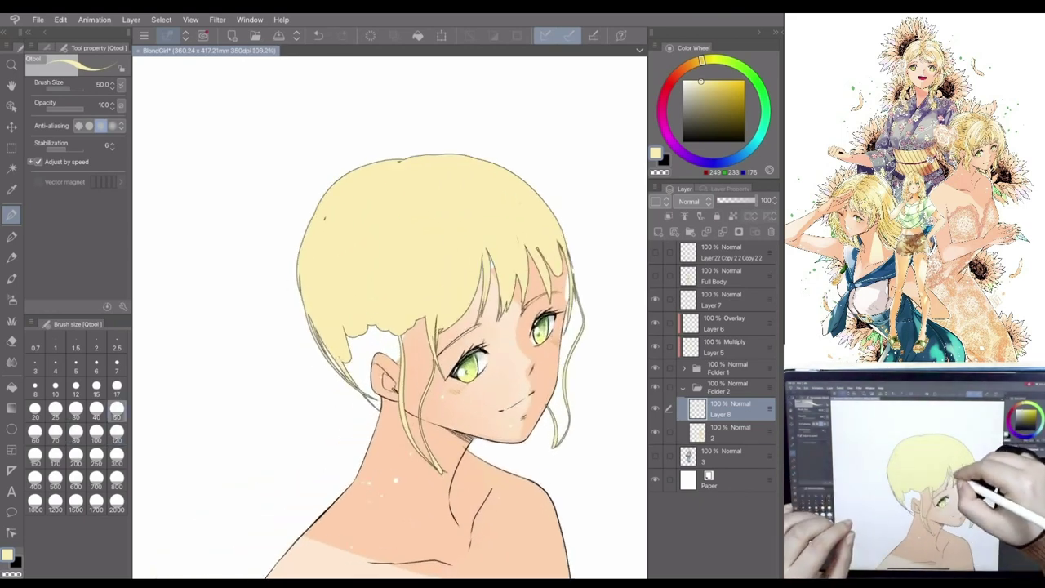
pyautogui.scroll(-3, 390, 319)
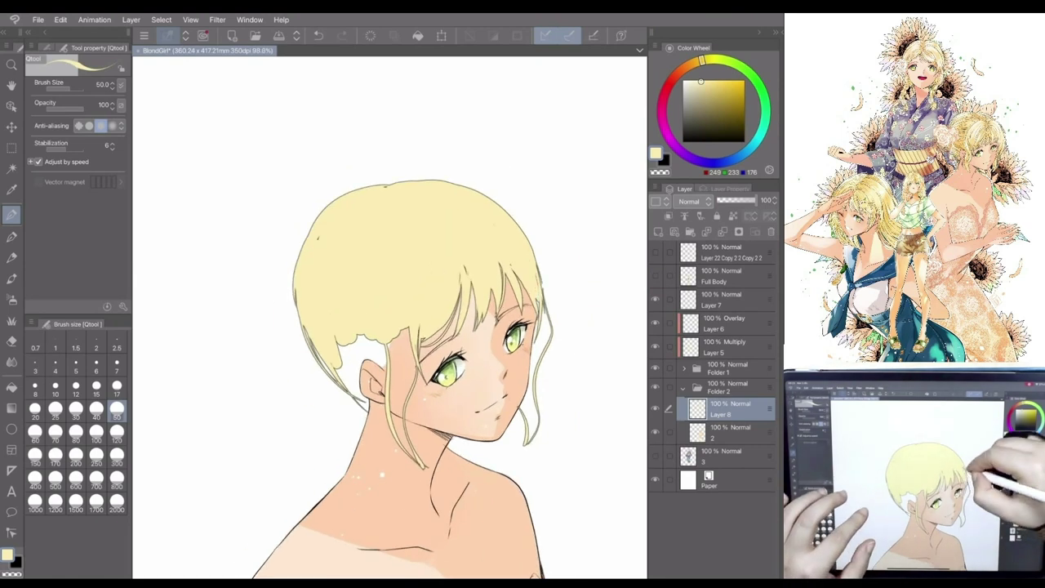
pyautogui.scroll(1, 390, 367)
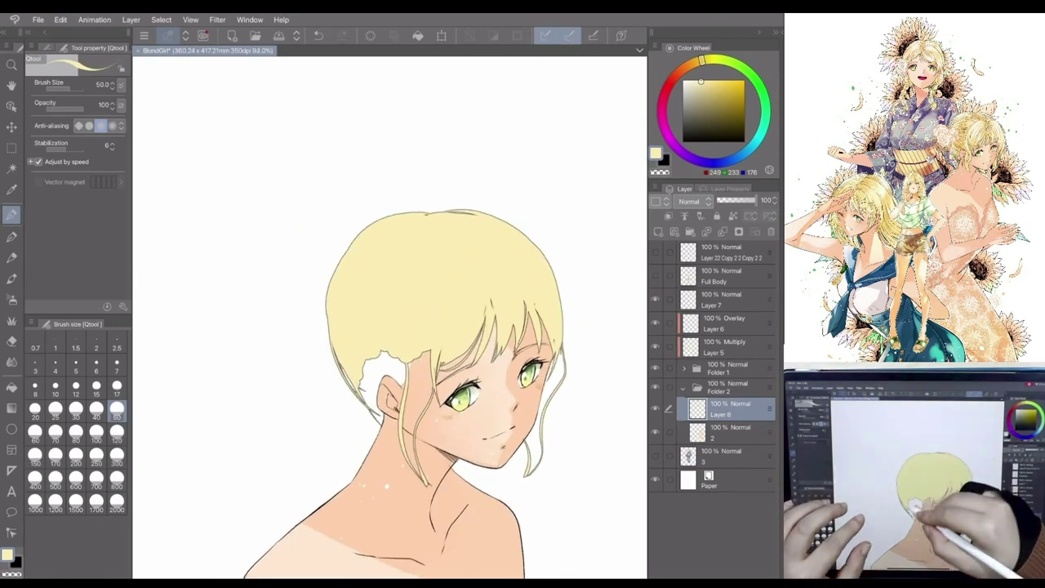
# - Fill the hair around the ear and the long side lock with pale yellow using the Qtool pen at size 50
pyautogui.moveTo(383, 355); pyautogui.dragTo(421, 412)
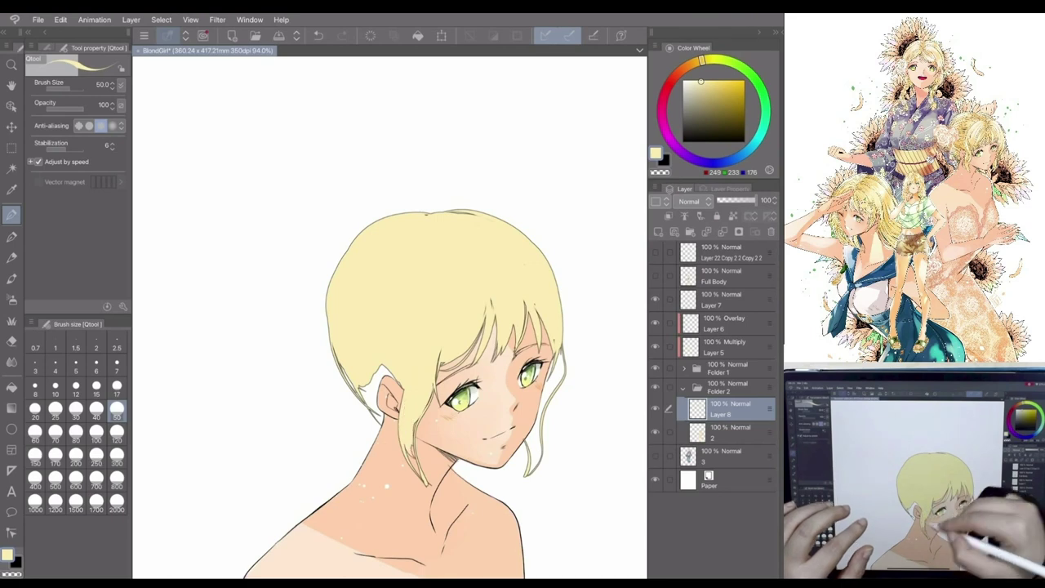
pyautogui.scroll(1, 390, 367)
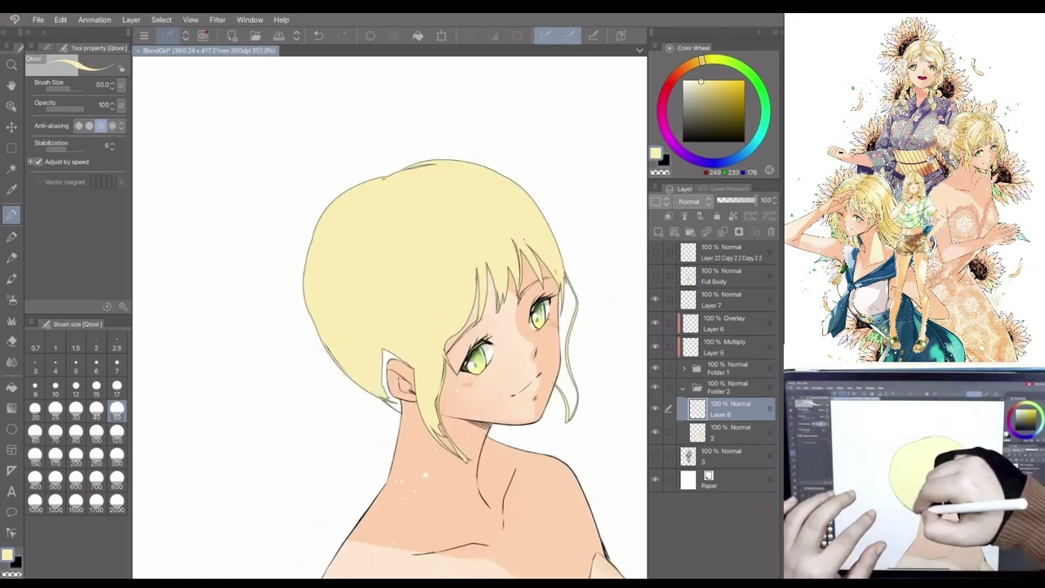
pyautogui.moveTo(382, 358); pyautogui.dragTo(394, 383)
pyautogui.scroll(1, 390, 367)
pyautogui.scroll(-1, 390, 359)
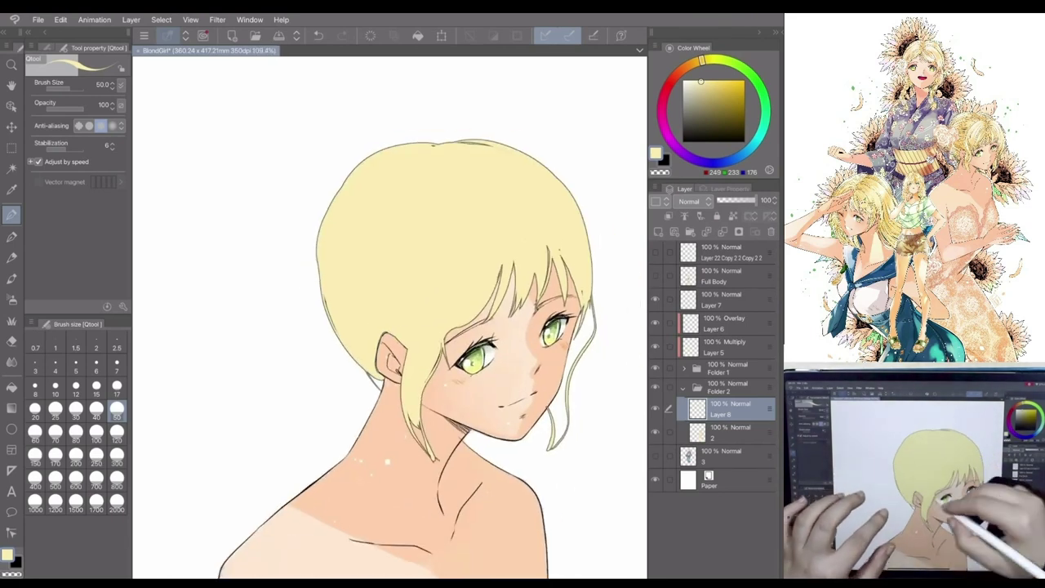
pyautogui.scroll(-1, 390, 359)
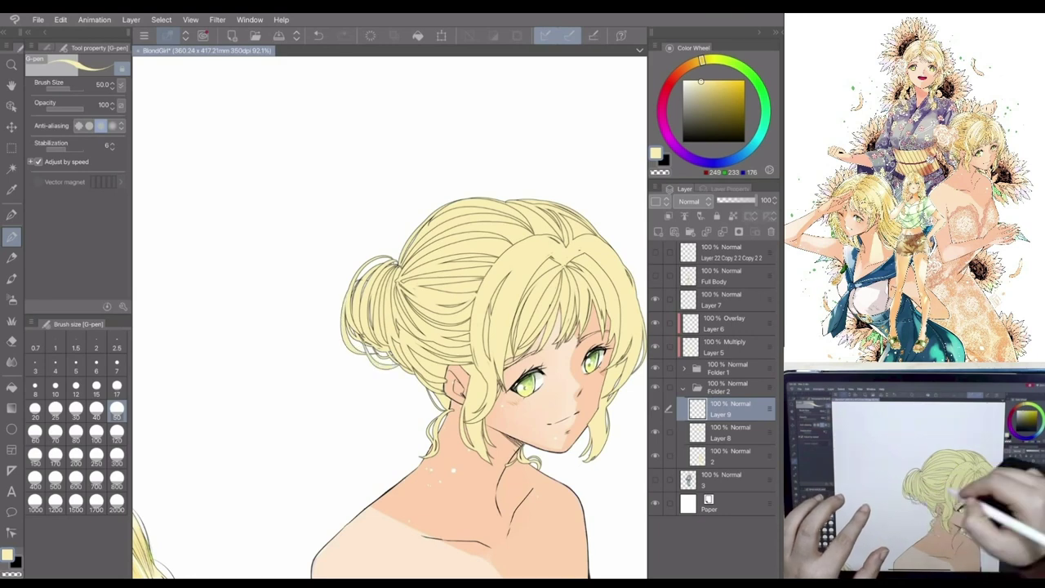
# - Add a new layer and draw dark strand lines on the braided character's hair with the G-pen at size 17
pyautogui.hotkey('ctrl', 'shift', 'n')
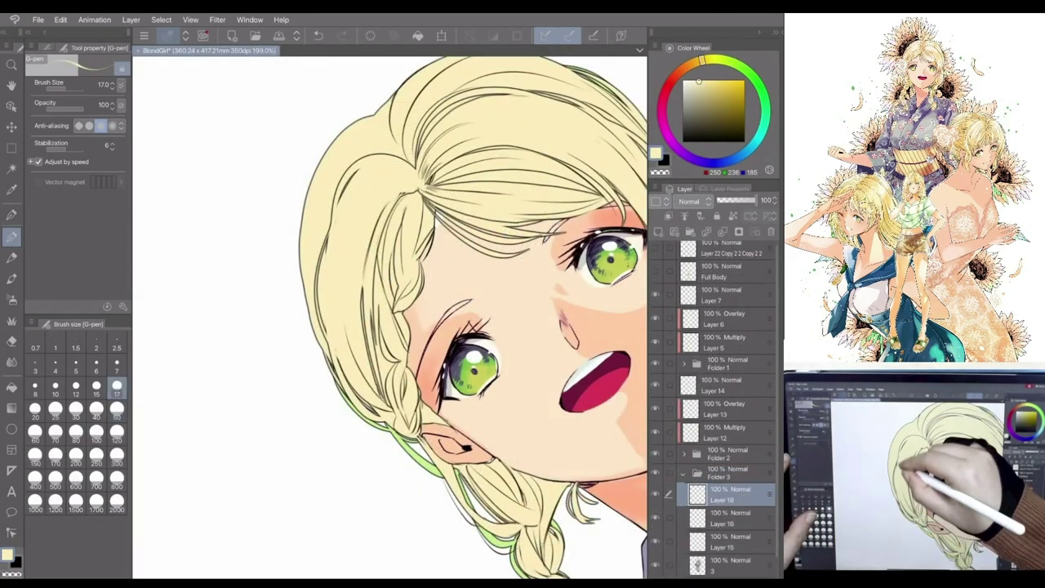
pyautogui.press('x')
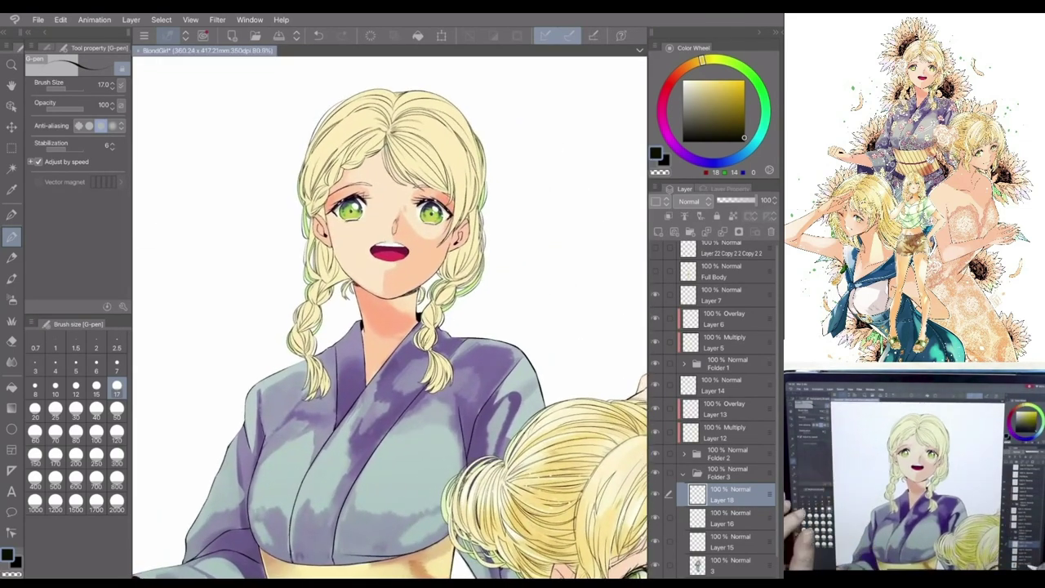
pyautogui.press('i')
pyautogui.press('p')
pyautogui.hotkey('ctrl', 'z')
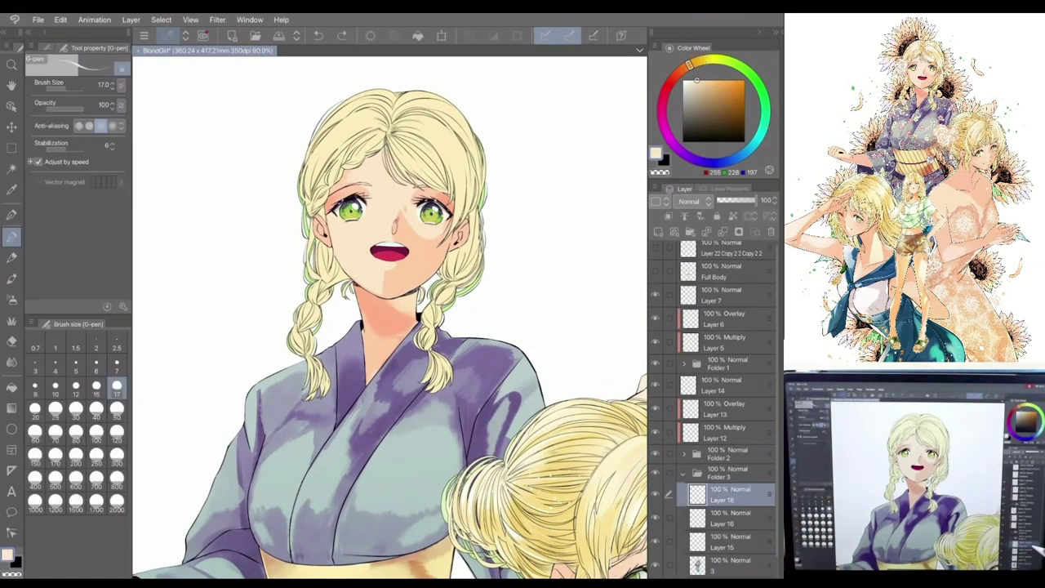
# - Shade the braided character's hair on a clipped Multiply layer with the running color edge watercolor brush at sizes 120 and 50 in warm yellow
pyautogui.press('b')
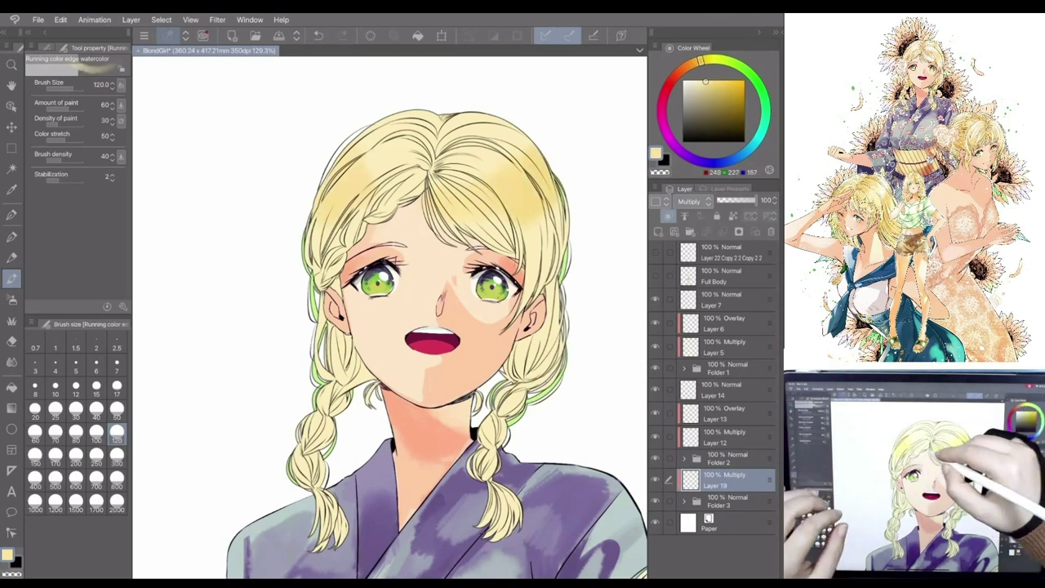
pyautogui.click(116, 408)
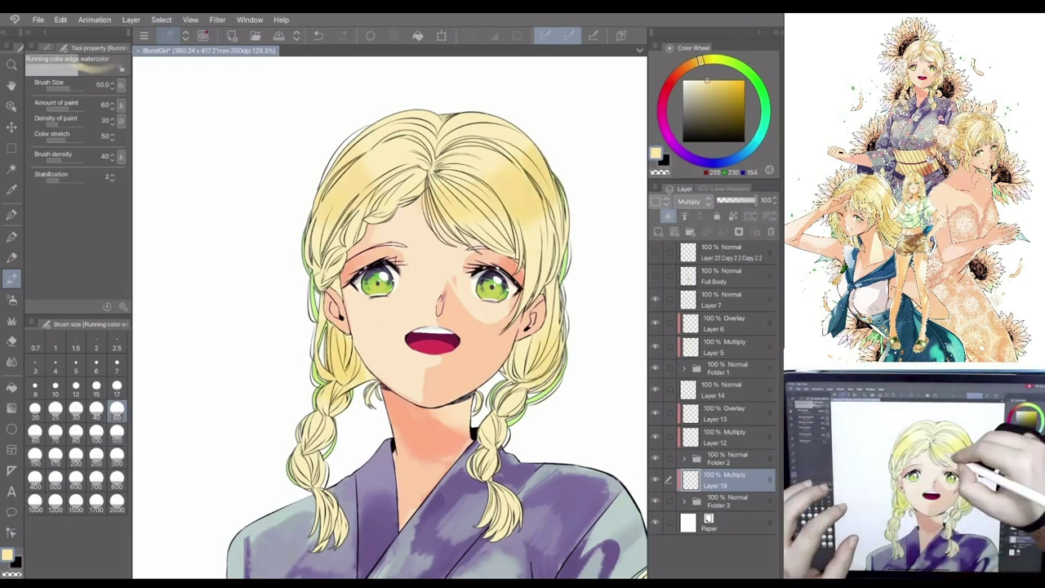
pyautogui.hotkey('ctrl', 'z')
pyautogui.scroll(-5, 390, 313)
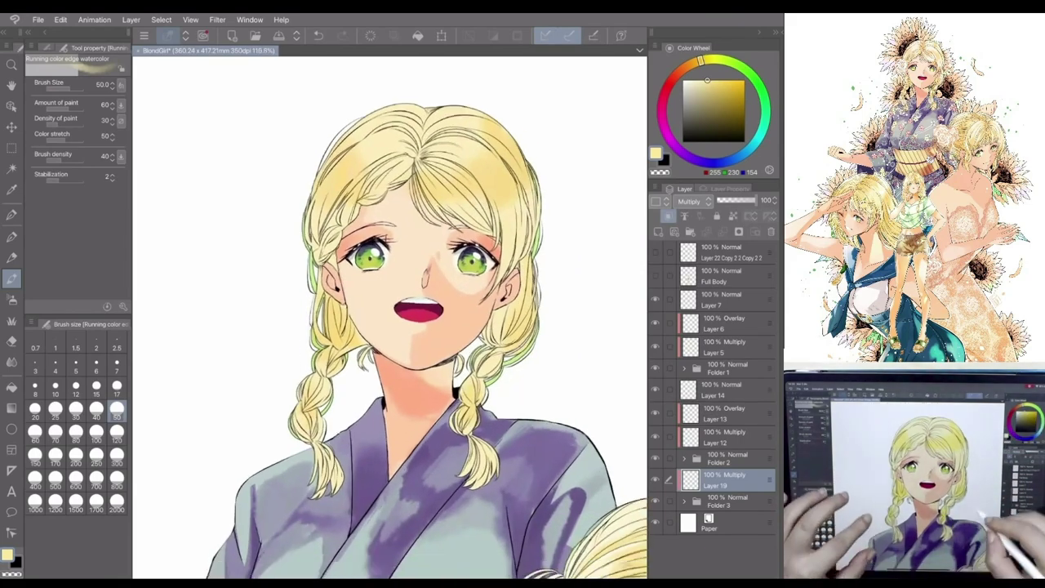
pyautogui.scroll(5, 390, 312)
# - Touch up the Multiply shading on the crown of the braided character's hair with the G-pen at size 50 in pale yellow
pyautogui.press('p')
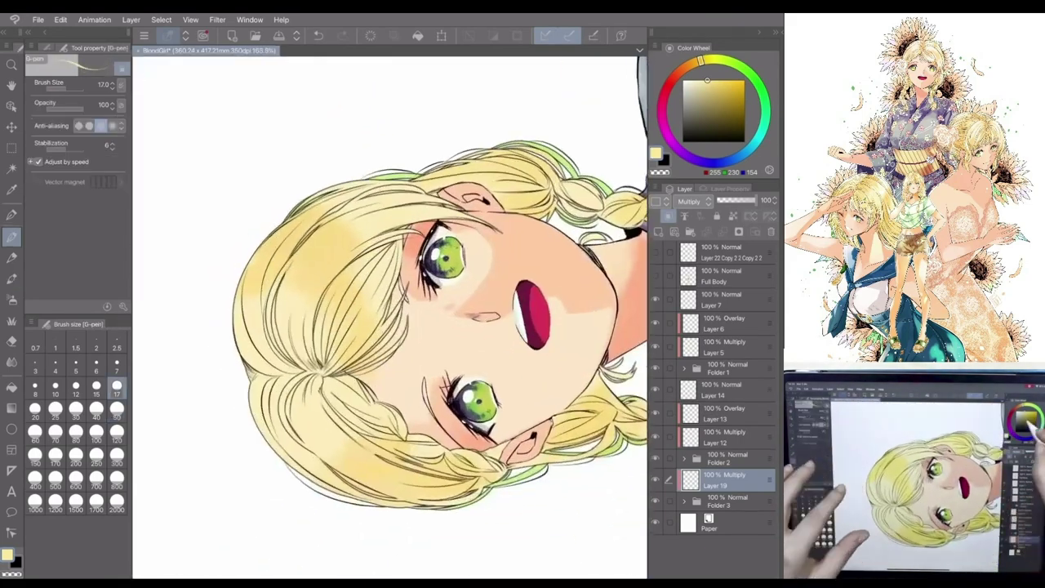
pyautogui.scroll(1, 391, 313)
pyautogui.click(116, 415)
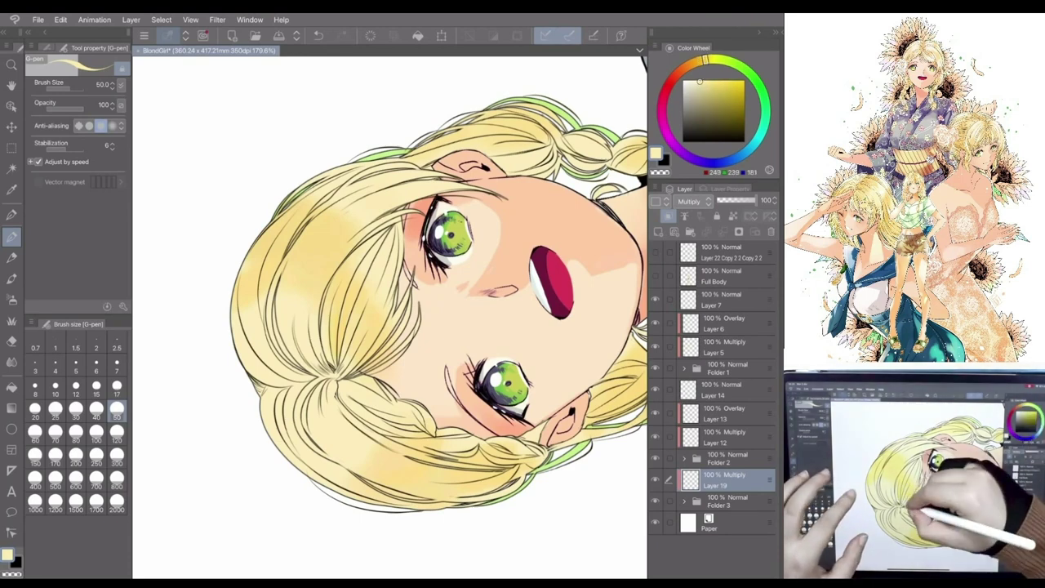
pyautogui.scroll(-1, 433, 301)
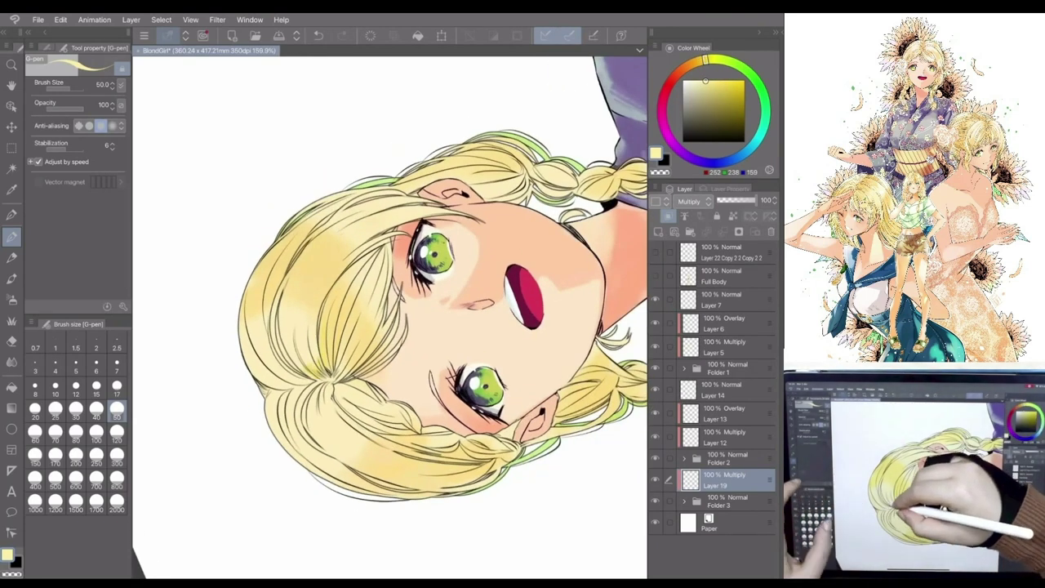
# - Paint broader pale yellow shading around the hair parting and the side hair with the G-pen at size 120
pyautogui.click(116, 439)
pyautogui.scroll(2, 390, 313)
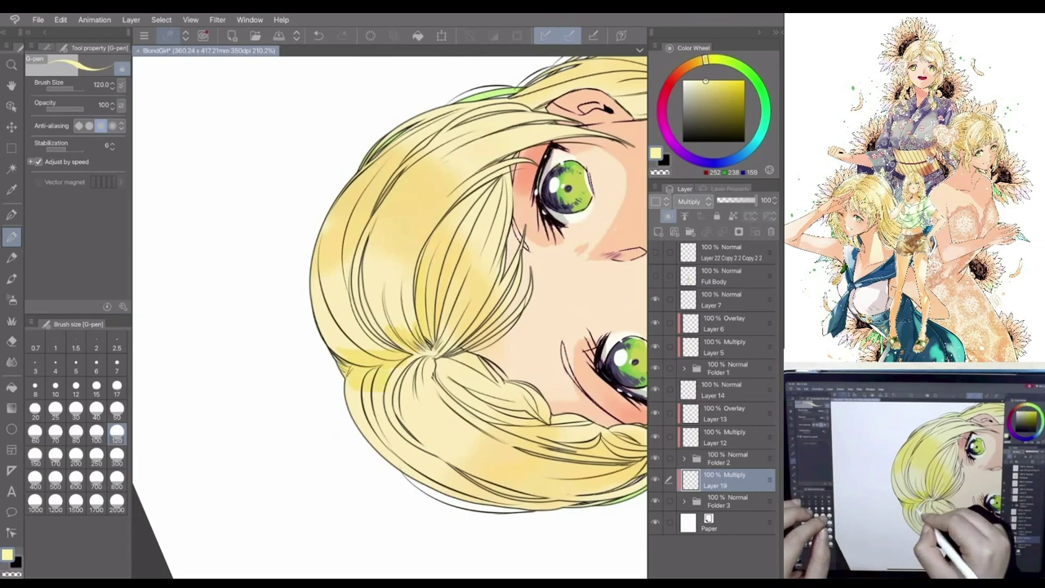
pyautogui.scroll(-2, 390, 313)
pyautogui.scroll(1, 390, 312)
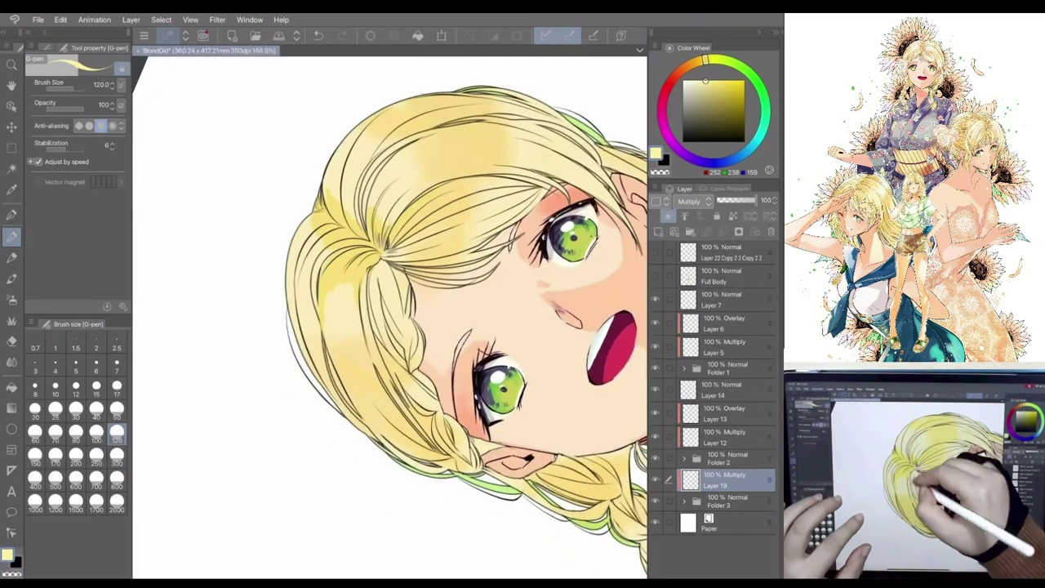
pyautogui.scroll(-1, 384, 325)
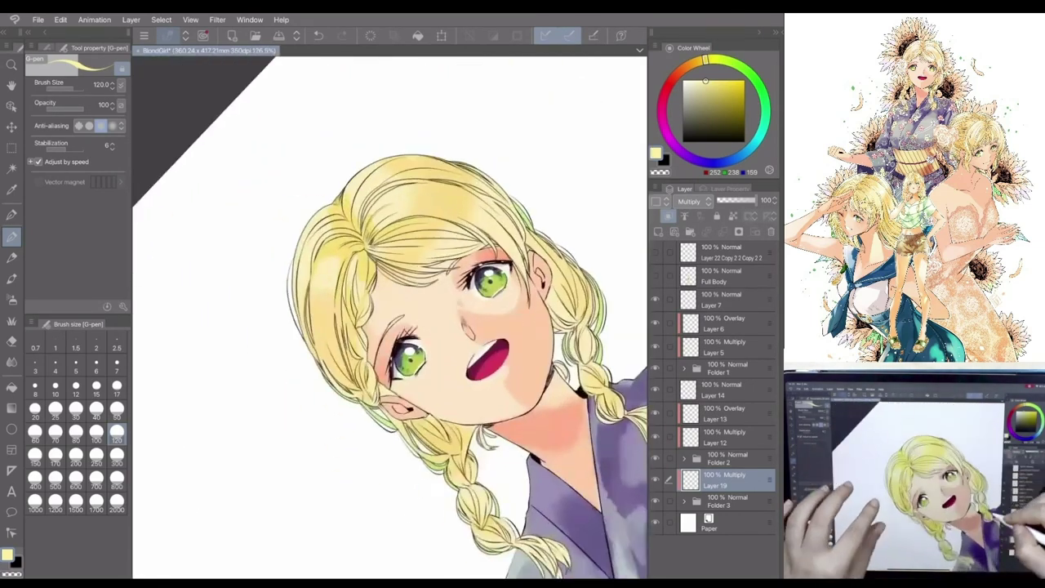
pyautogui.scroll(-1, 390, 312)
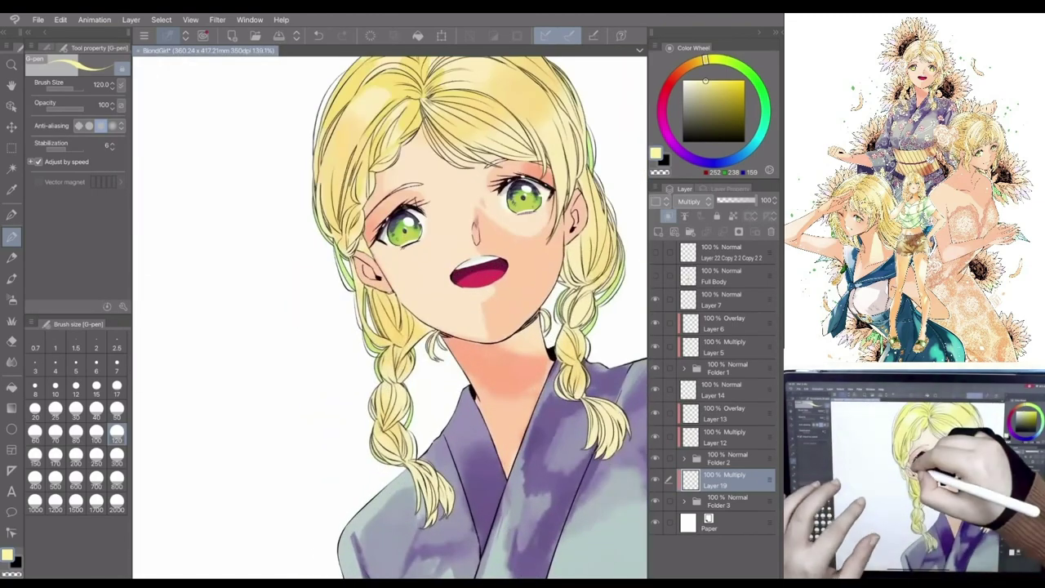
pyautogui.scroll(-3, 390, 312)
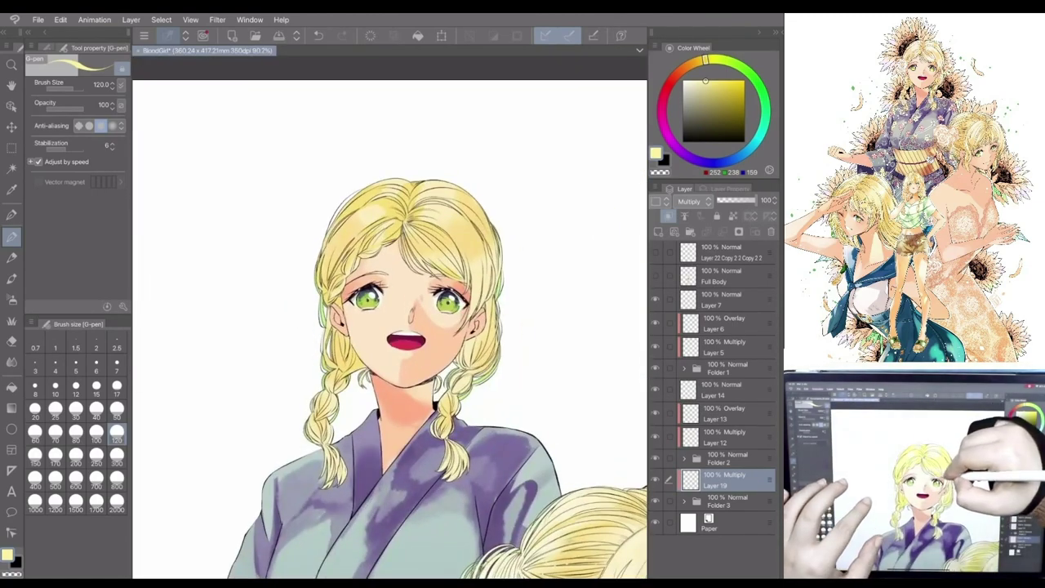
pyautogui.scroll(1, 390, 326)
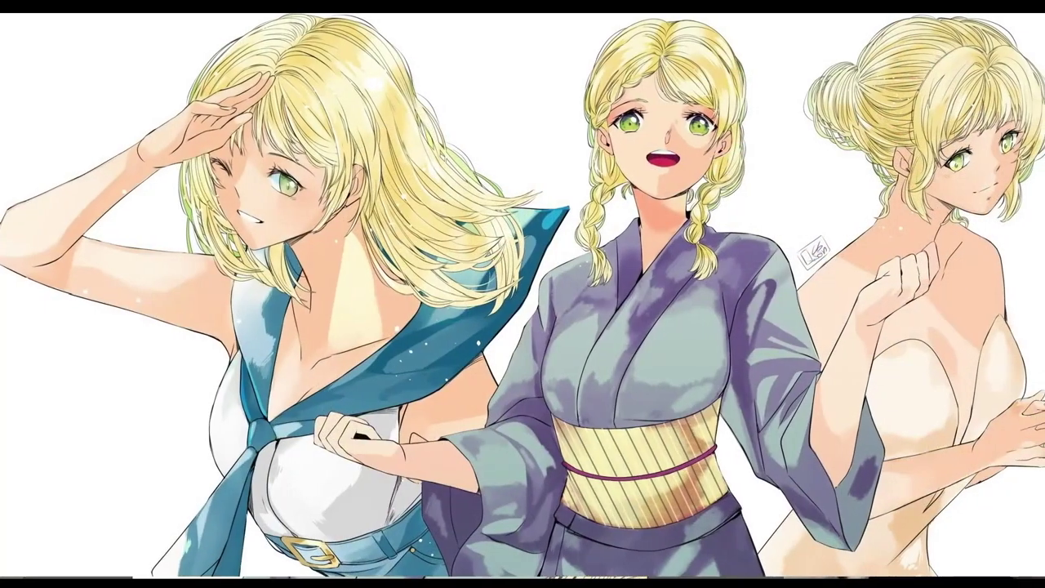